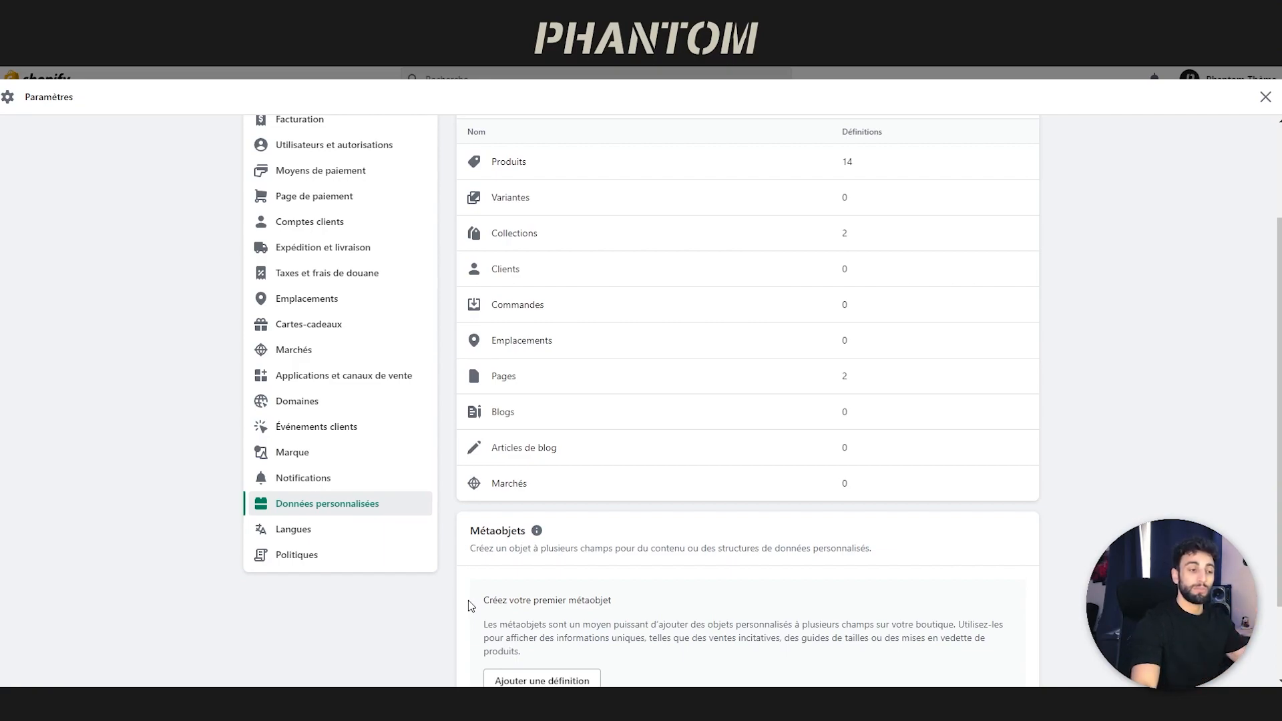
scroll(624, 229, up, 1)
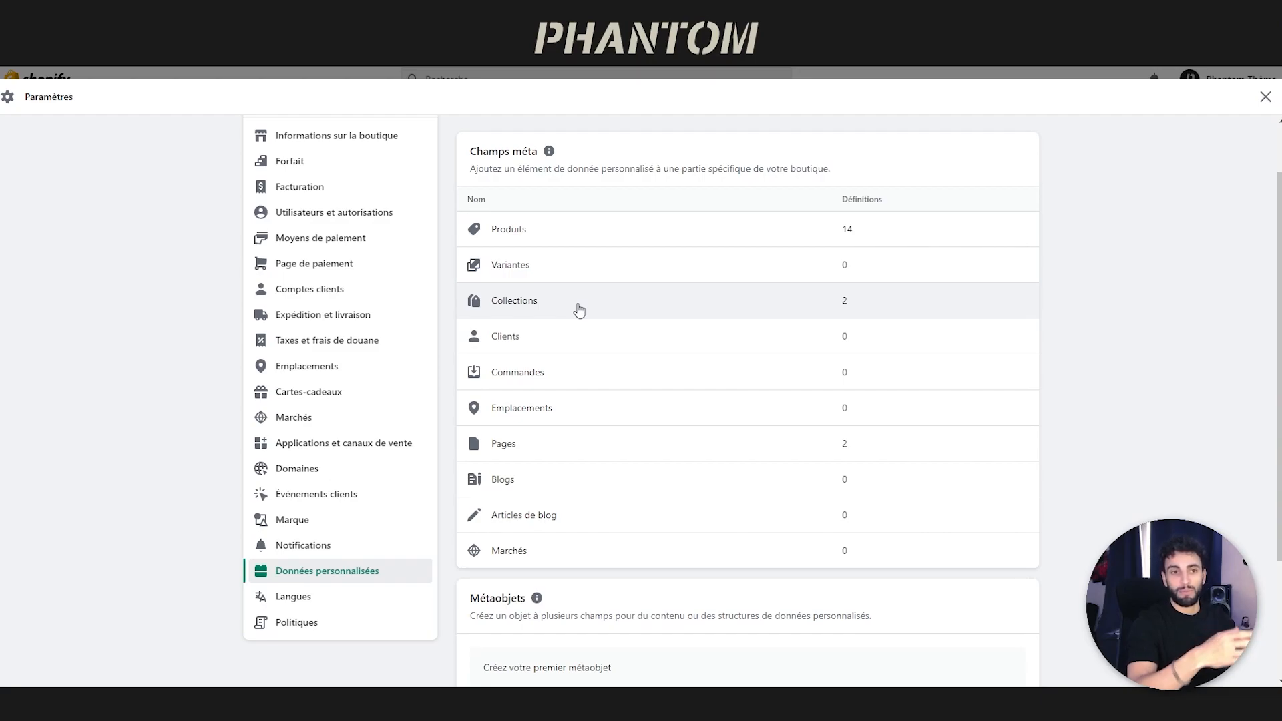
scroll(578, 311, down, 3)
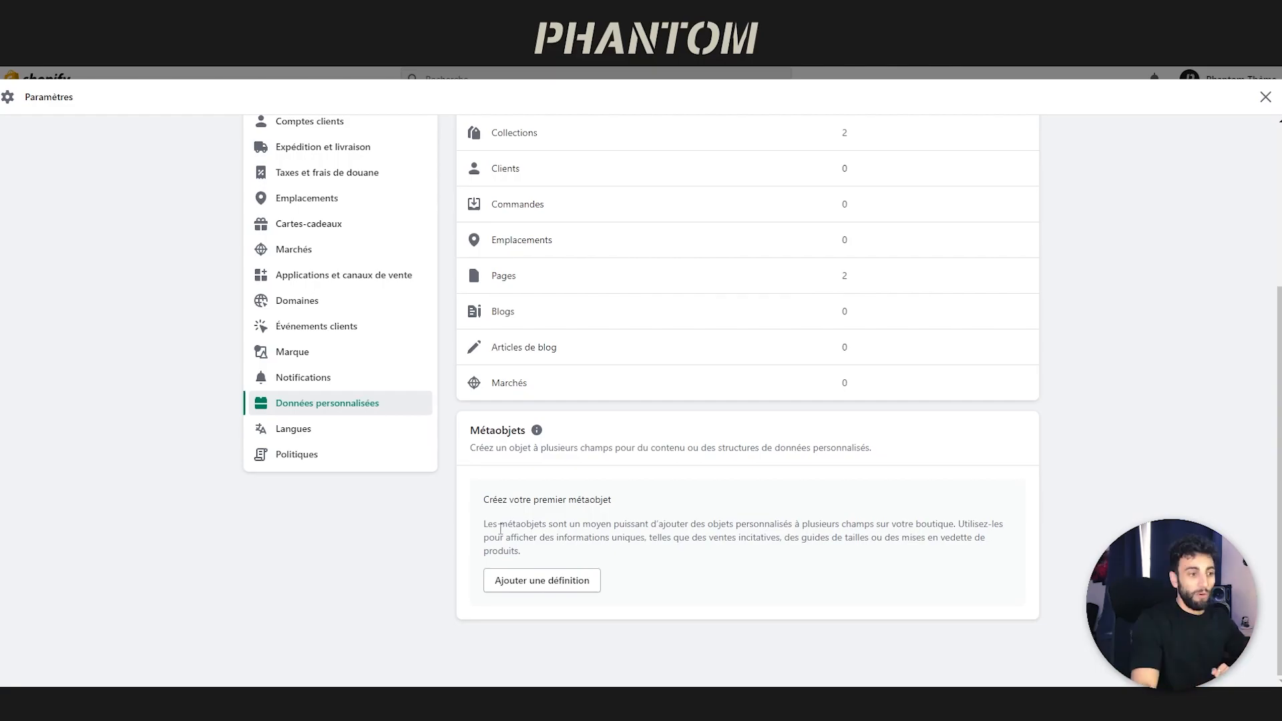
click(529, 590)
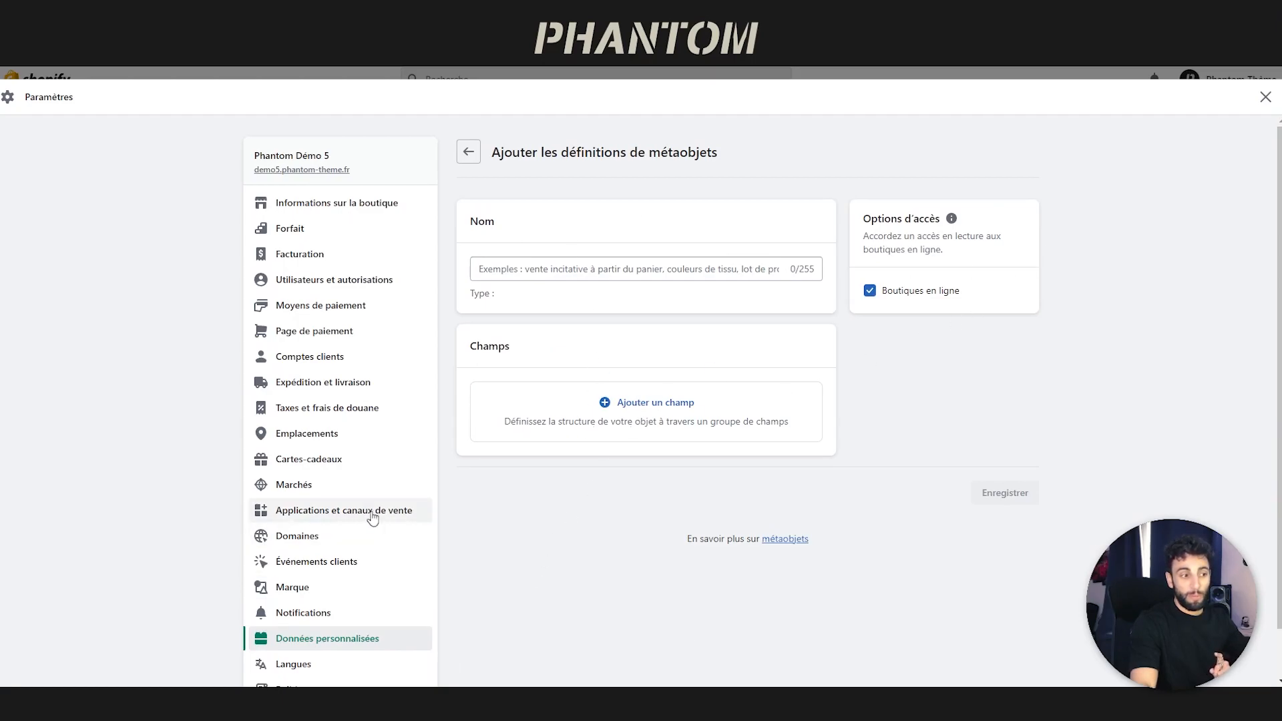
click(1265, 97)
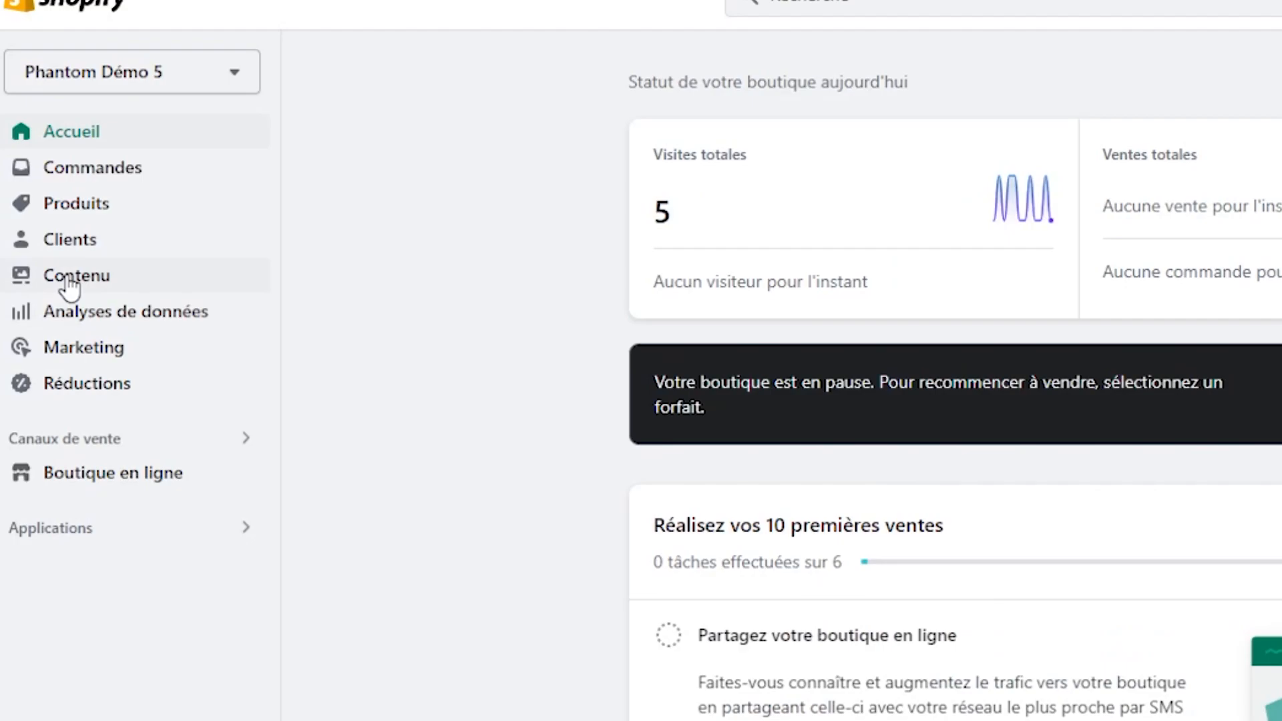
- Start a new metaobject definition from the store's content section and name it Témoignages
click(69, 283)
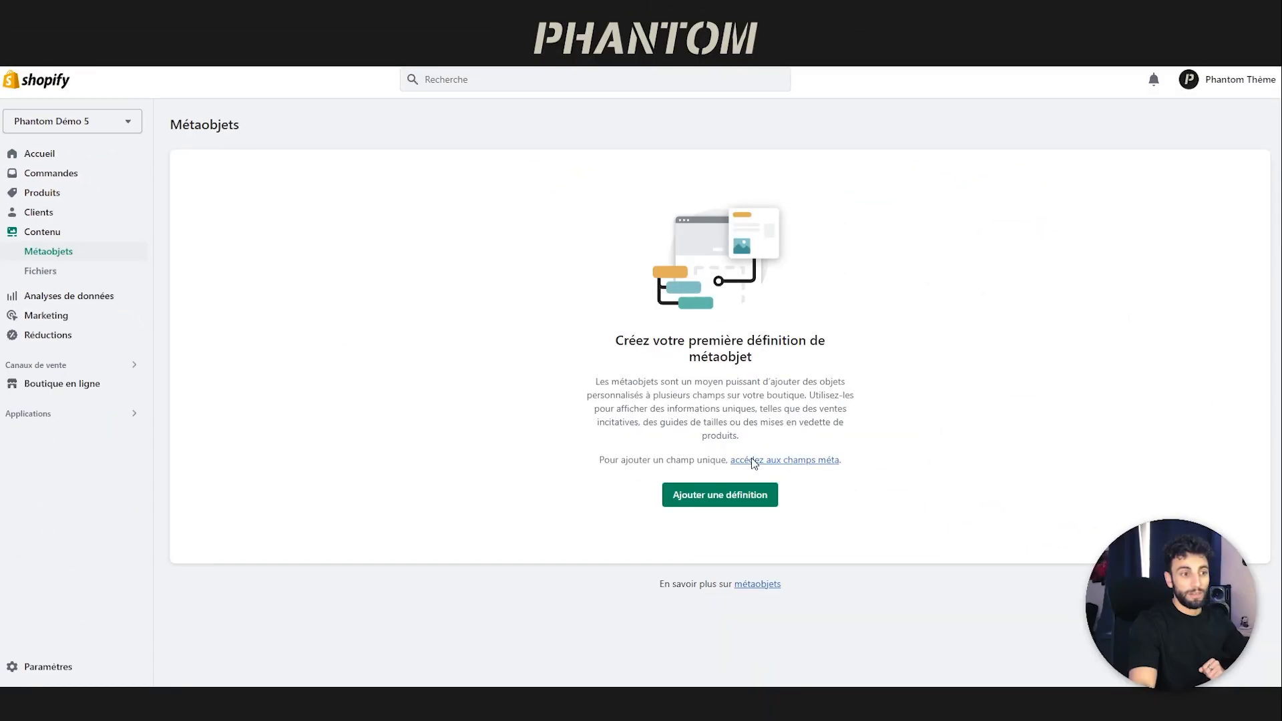
click(734, 498)
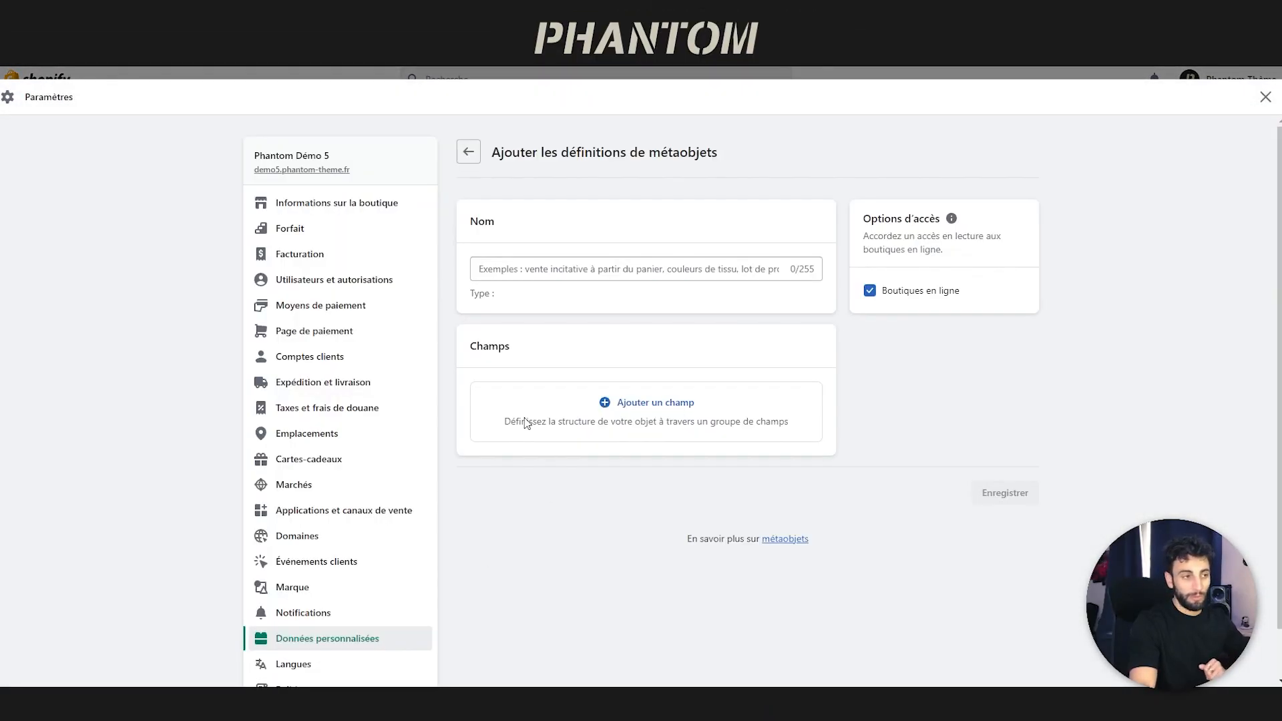
click(505, 270)
text(Témoignages)
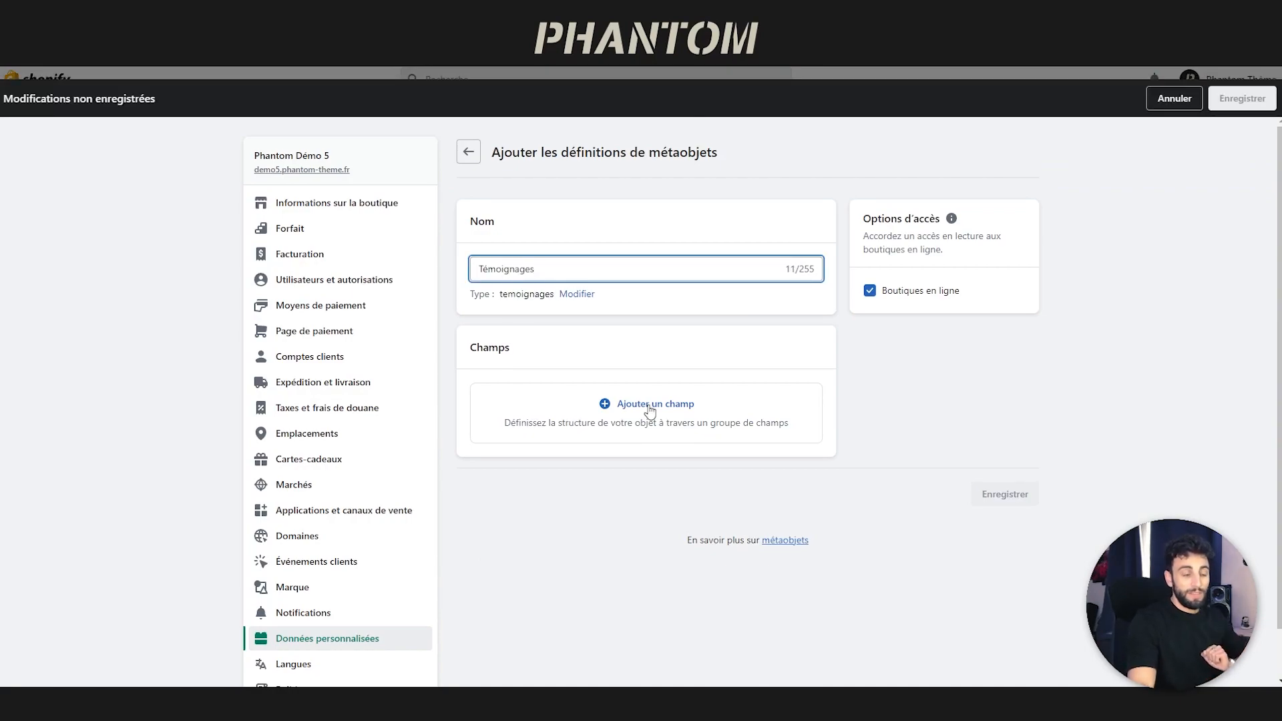
drag(509, 348, 478, 348)
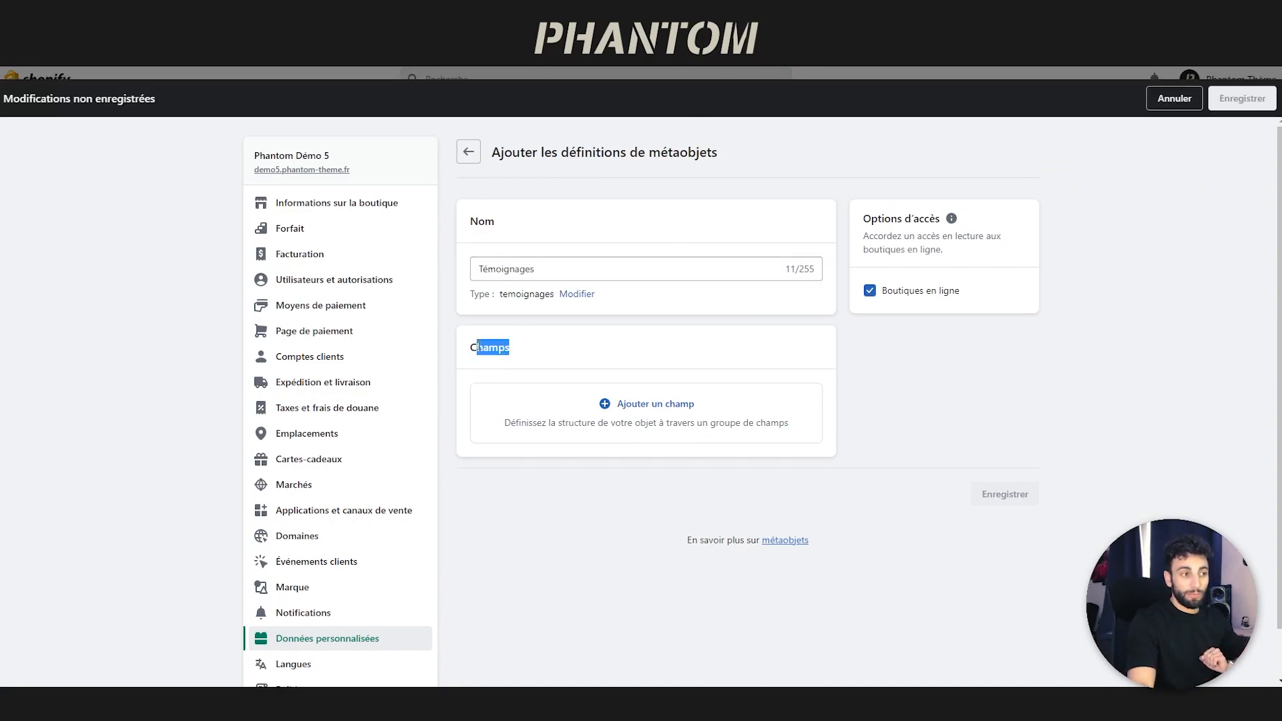
- Add a single-file field named Image to the Témoignages definition, accepting images and videos
click(541, 421)
click(546, 285)
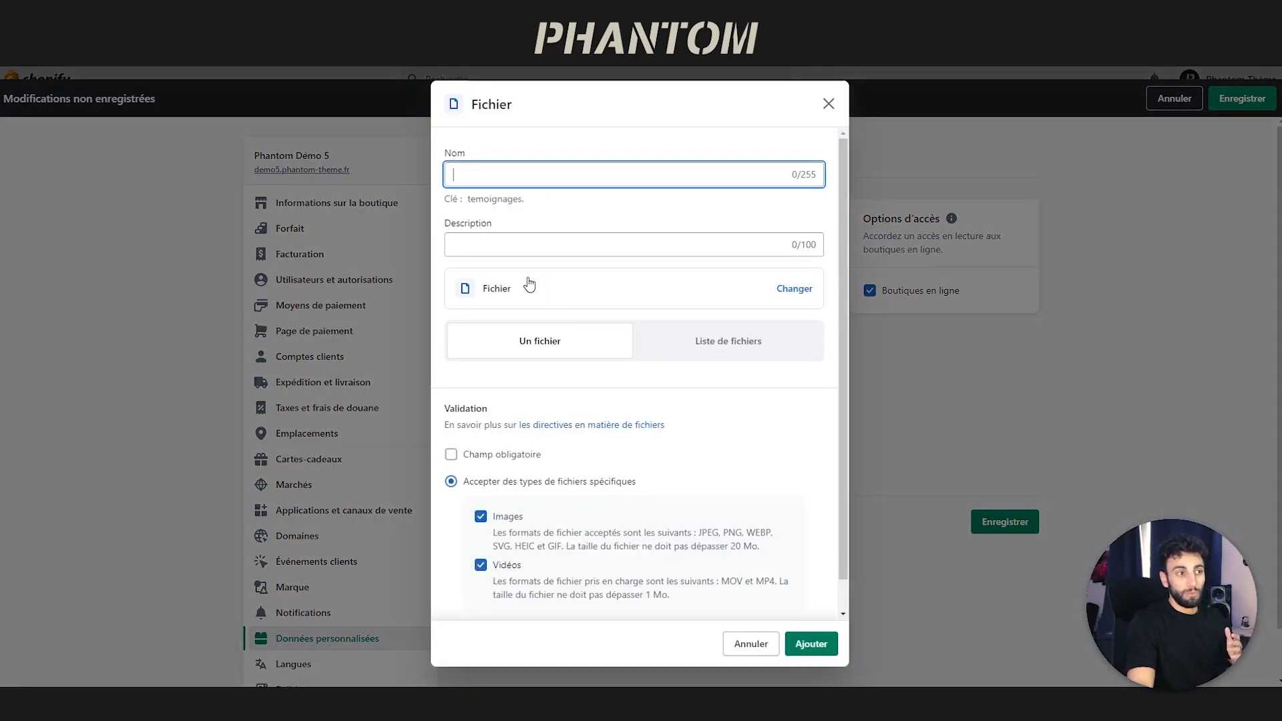
text(Image)
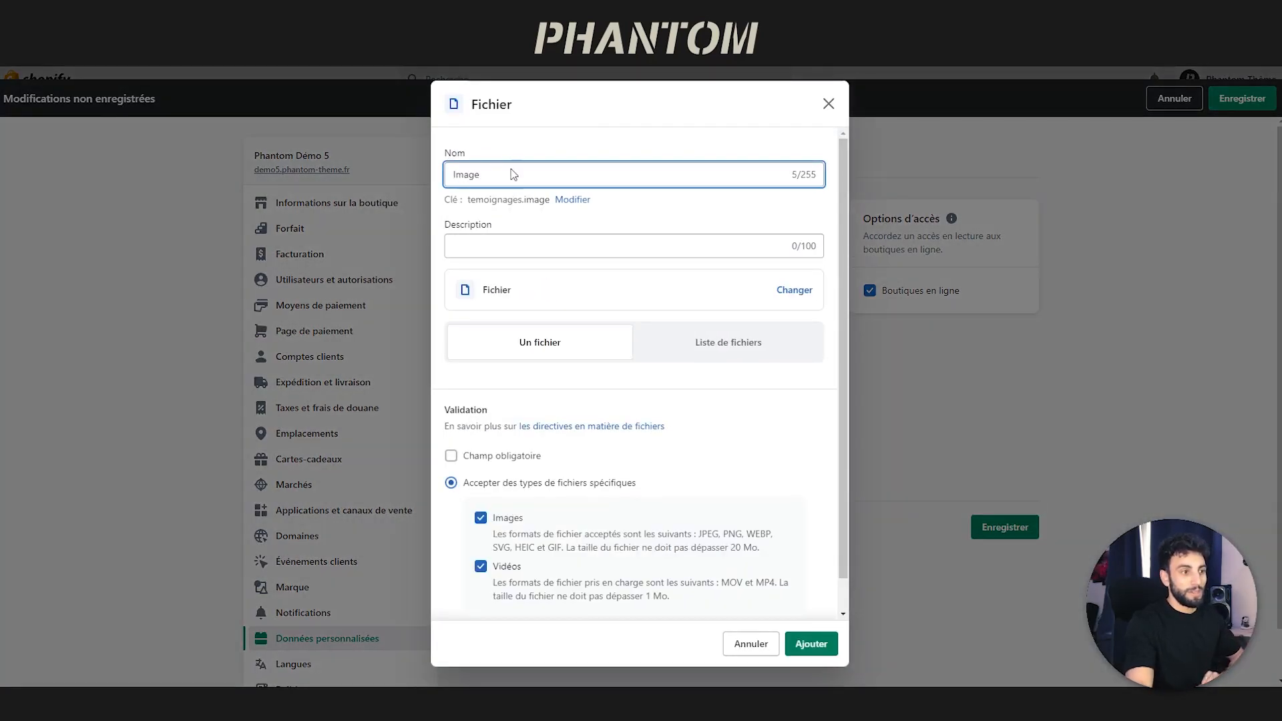
scroll(565, 350, down, 1)
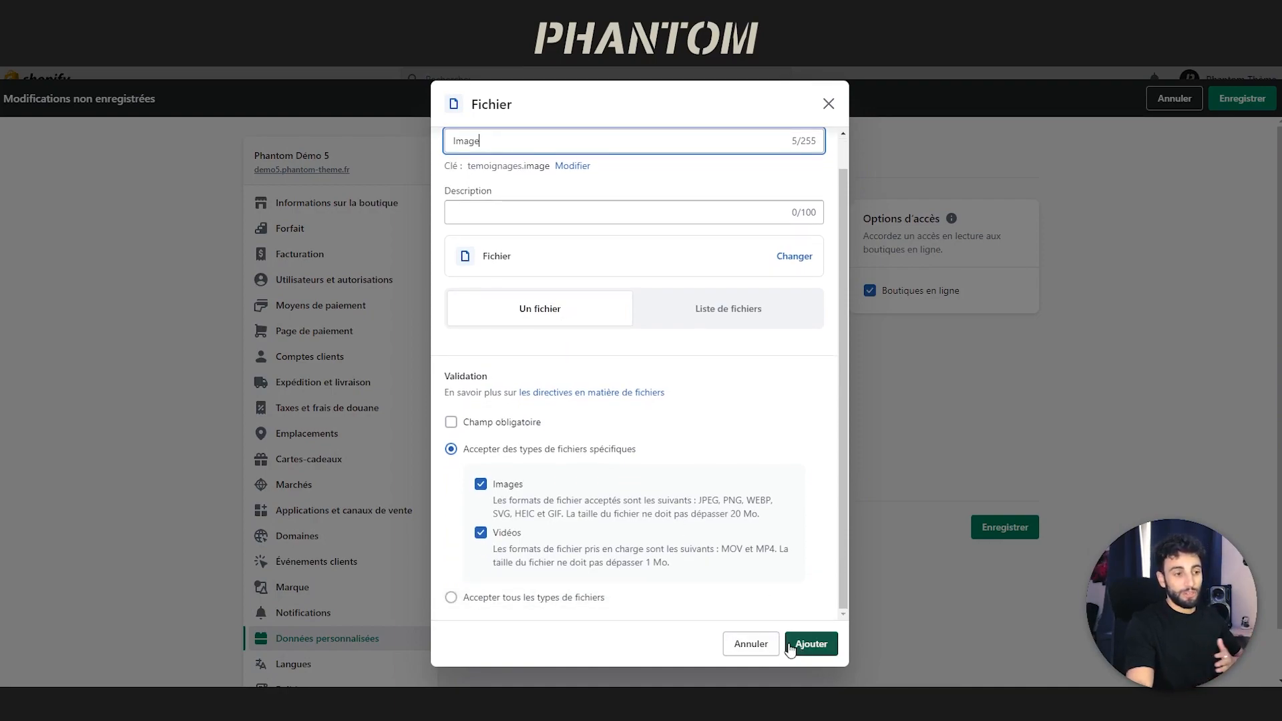
scroll(720, 581, up, 1)
scroll(708, 534, up, 1)
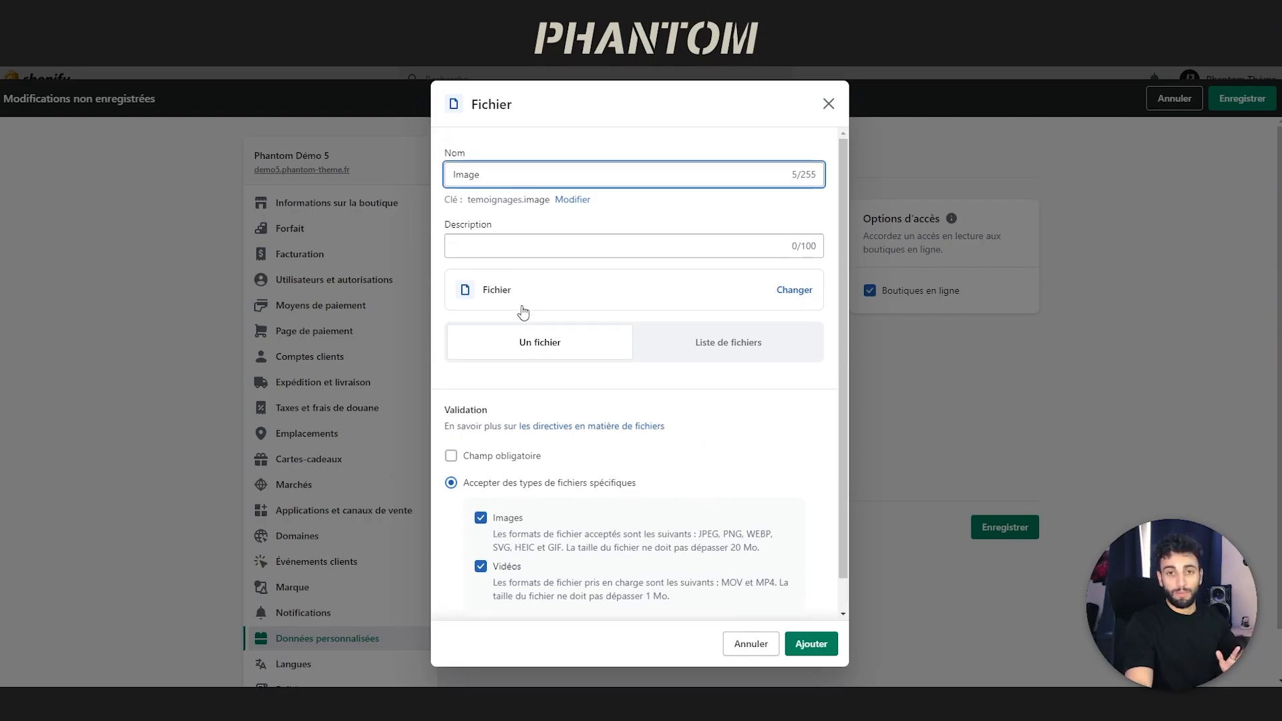
click(812, 645)
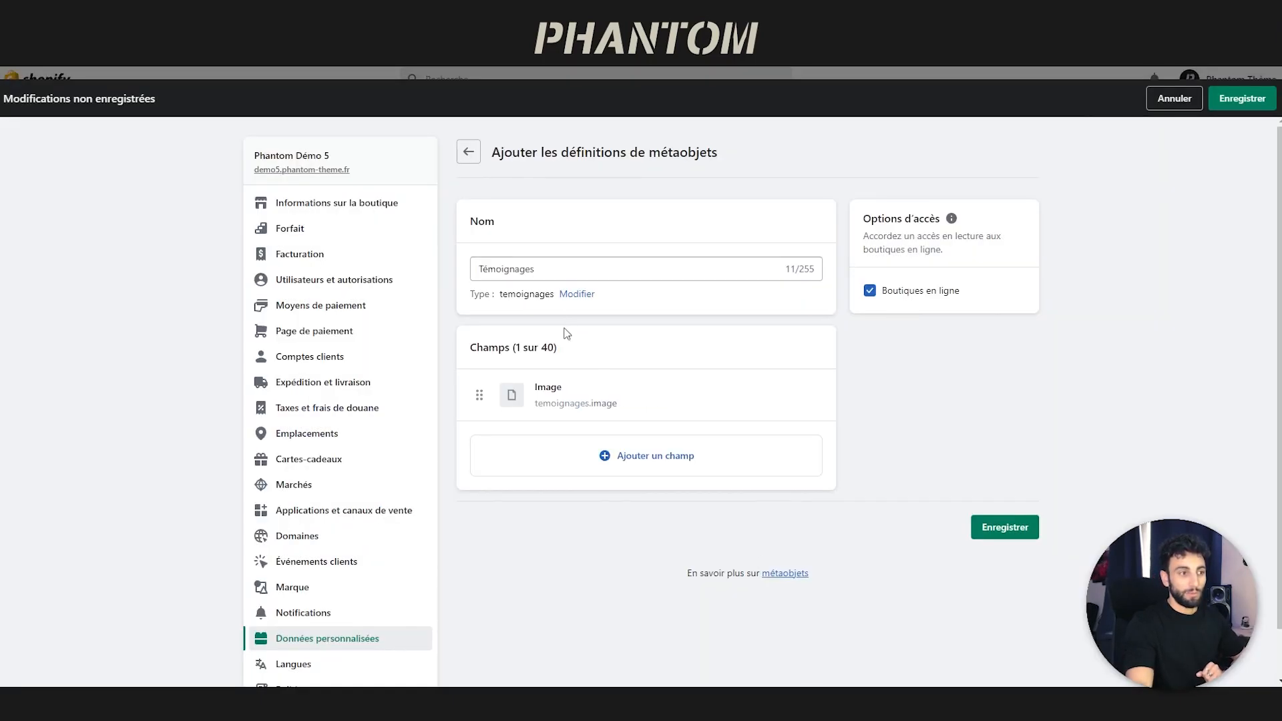
- Add a single-line text field named Auteur, holding one value and used as the display name
click(568, 472)
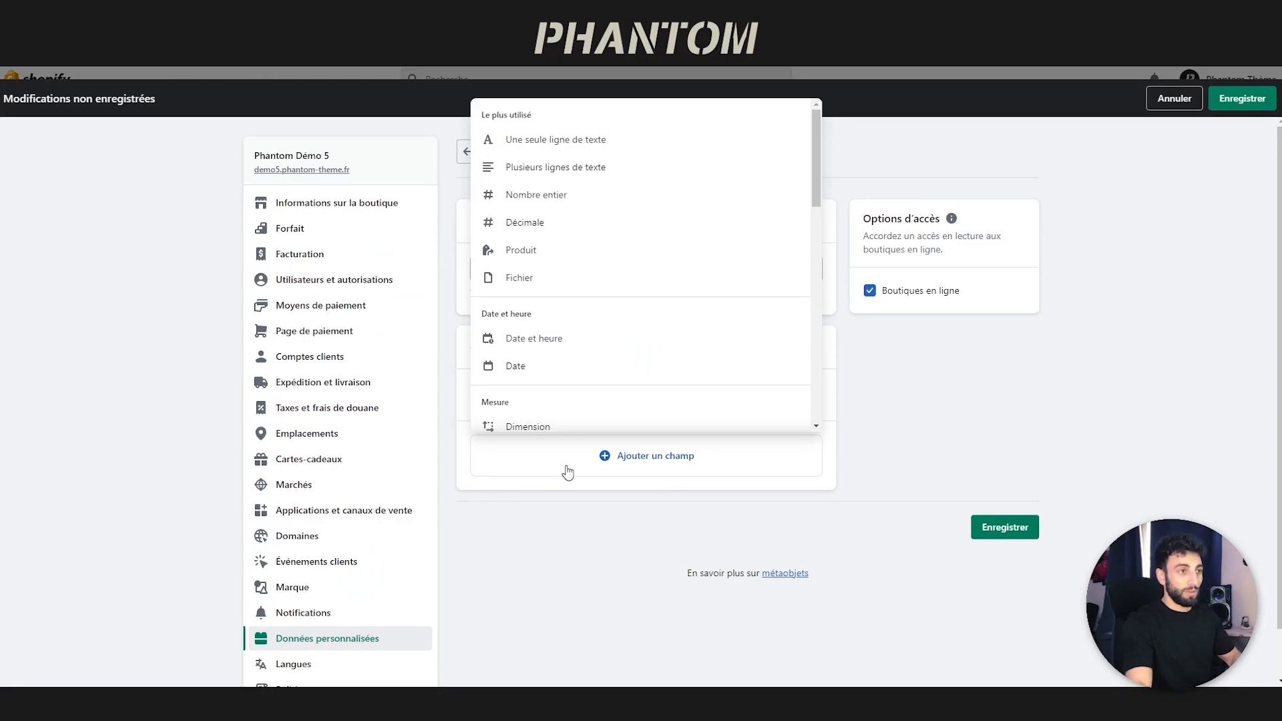
click(511, 139)
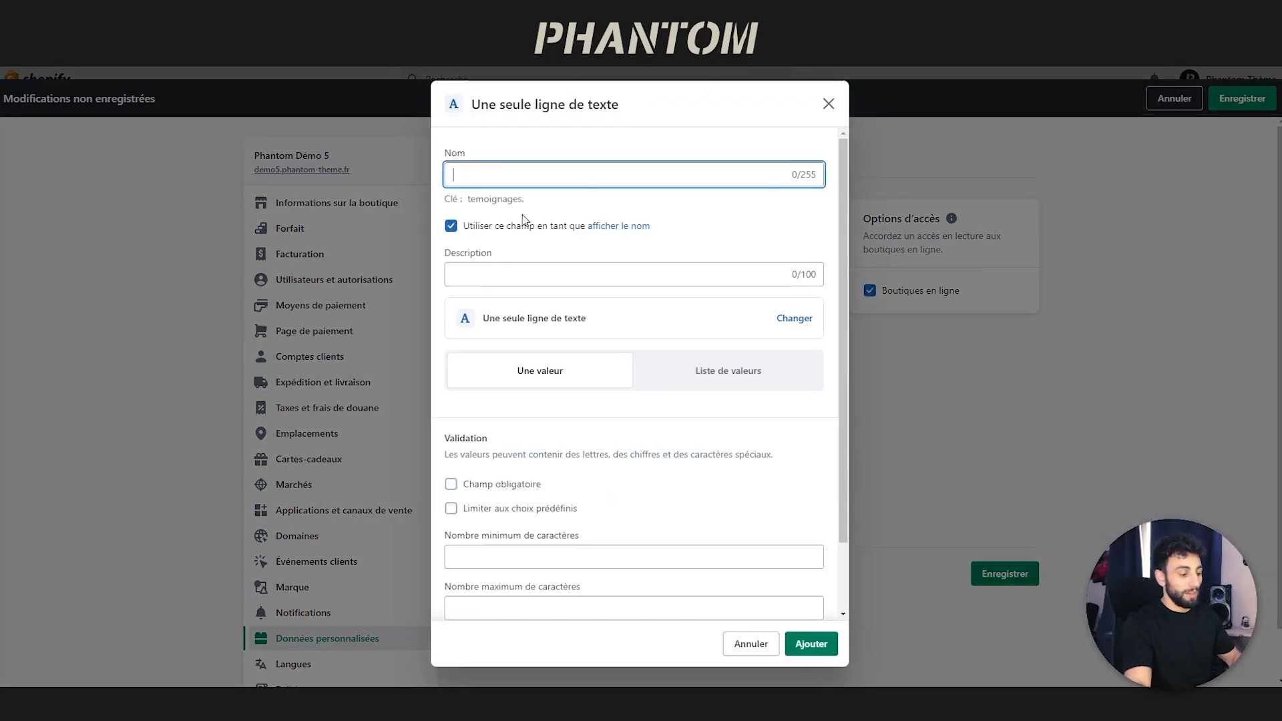
text(Auteur)
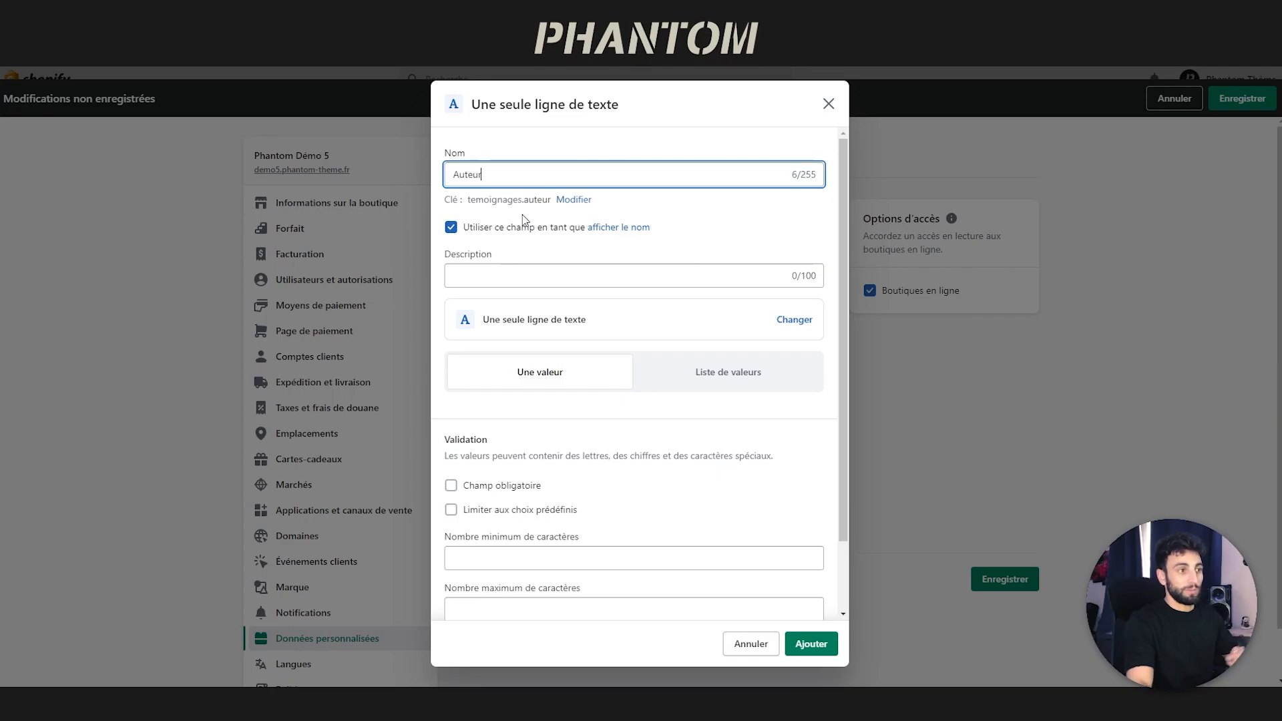
scroll(635, 510, down, 1)
scroll(601, 401, up, 1)
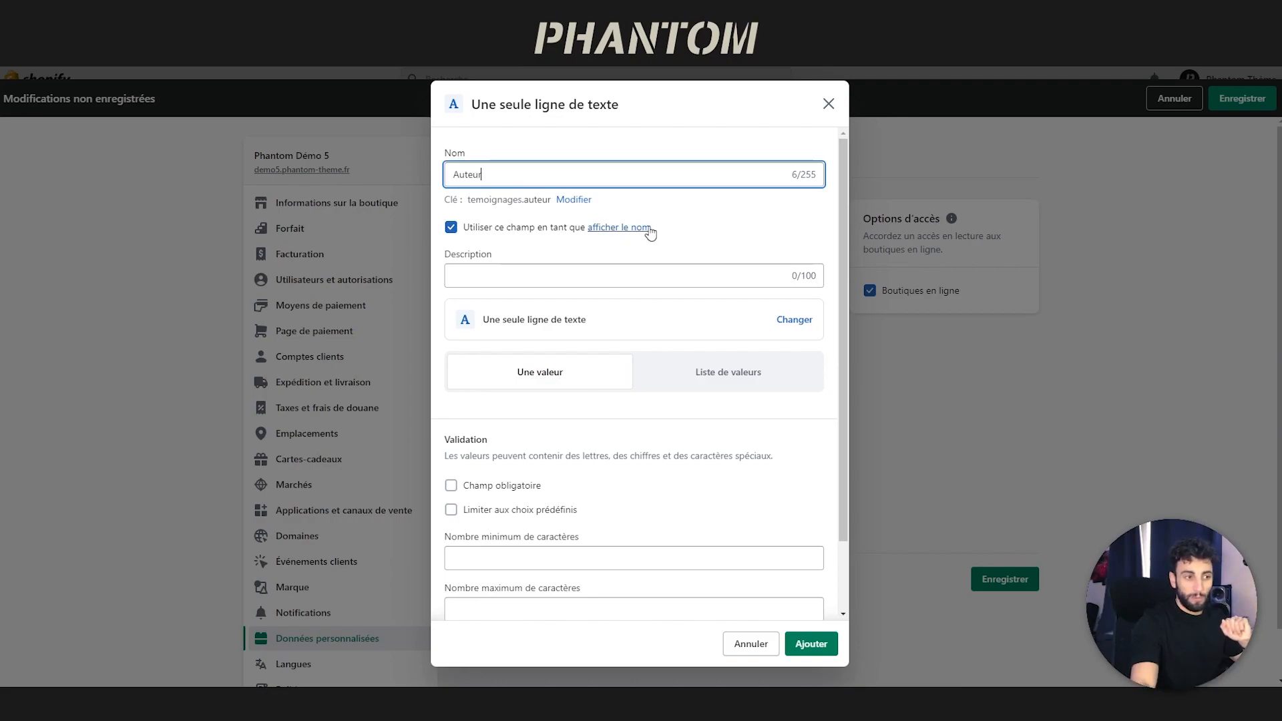
scroll(690, 272, down, 2)
click(813, 647)
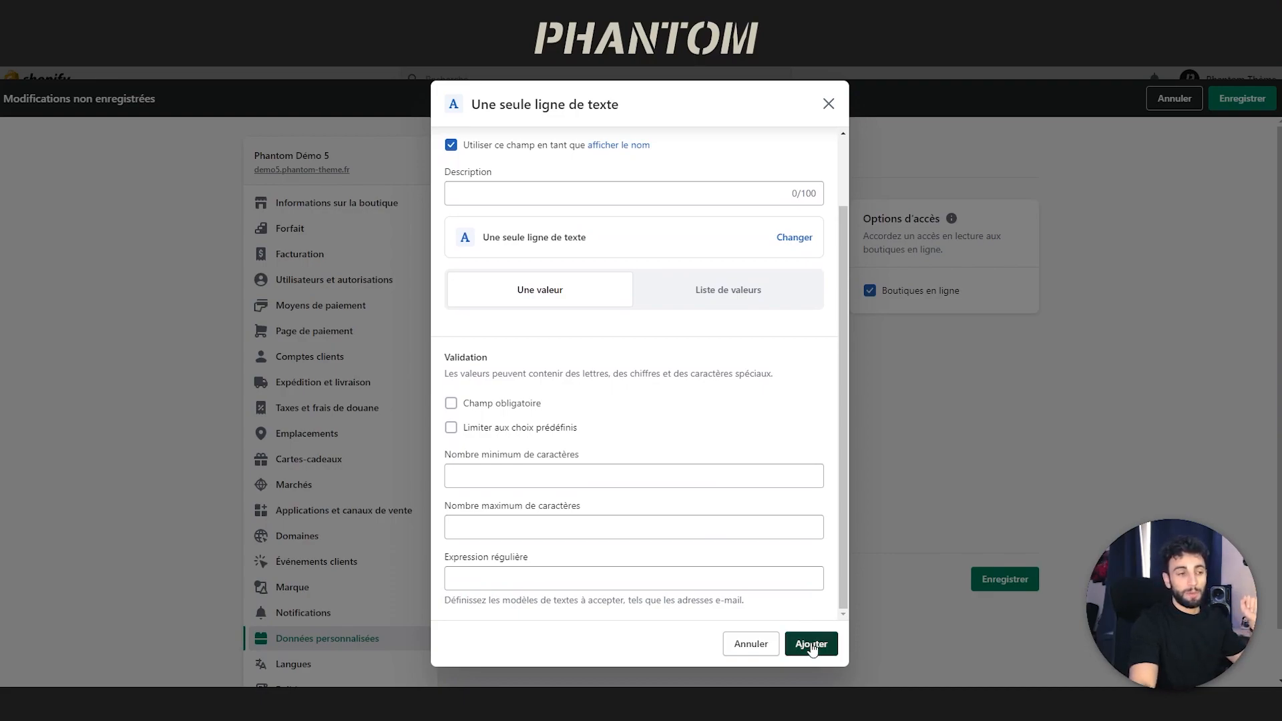
click(811, 645)
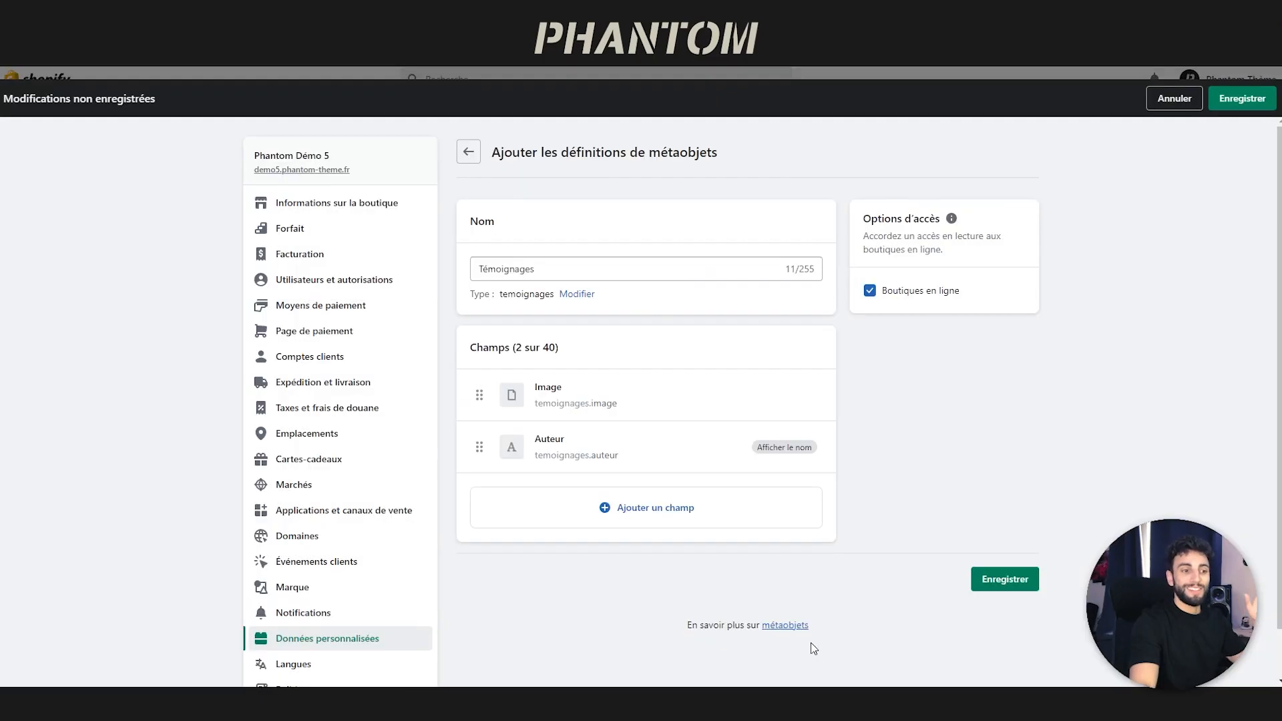
- Add a rich text field named Témoignage and save the metaobject definition
click(573, 517)
scroll(572, 266, down, 7)
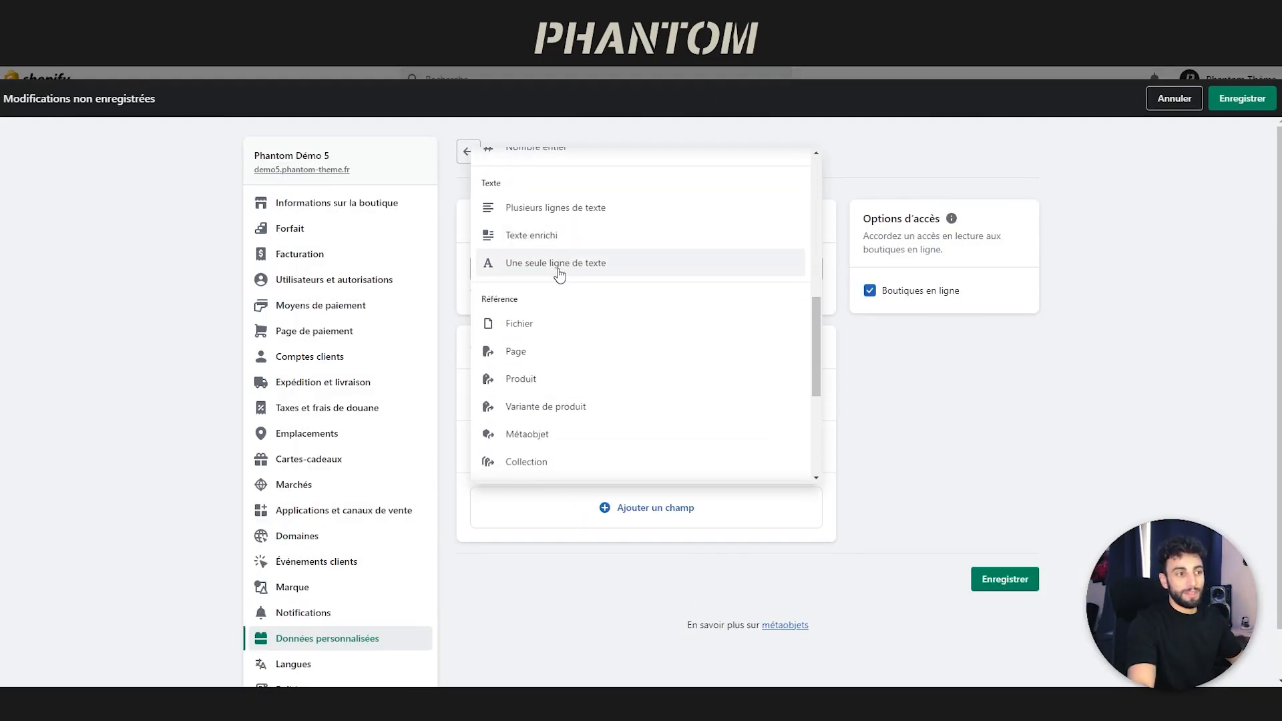
click(548, 242)
text(Témoignage)
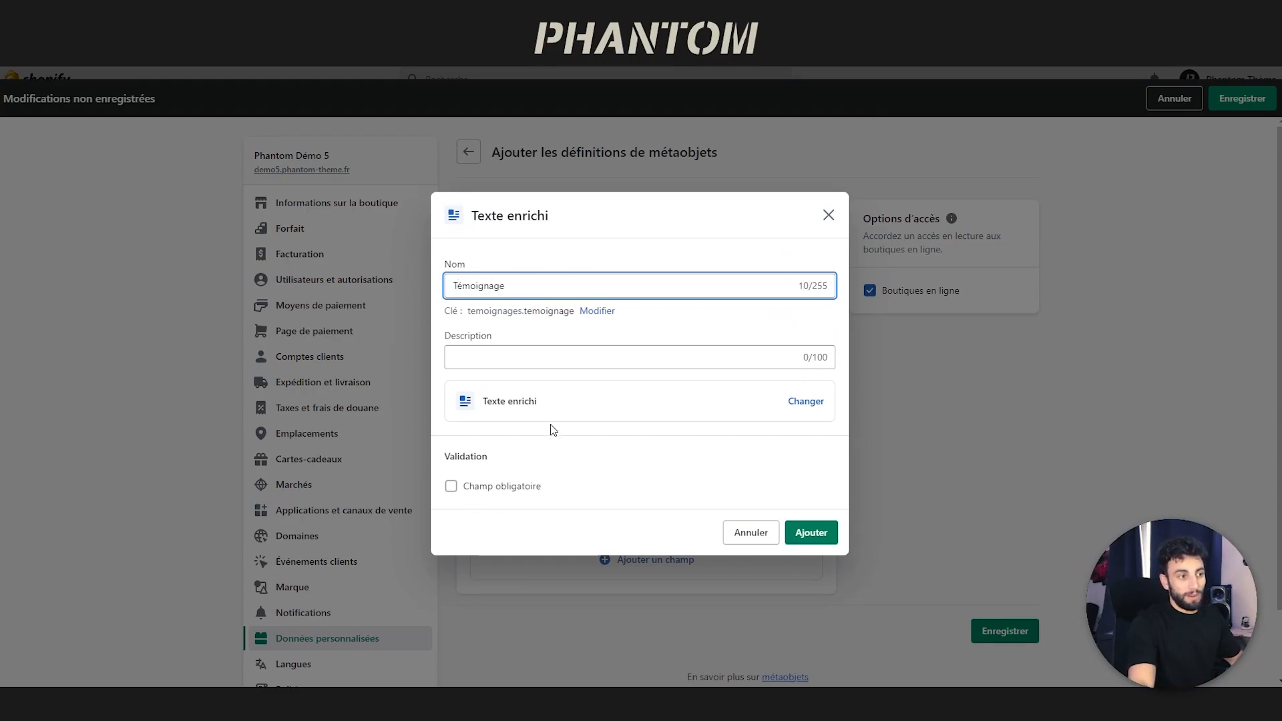
click(811, 533)
click(1007, 632)
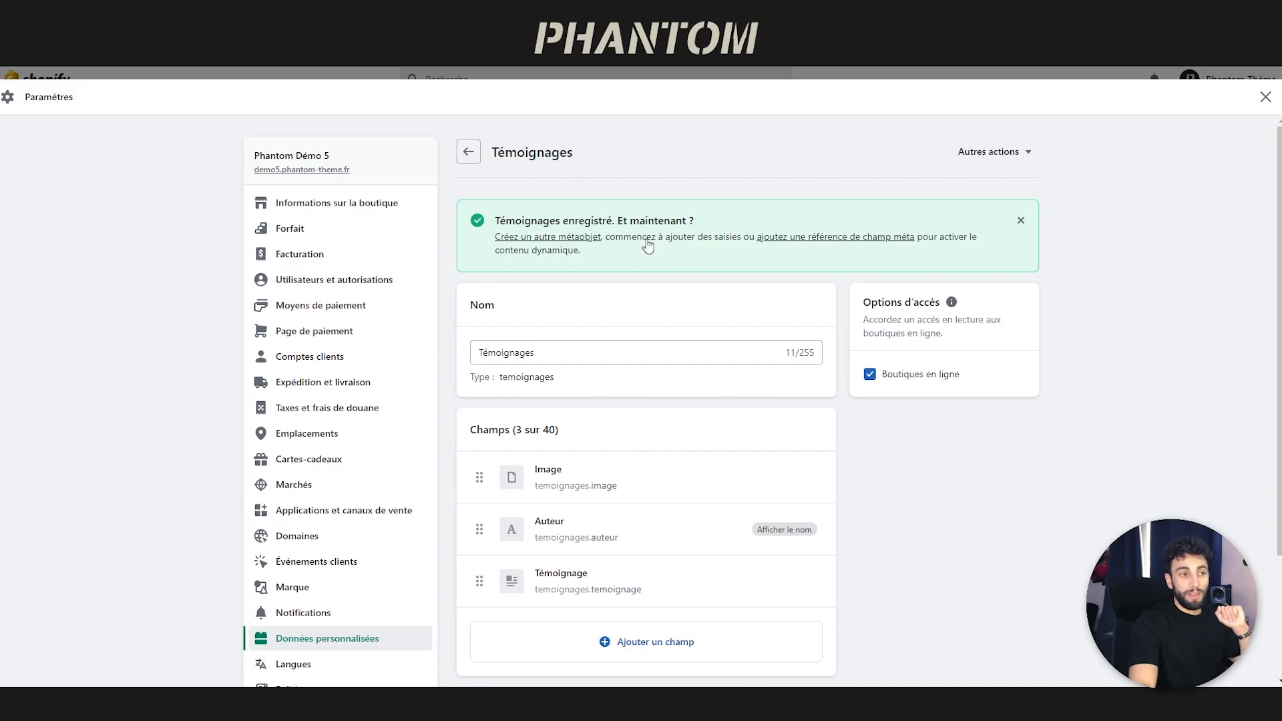
- Start a first Témoignages entry and enter the author's first name
click(648, 244)
click(471, 244)
text(Gabrei)
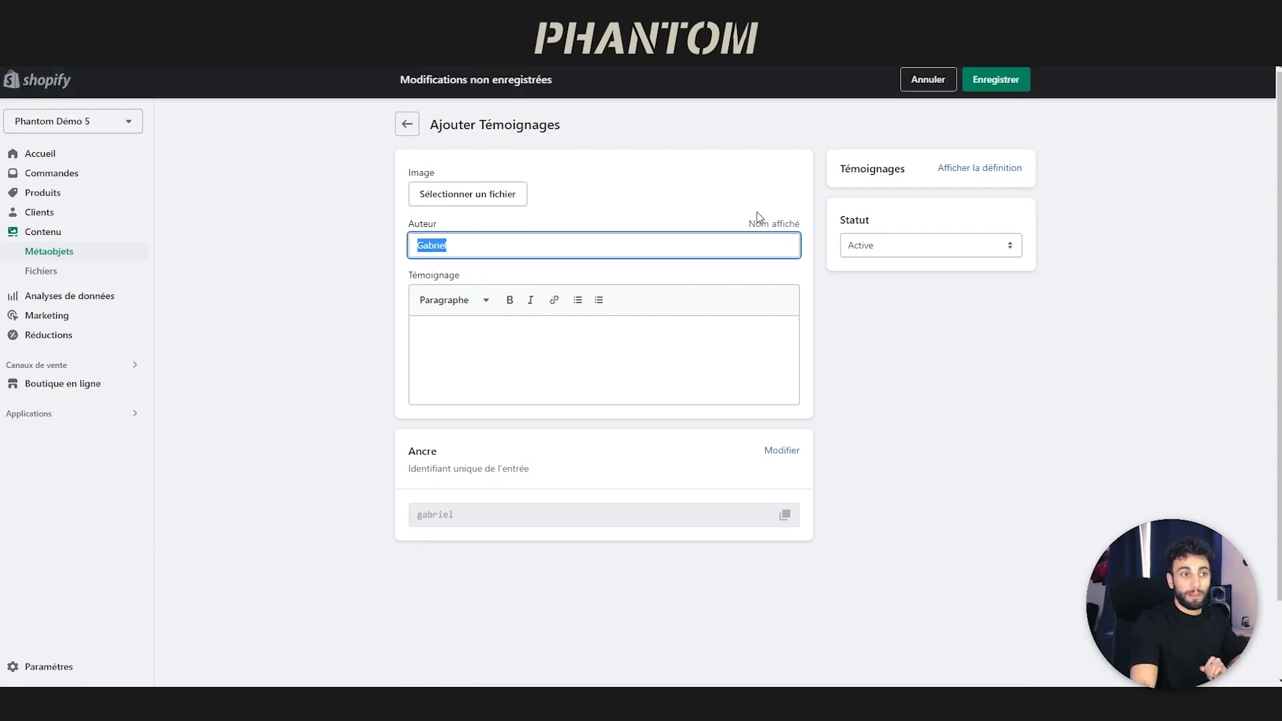
drag(742, 223, 808, 224)
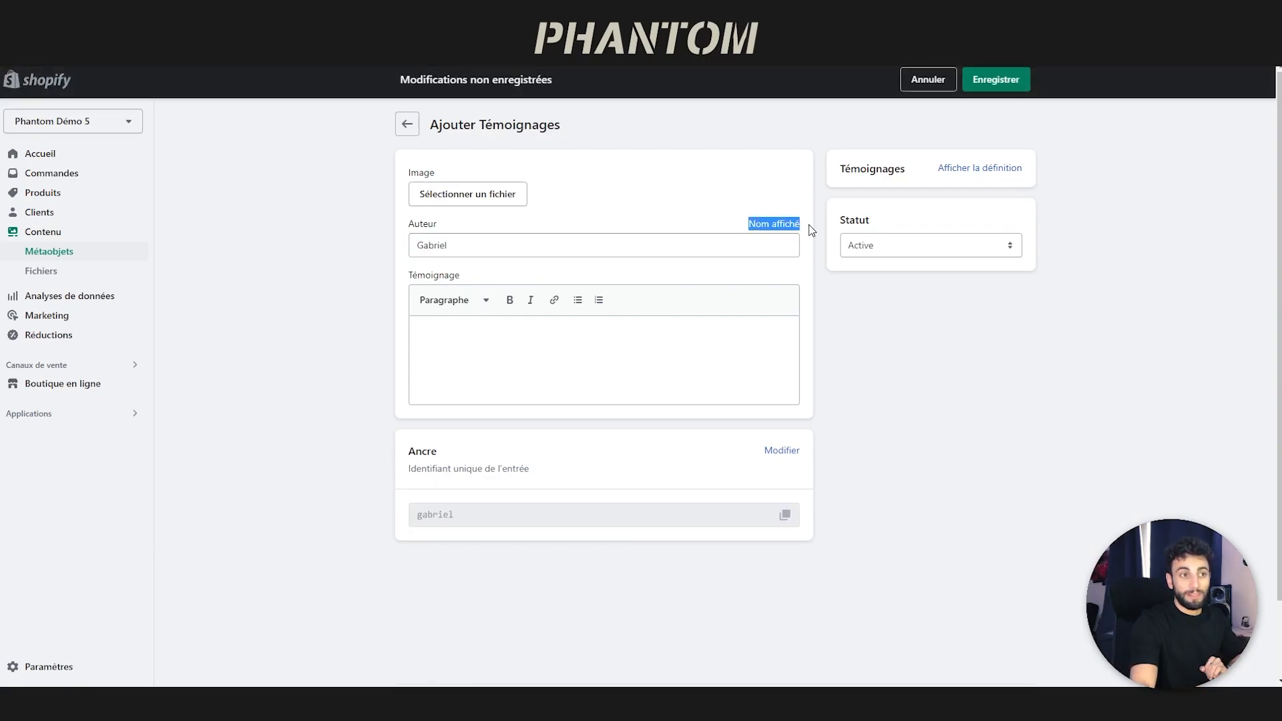
click(808, 225)
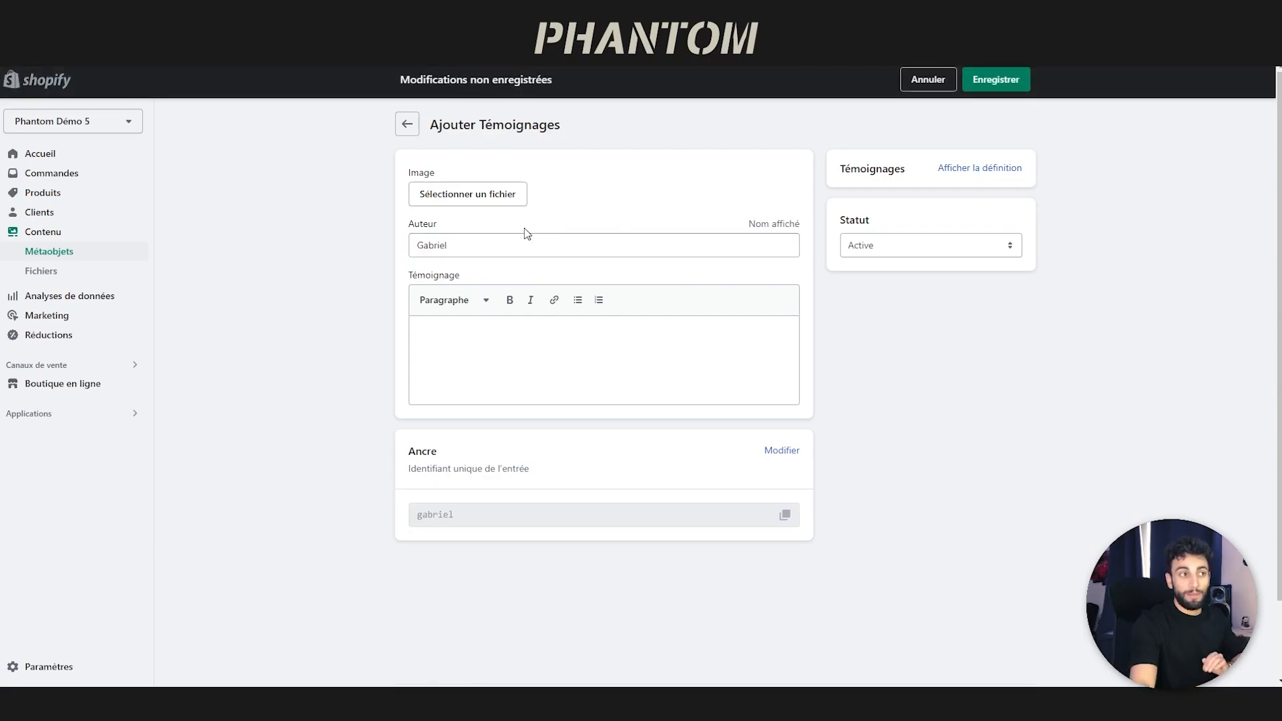
- Attach avis_2.jpg as the image, set the testimonial to "These shoes are great: soft, hard-wearing, and most of all really comfortable." and save the entry
click(472, 203)
click(474, 380)
click(932, 591)
click(509, 358)
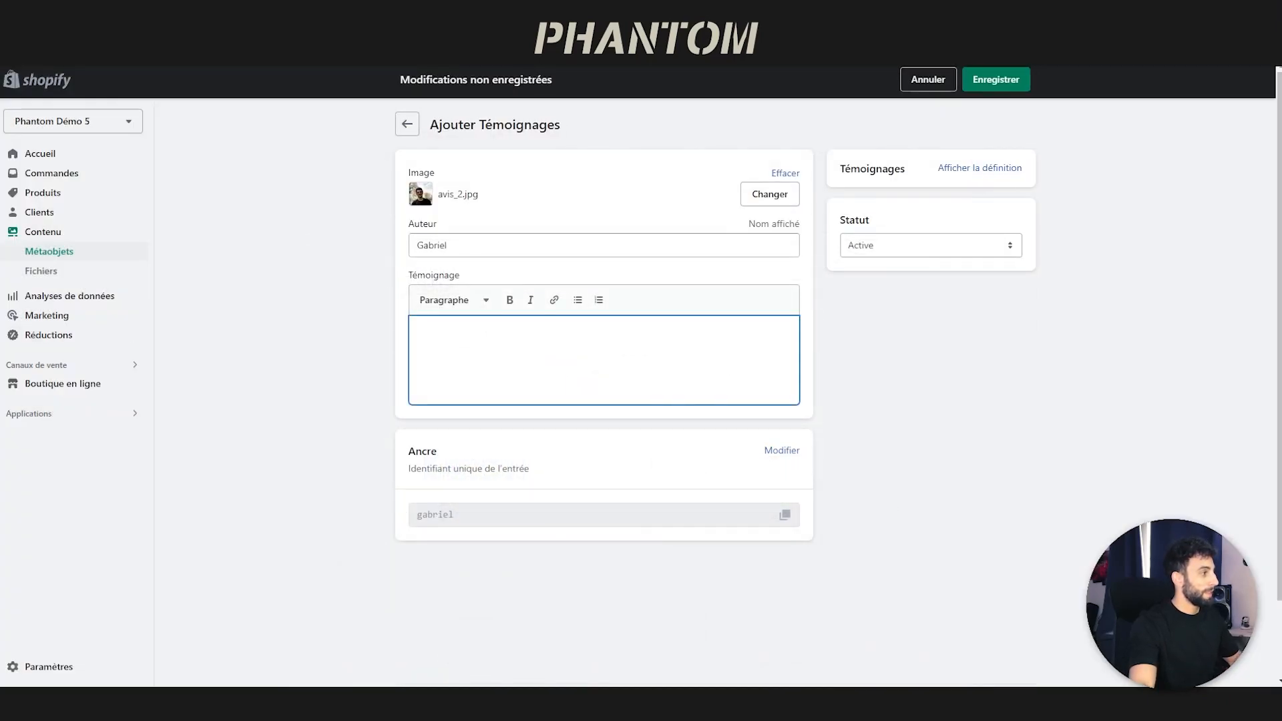
key(ctrl+v)
click(1005, 582)
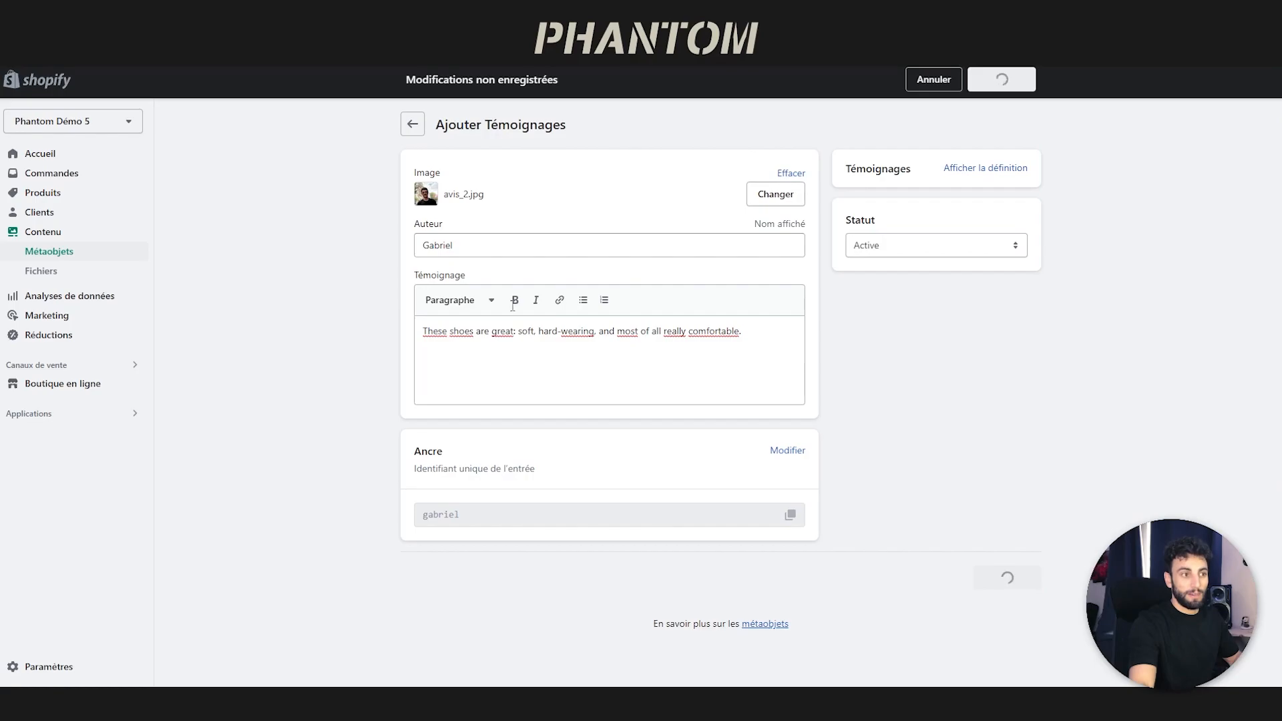
- Start another Témoignages entry, enter its author's first name and choose an image from the store files
click(514, 194)
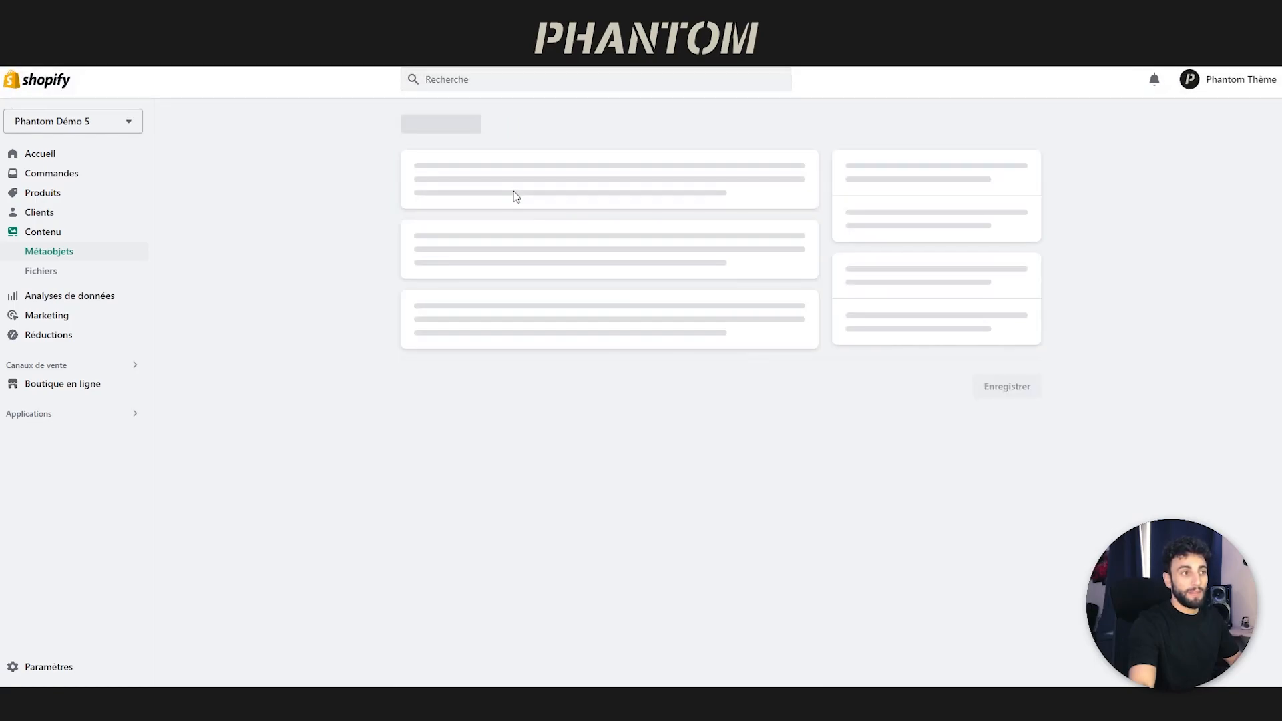
click(484, 245)
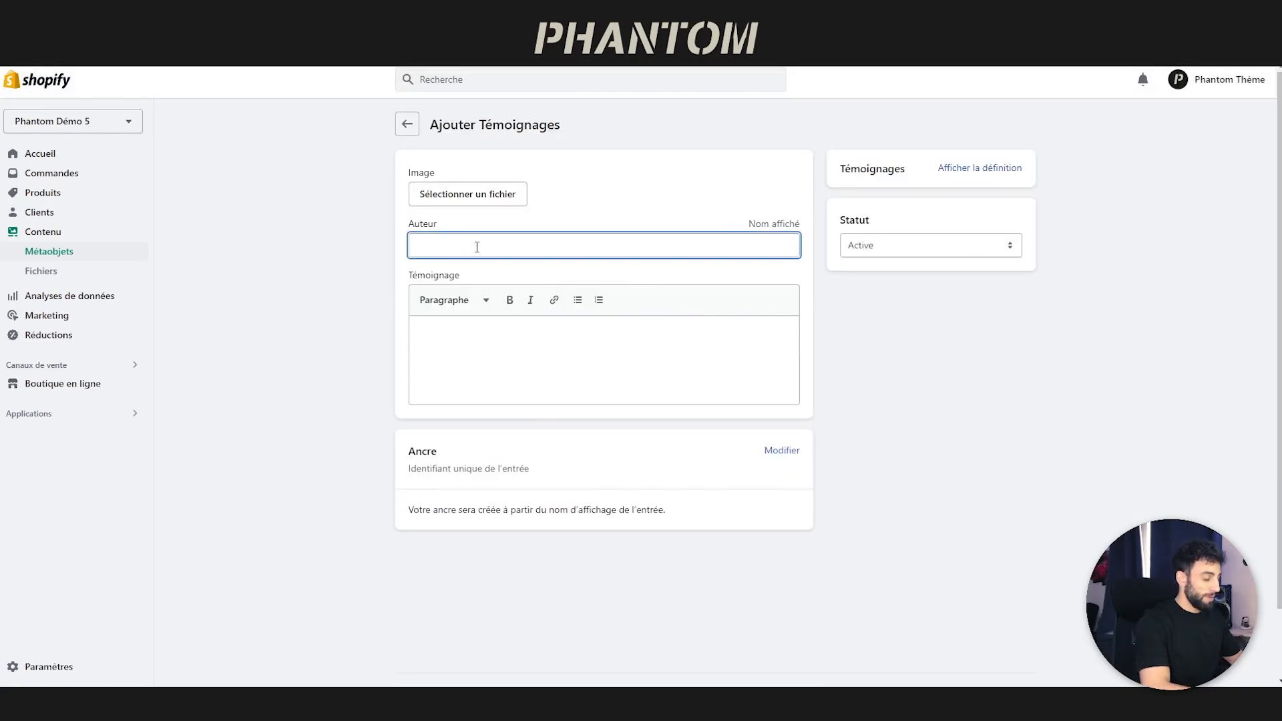
text(Benoit)
click(430, 199)
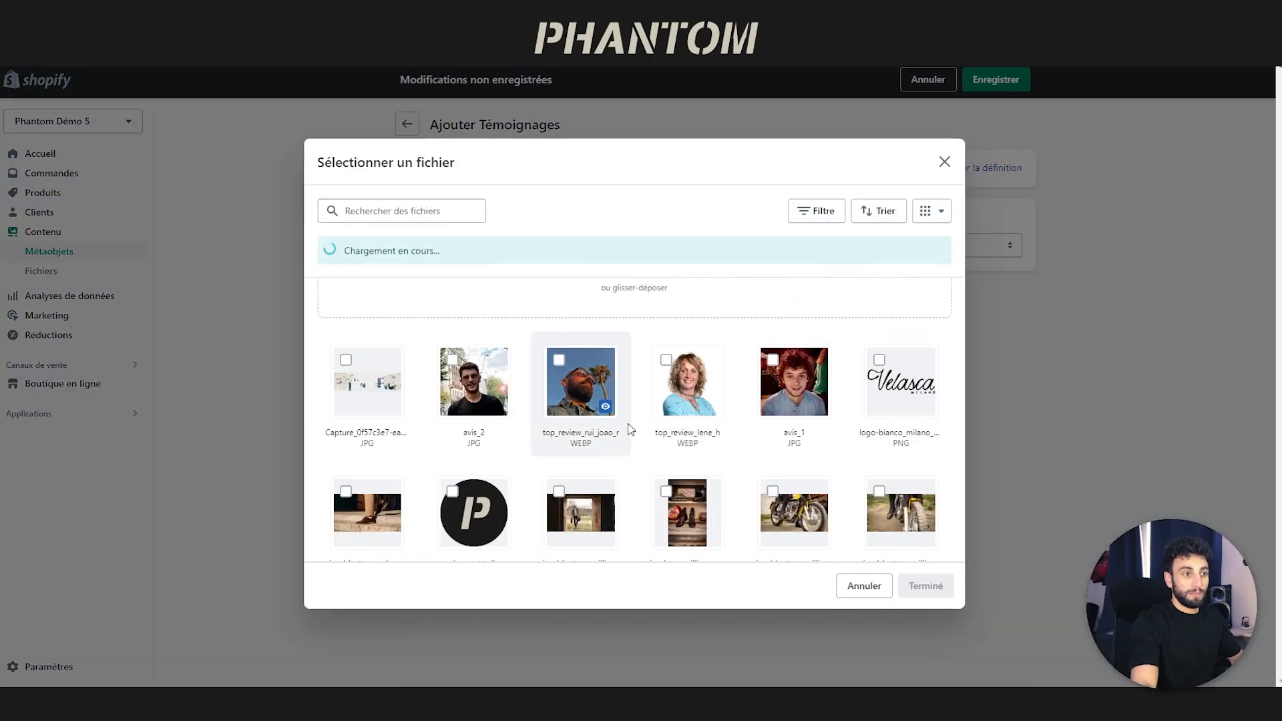
click(900, 512)
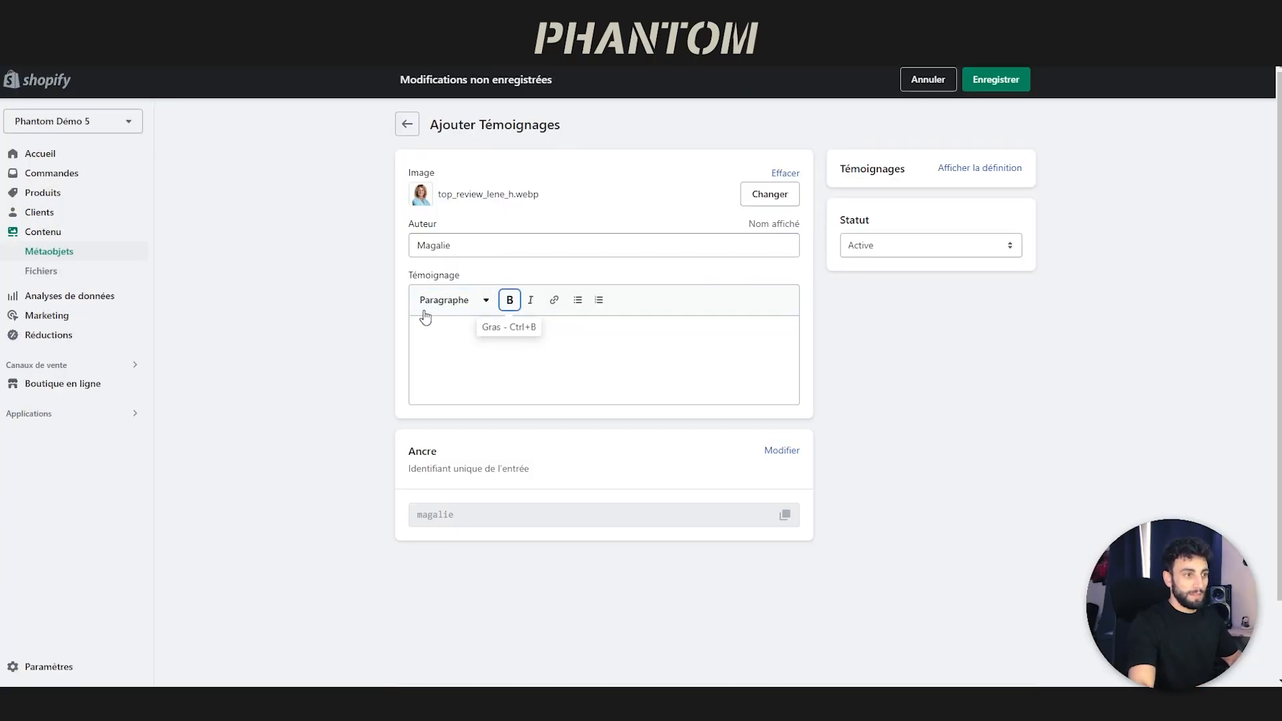
- Paste the testimonial beginning "This was a gift, my step son likes it a lot" into the entry and save it
click(423, 319)
key(ctrl+v)
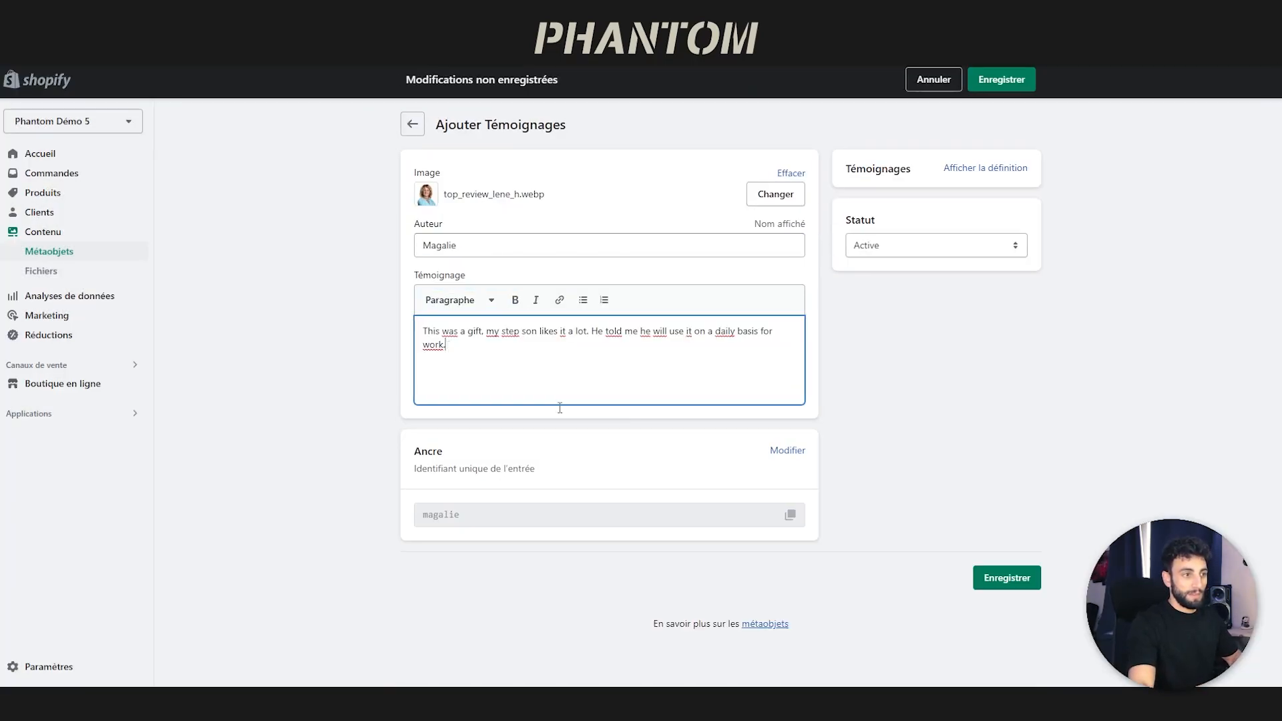
click(1011, 574)
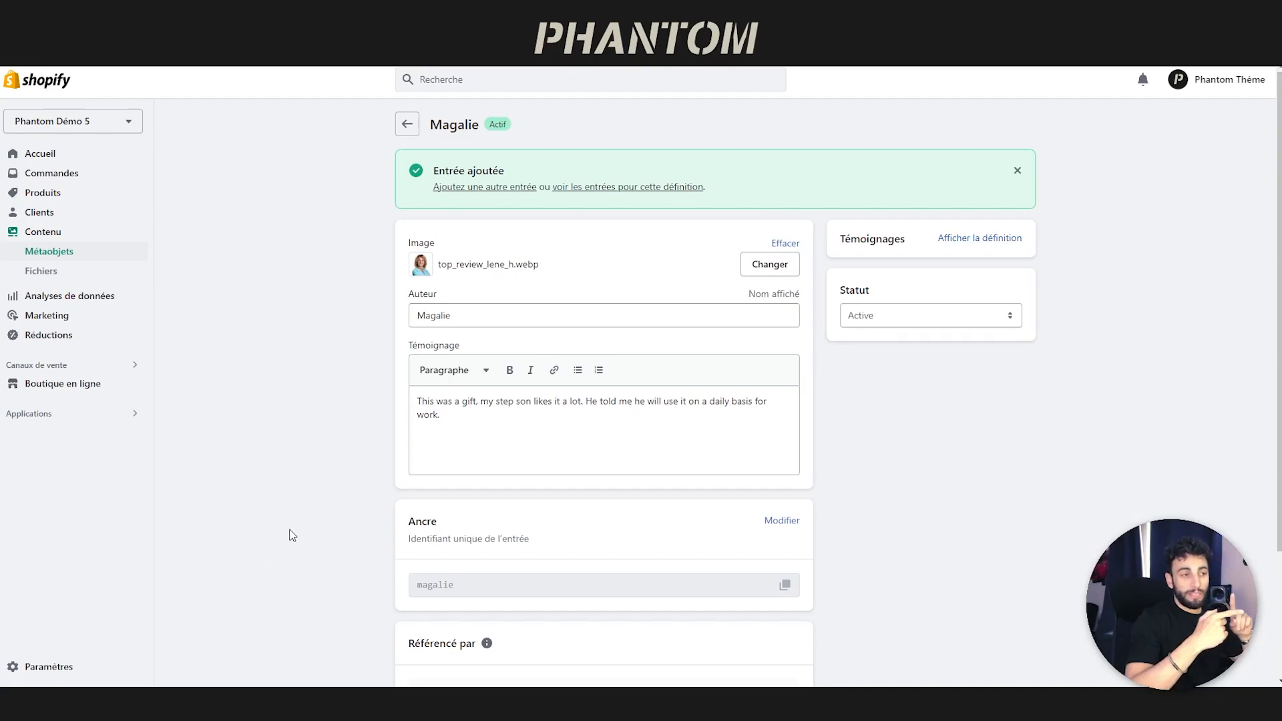
- Start a new product metafield definition in the store's custom data settings and name it Témoignage
click(94, 666)
click(352, 641)
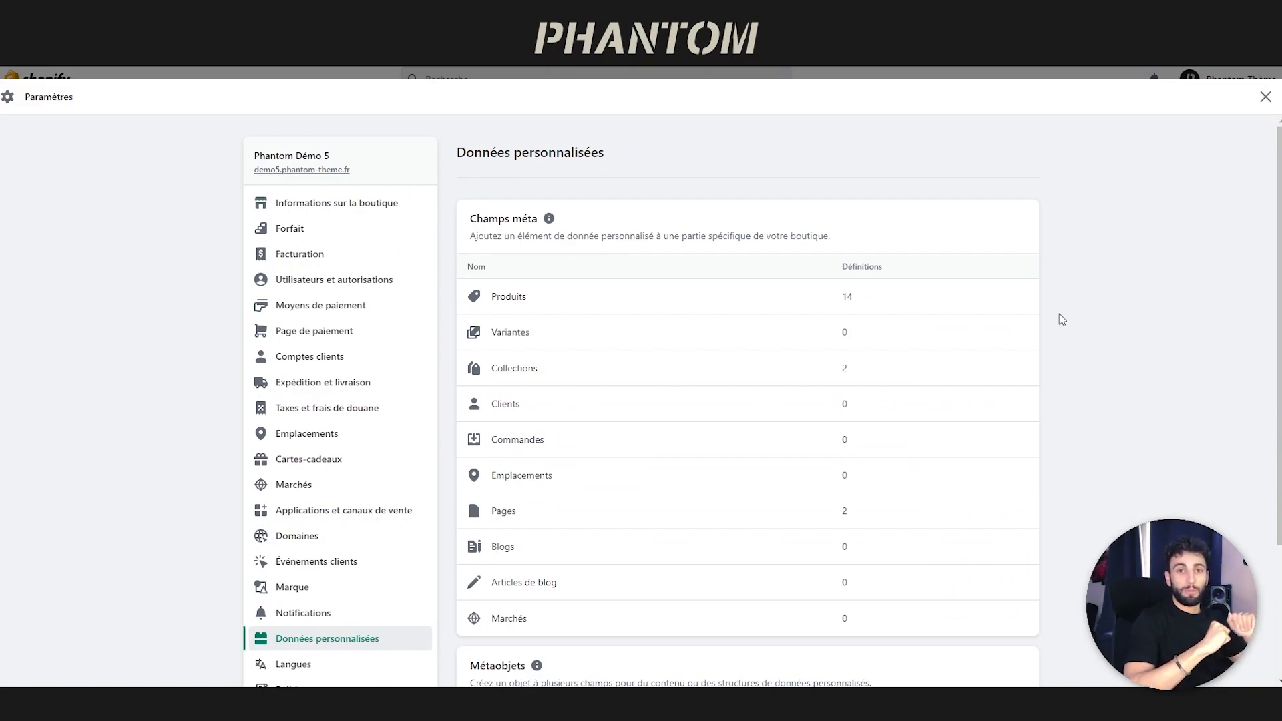
click(624, 296)
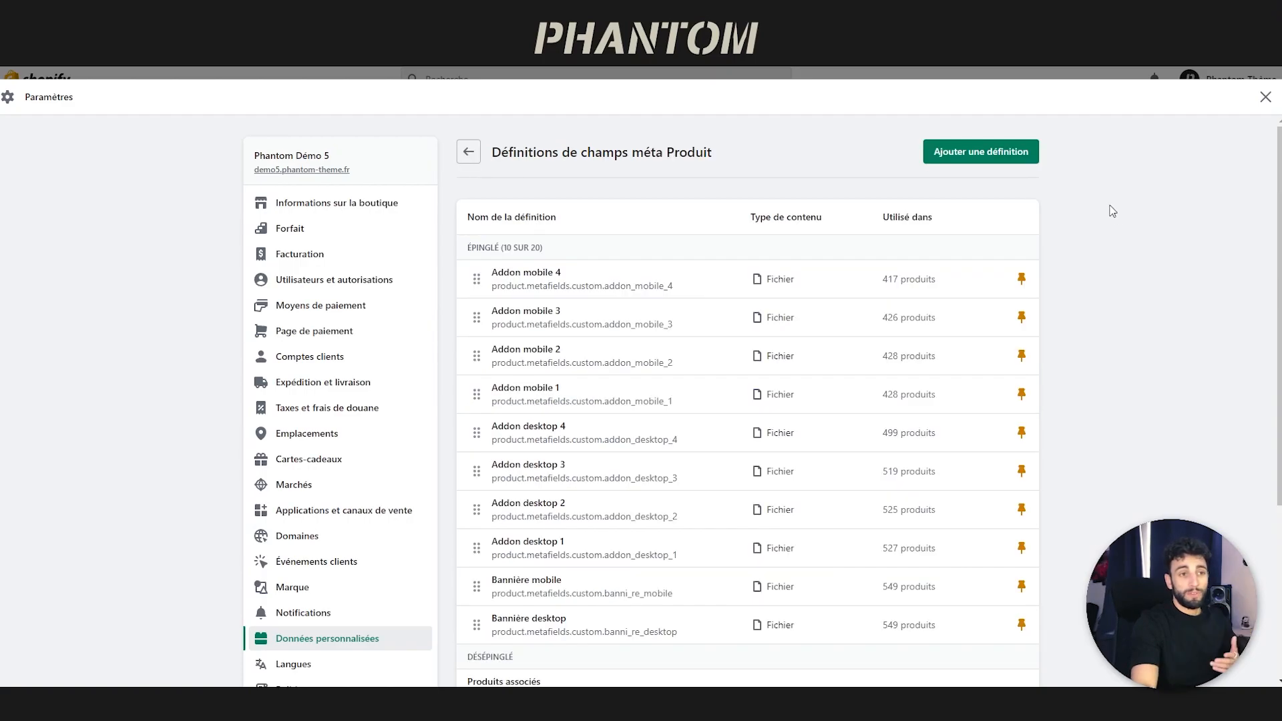
click(1002, 152)
click(645, 238)
text(Témoigange)
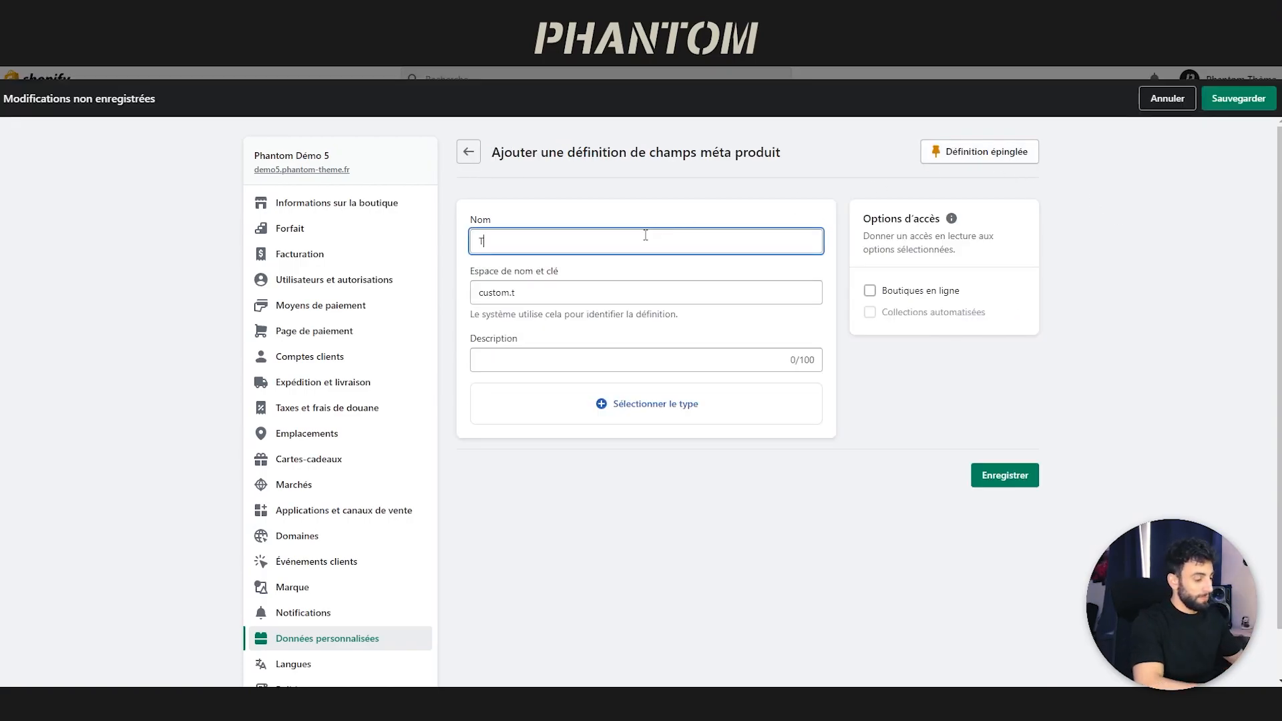
- Set the product definition's type to Métaobjet referencing Témoignages, accept a list of entries, and save it
click(572, 271)
scroll(575, 247, down, 6)
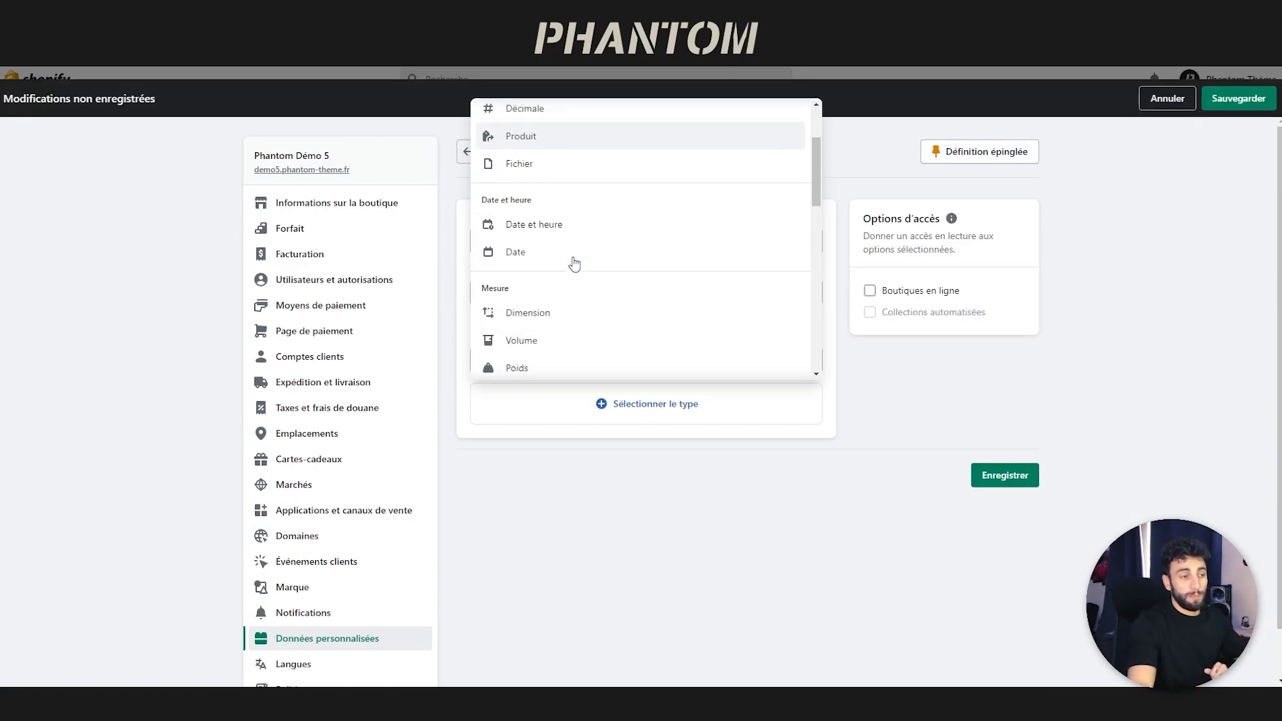
scroll(575, 247, down, 1)
click(553, 179)
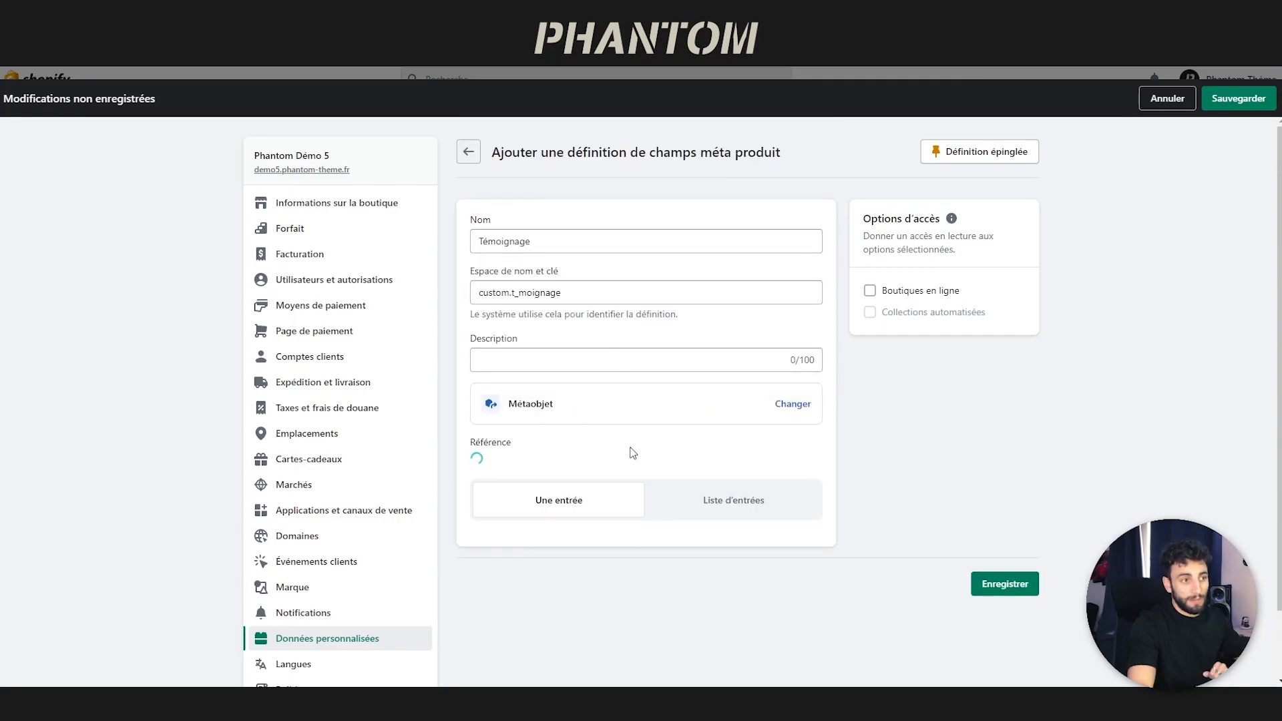
click(583, 458)
click(548, 461)
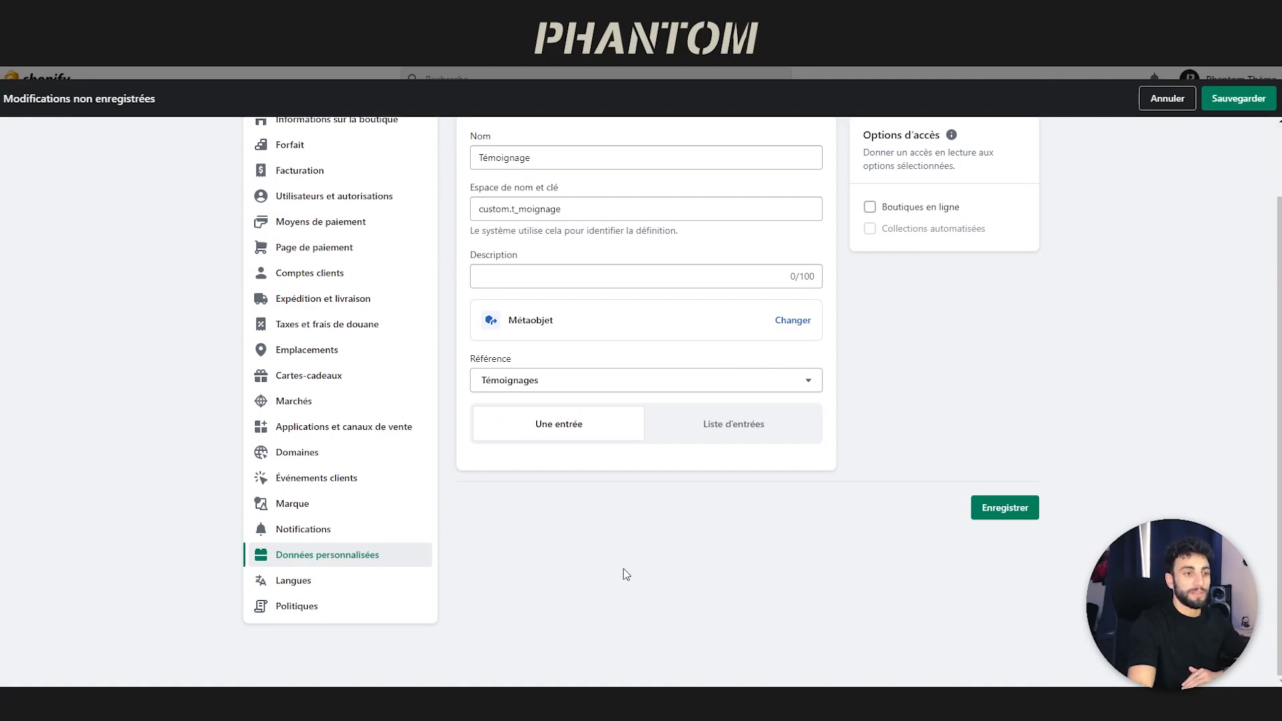
click(704, 437)
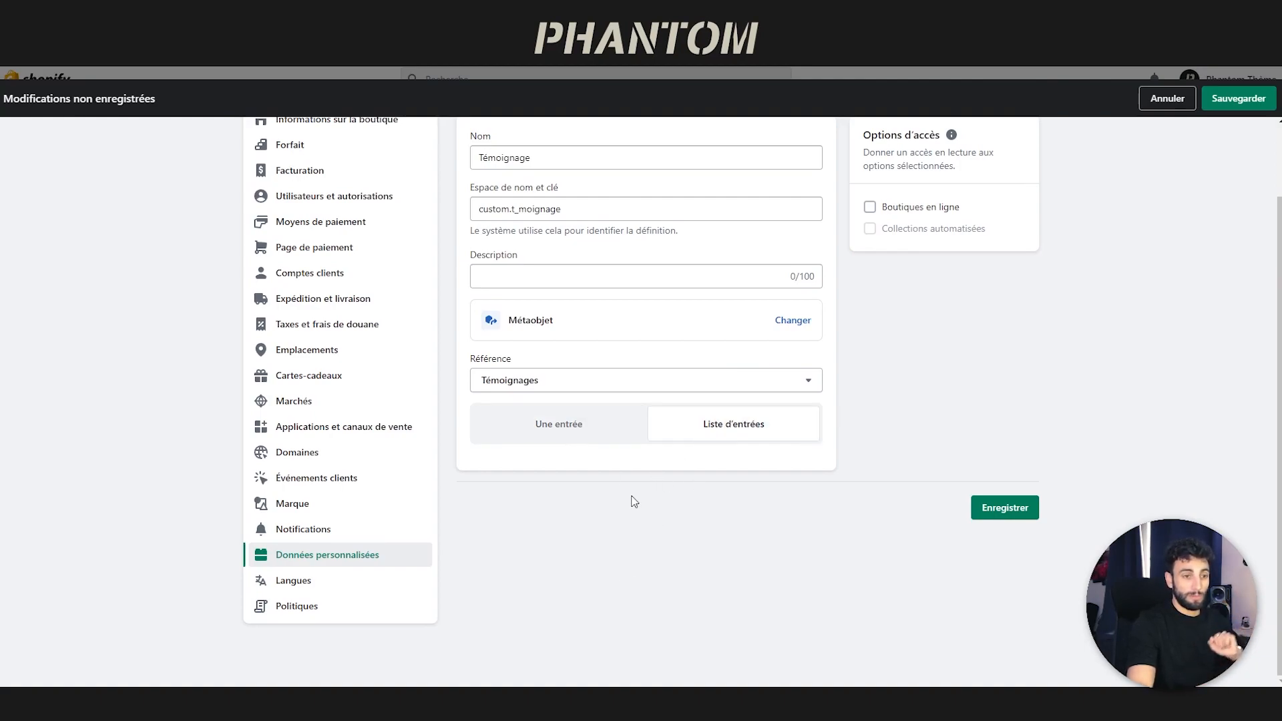
click(991, 511)
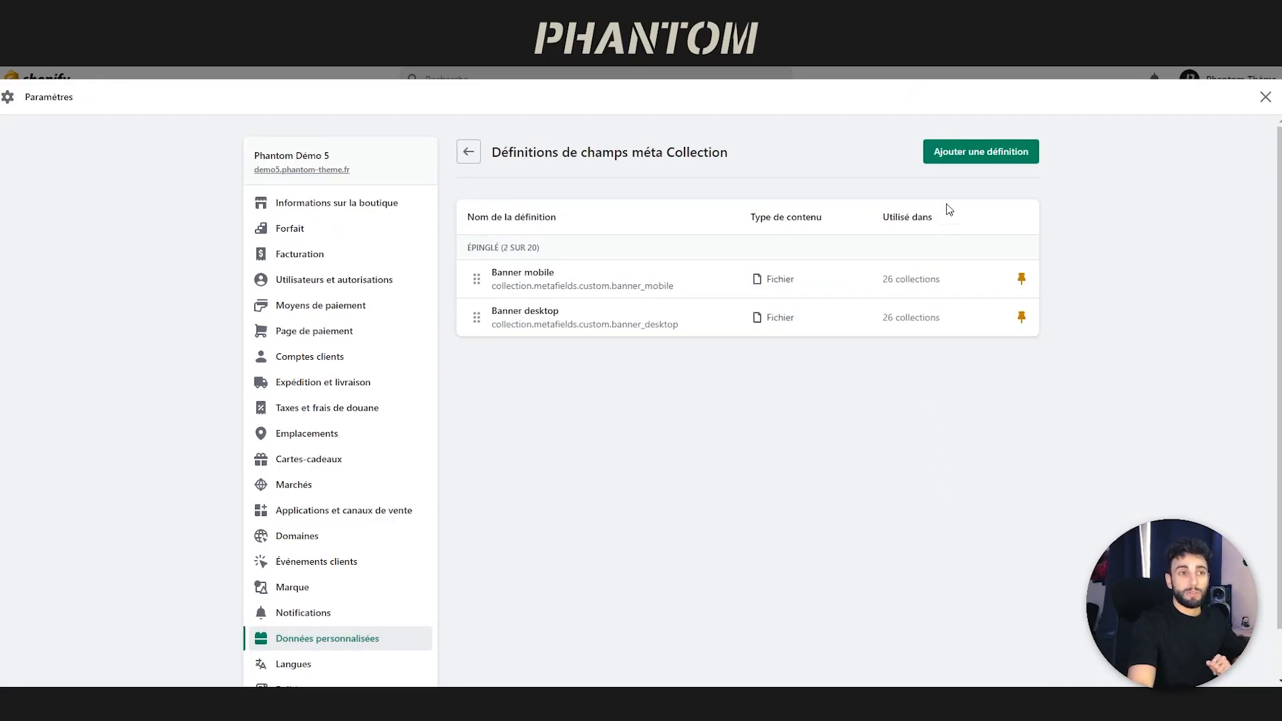
- Start a new collection metafield definition named Témoignage
click(980, 152)
click(624, 236)
text(Temoigang)
text(nage)
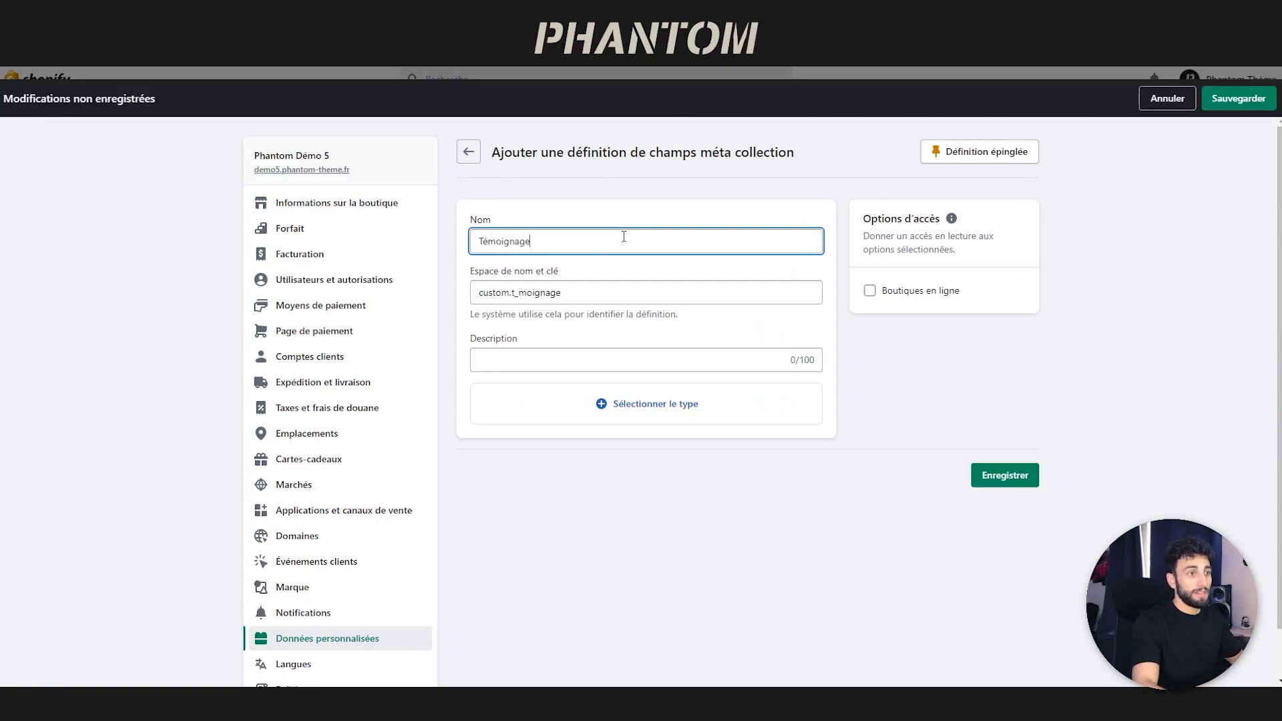
- Make the collection definition a Métaobjet list of entries referencing Témoignages and save it
click(643, 412)
scroll(561, 258, down, 2)
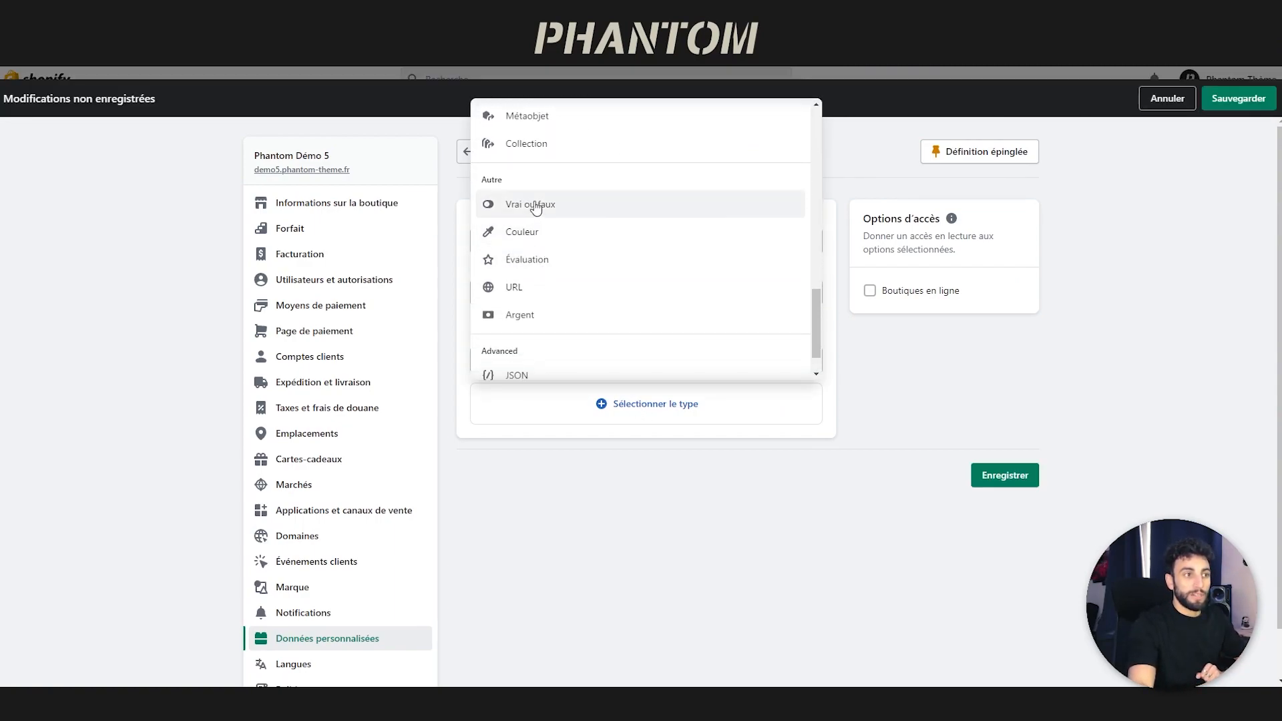
scroll(533, 203, up, 1)
click(532, 197)
click(707, 518)
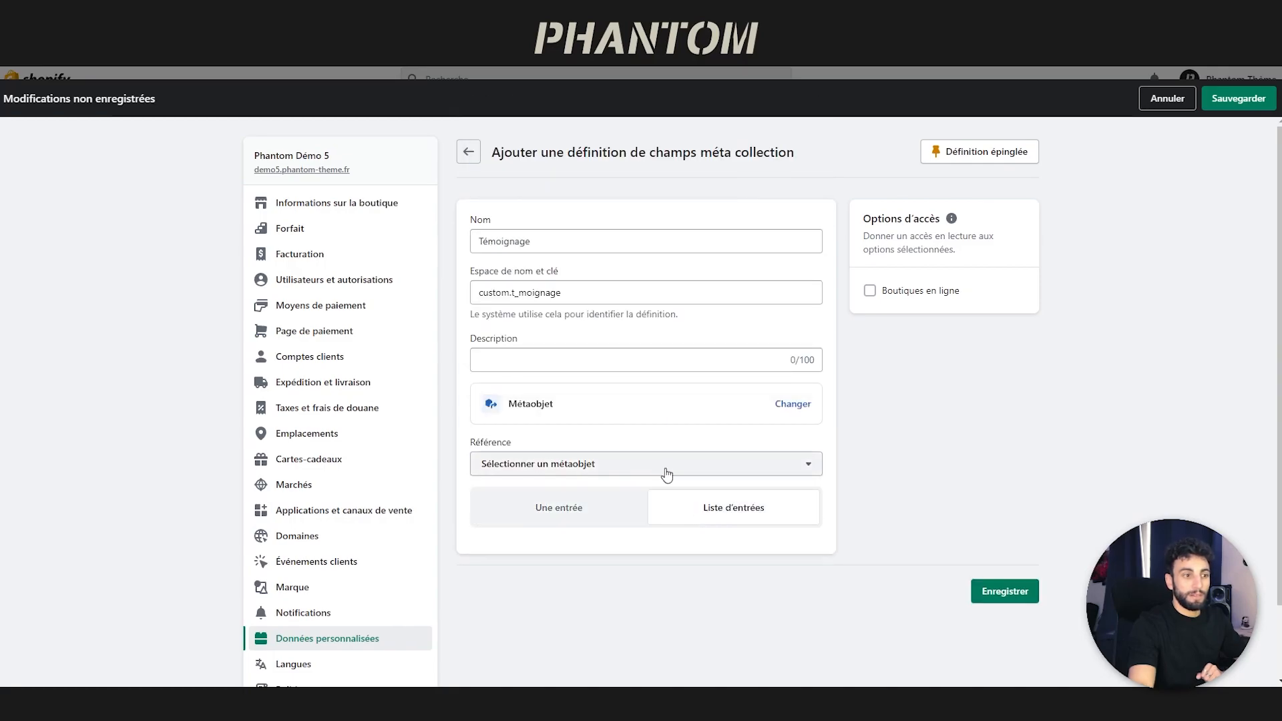
click(671, 471)
click(543, 559)
click(1003, 587)
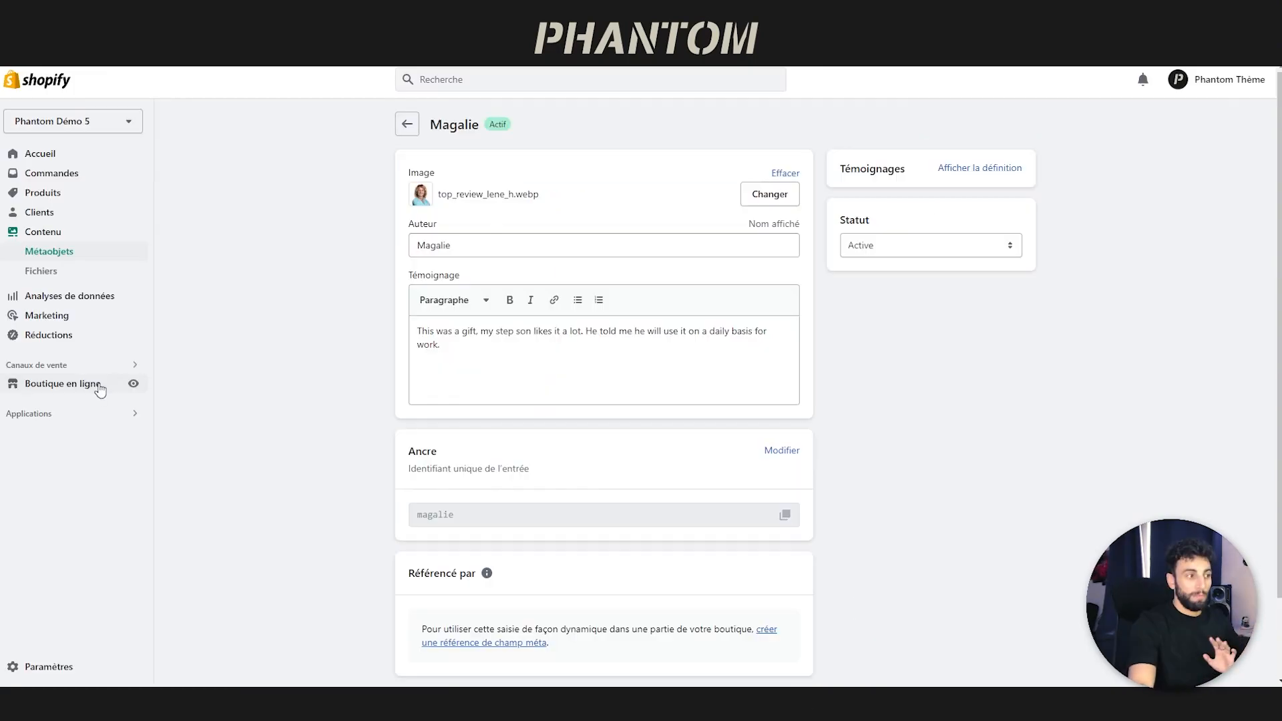
- Open the online store's theme editor on the default product template
click(95, 382)
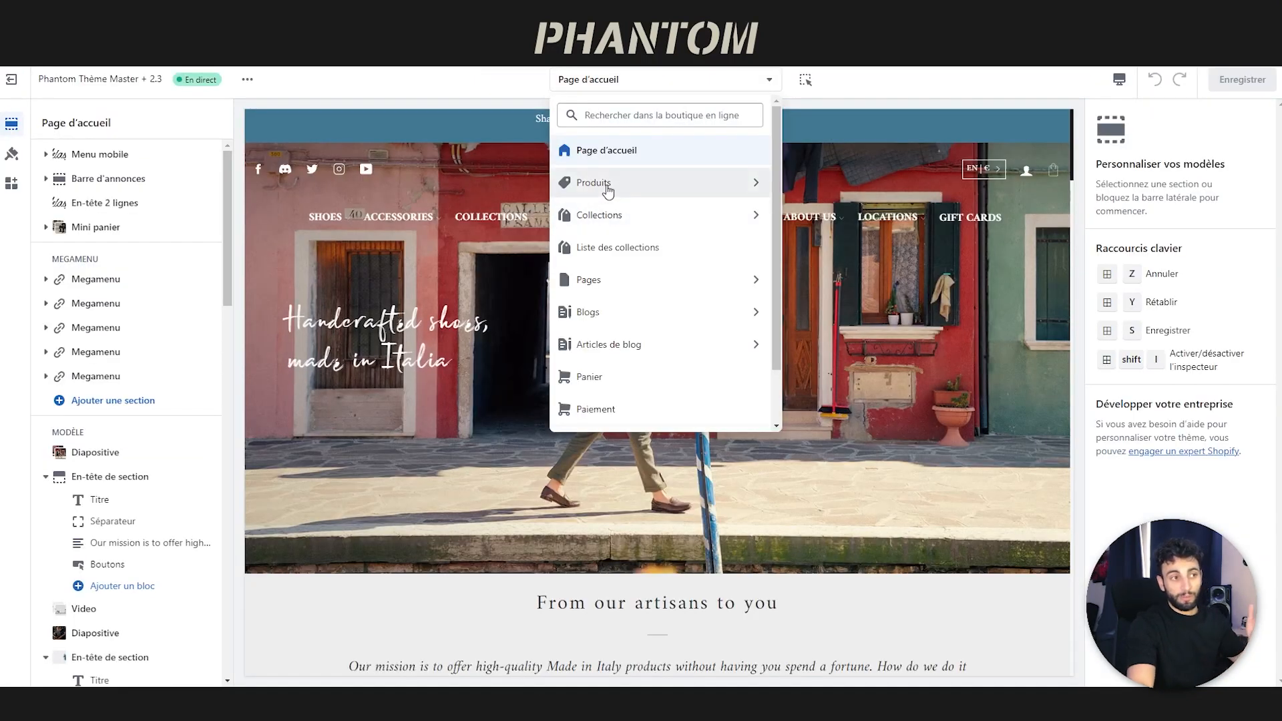
click(607, 186)
click(610, 186)
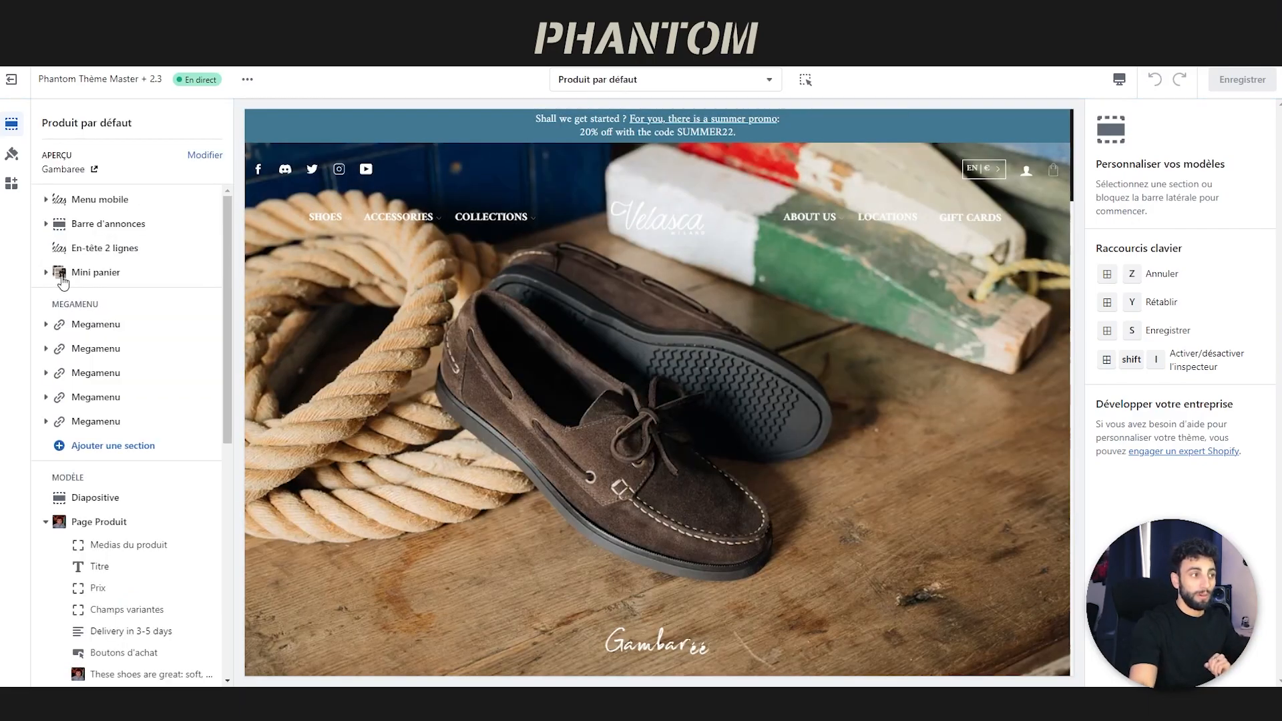
- Add a Témoignages section to the product template and place it directly below the Page Produit section
scroll(71, 281, down, 4)
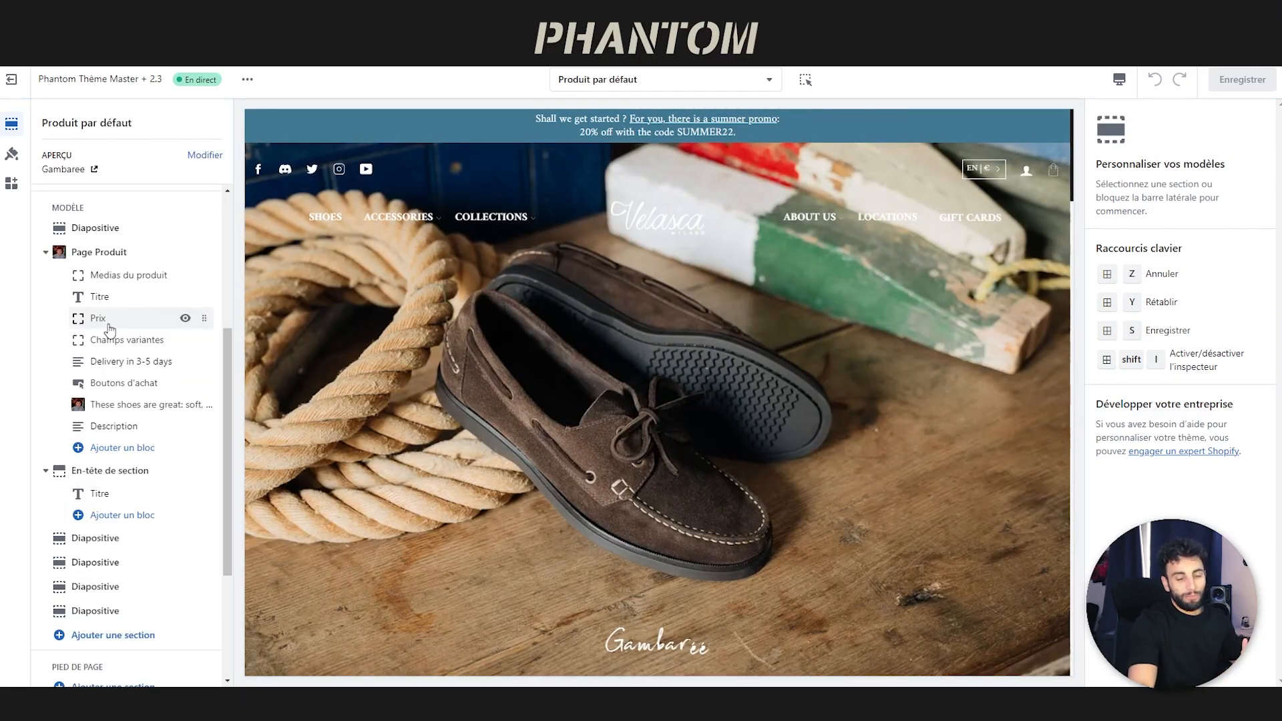
click(107, 635)
text(t2MOIGANGE)
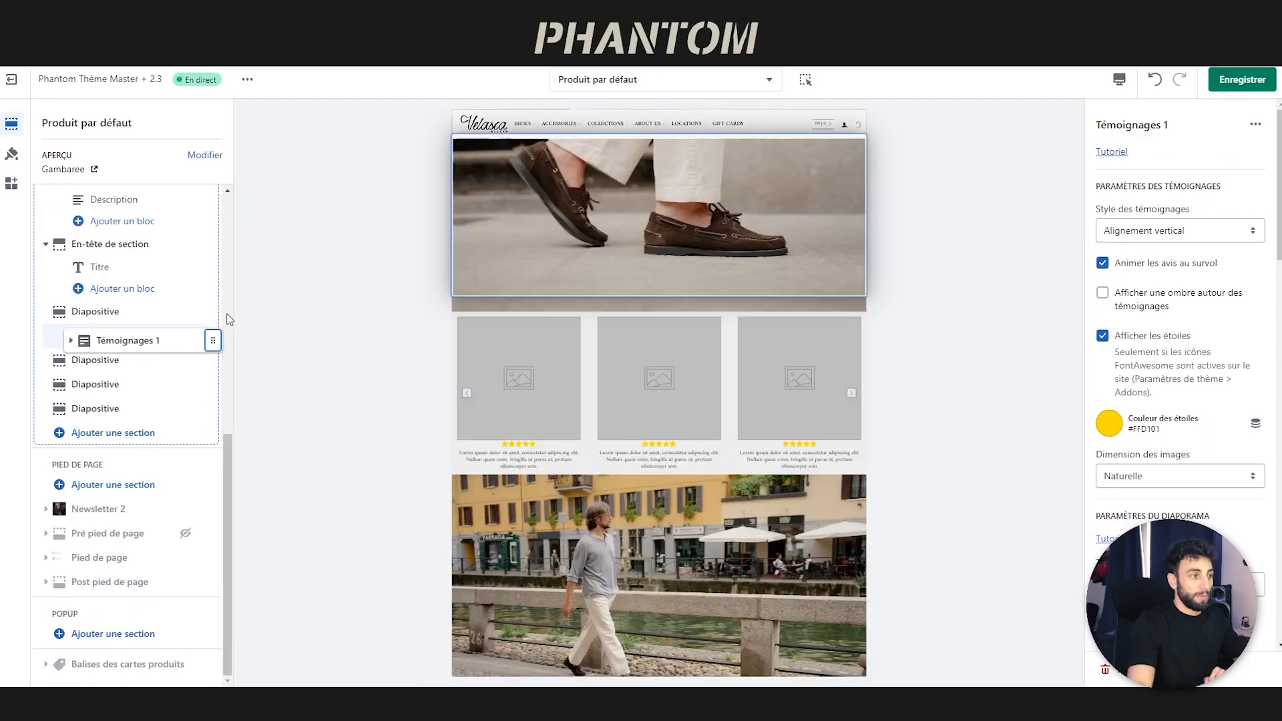
drag(229, 320, 174, 367)
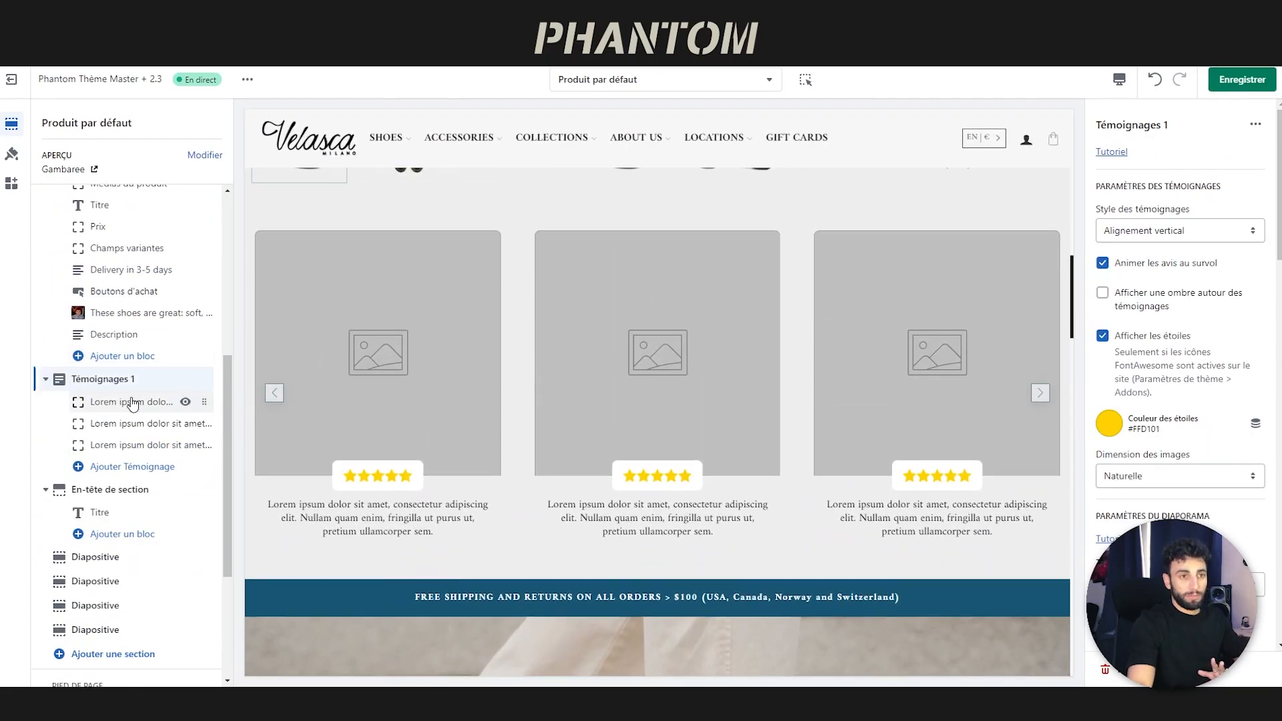
- Connect the first testimonial block of the new section to the product's Témoignage metaobject list
click(133, 403)
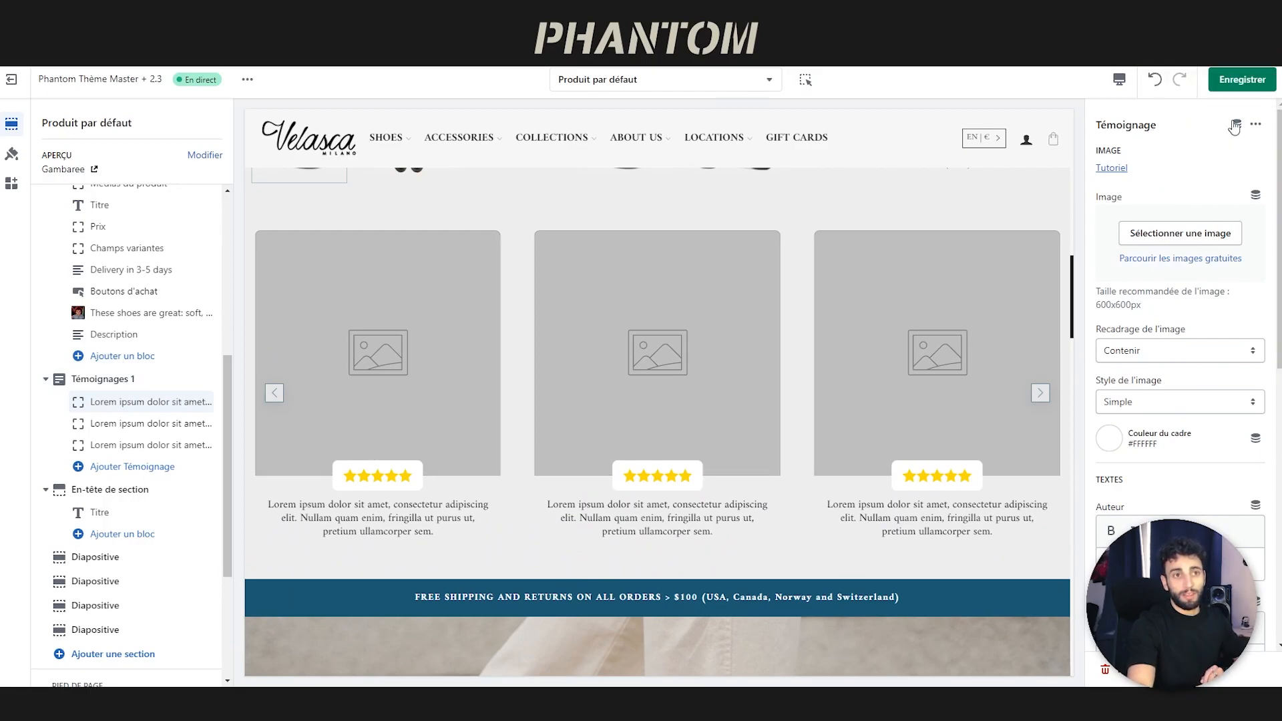
click(1238, 126)
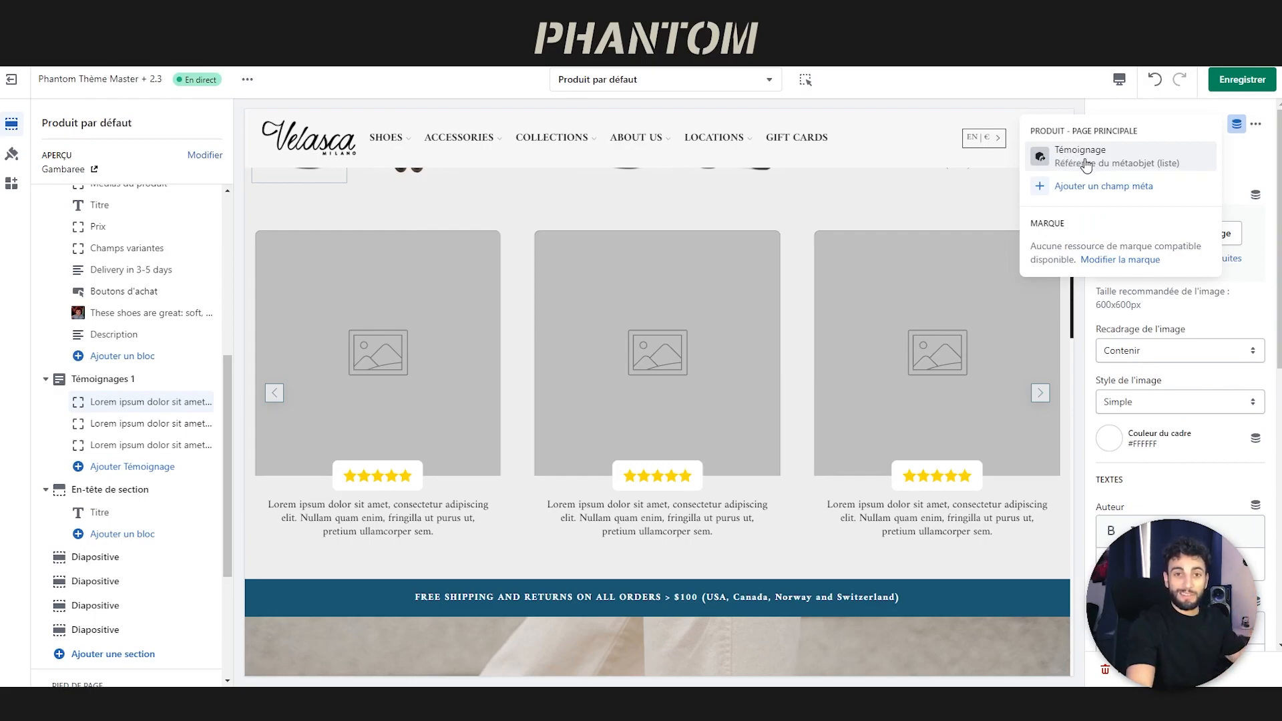
click(1109, 164)
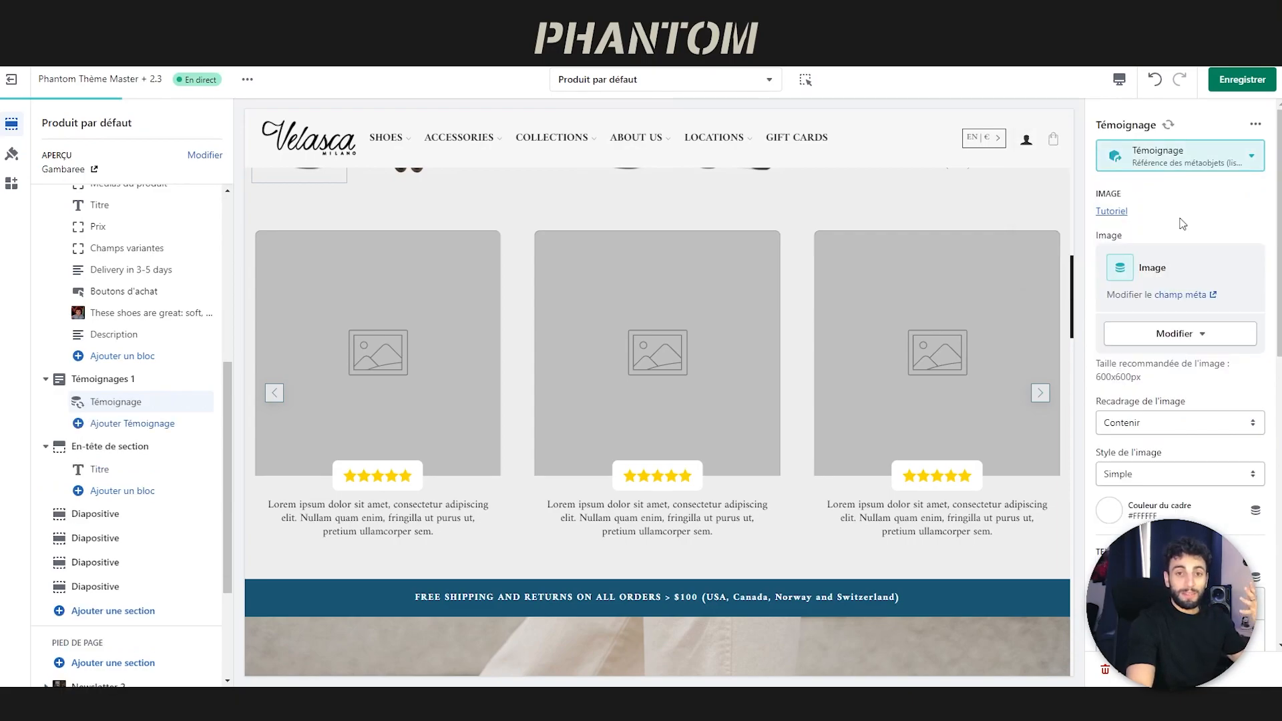
- Review the connected block's settings, checking the image, author, testimonial, colour and rating fields
scroll(1183, 221, down, 1)
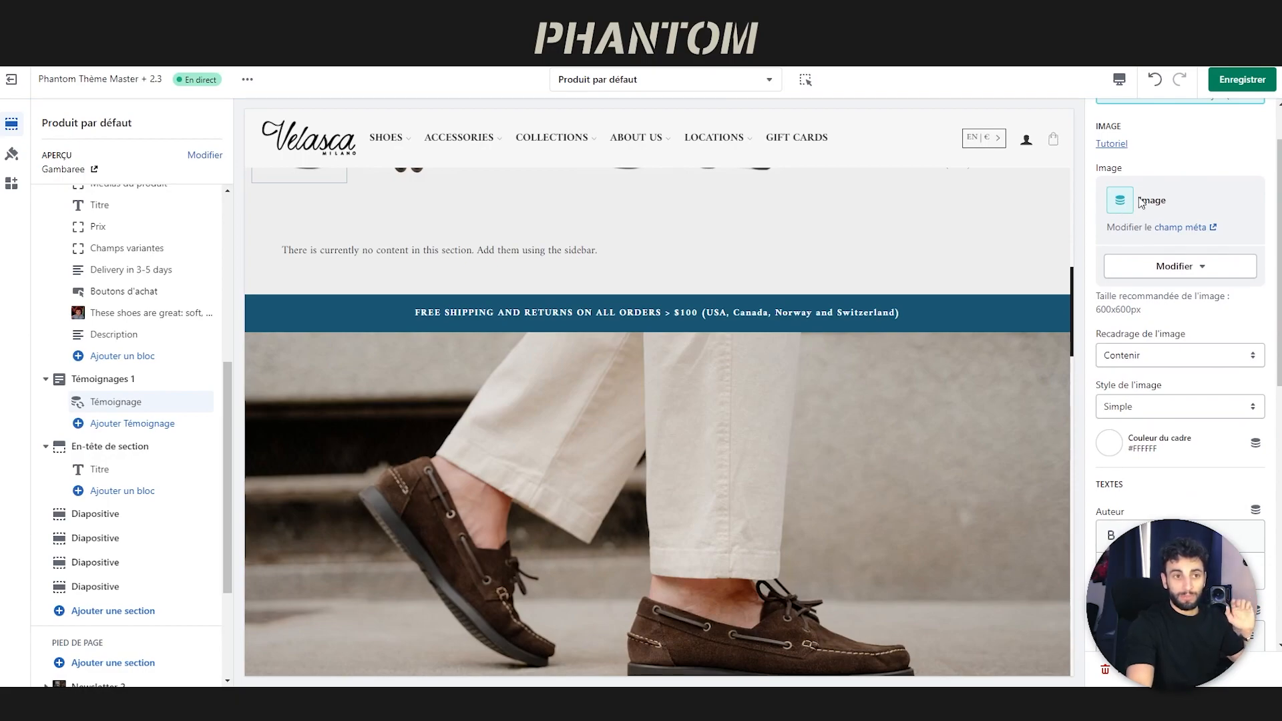
scroll(1142, 213, down, 4)
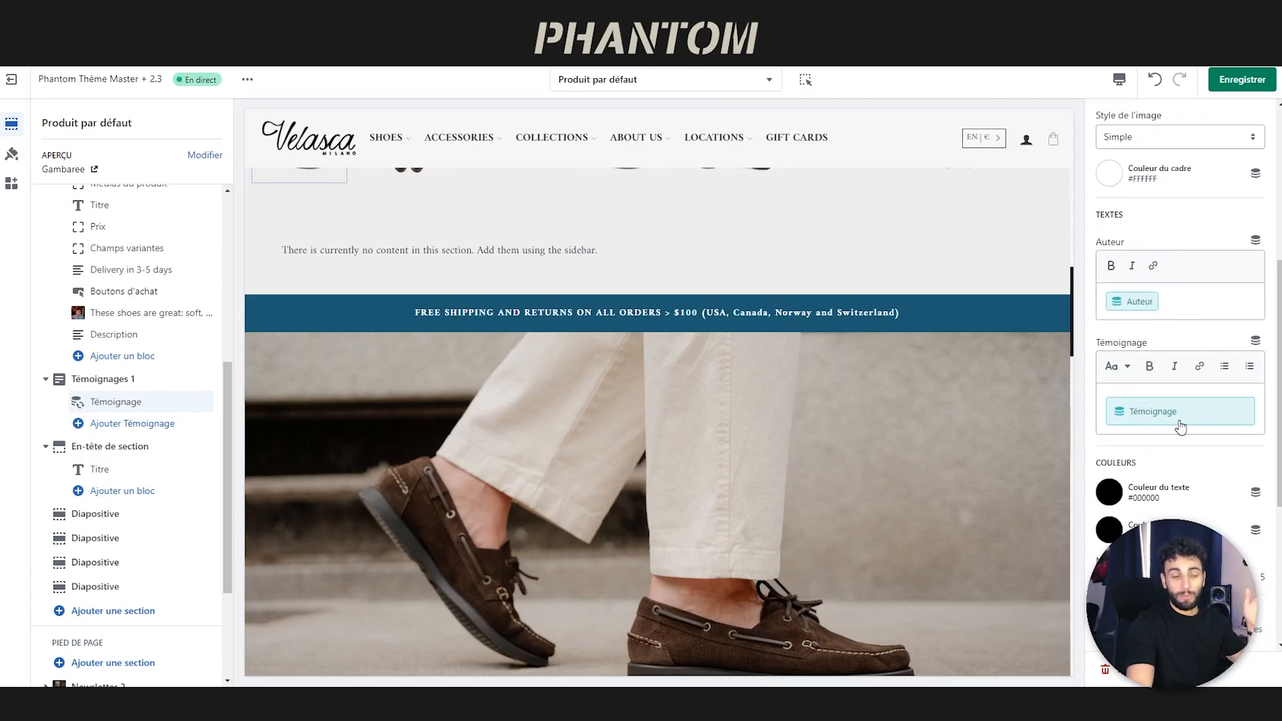
scroll(1194, 266, up, 5)
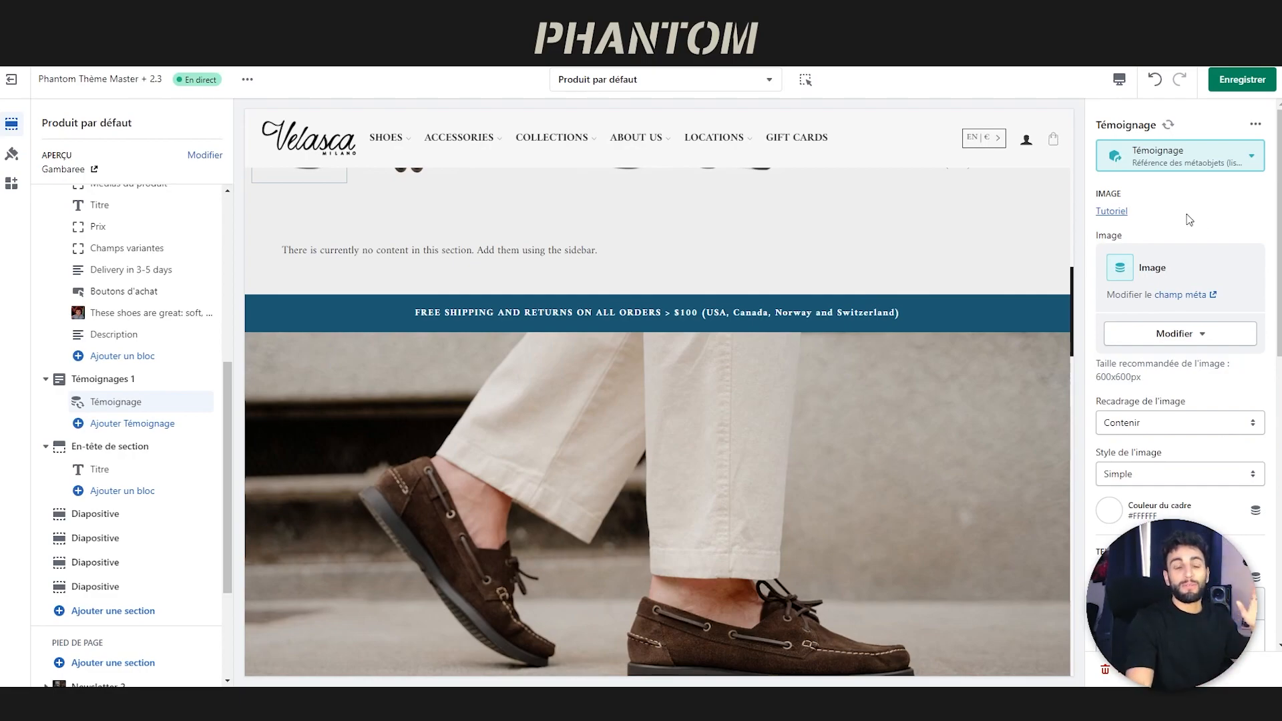
scroll(1187, 220, down, 1)
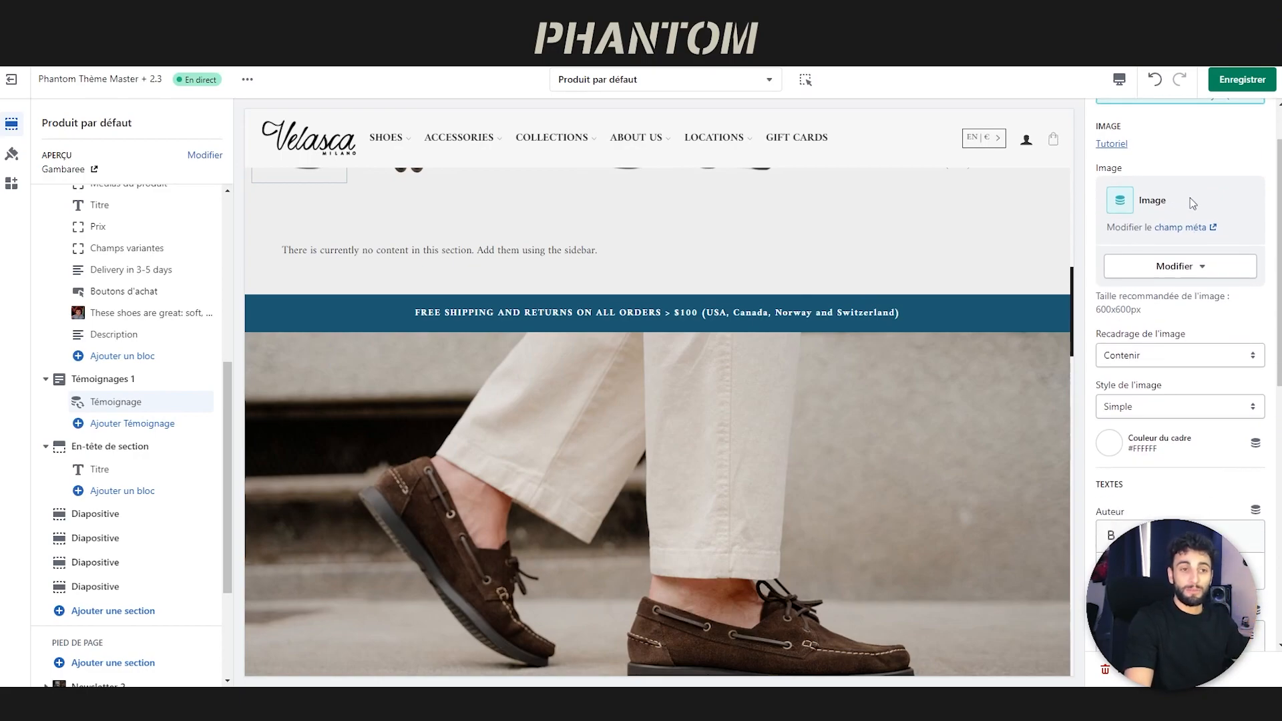
scroll(1230, 435, down, 2)
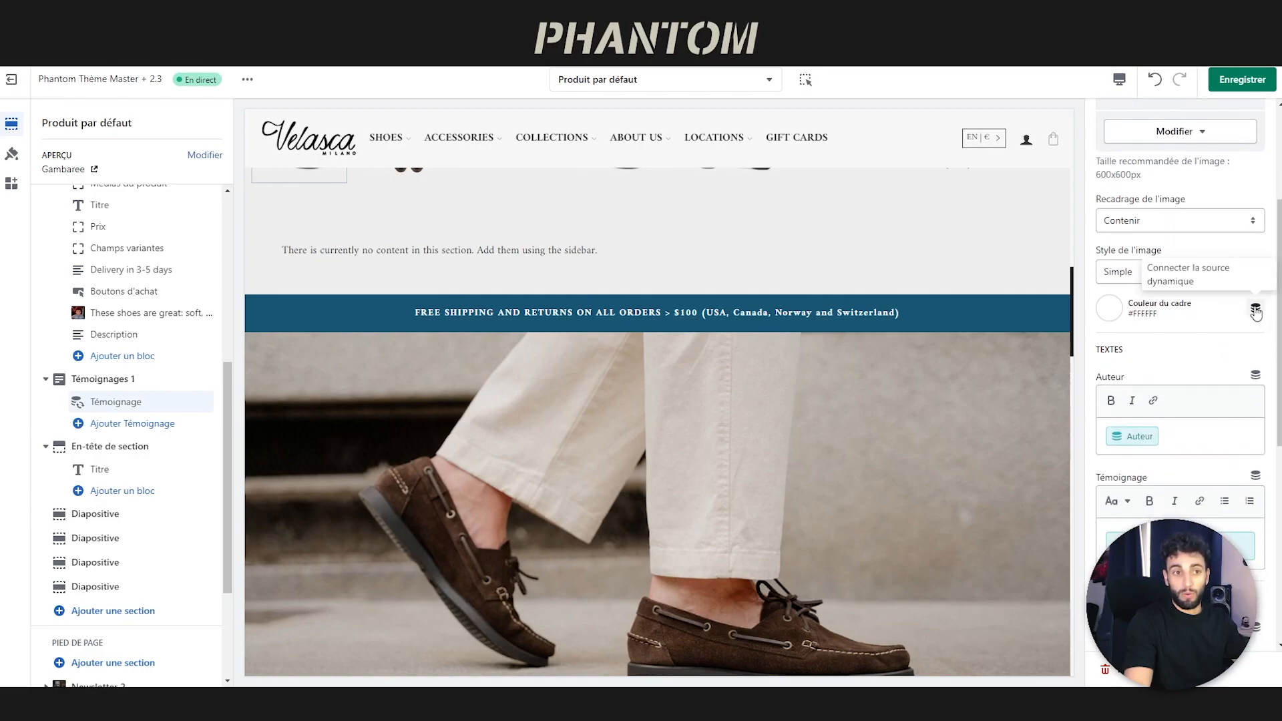
scroll(1253, 307, down, 2)
scroll(1247, 307, down, 2)
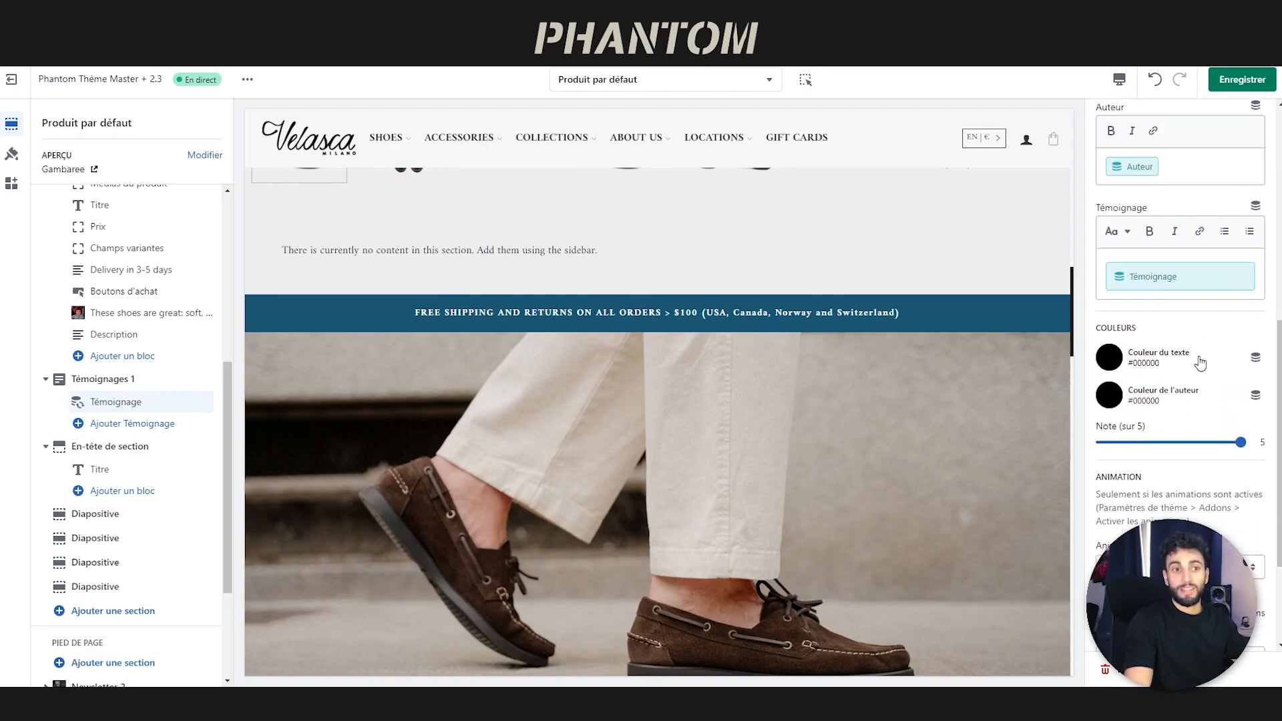
scroll(1232, 381, down, 2)
scroll(1228, 386, up, 4)
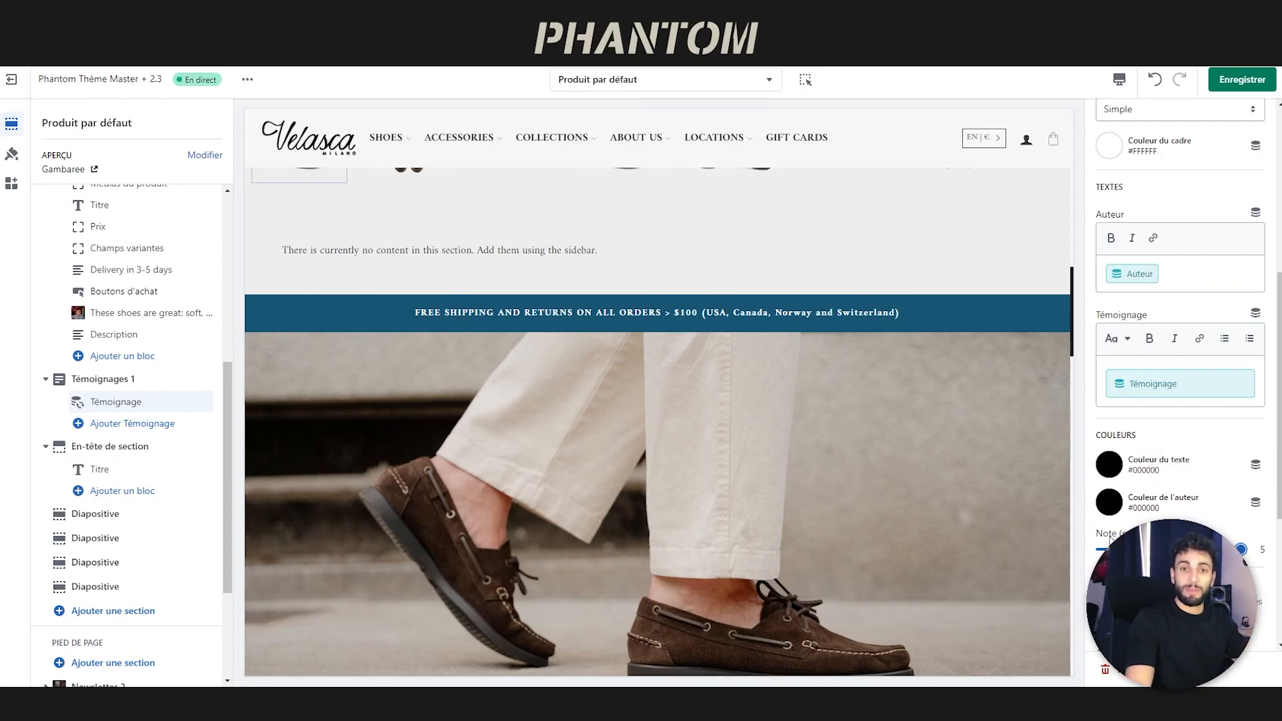
scroll(1179, 227, up, 5)
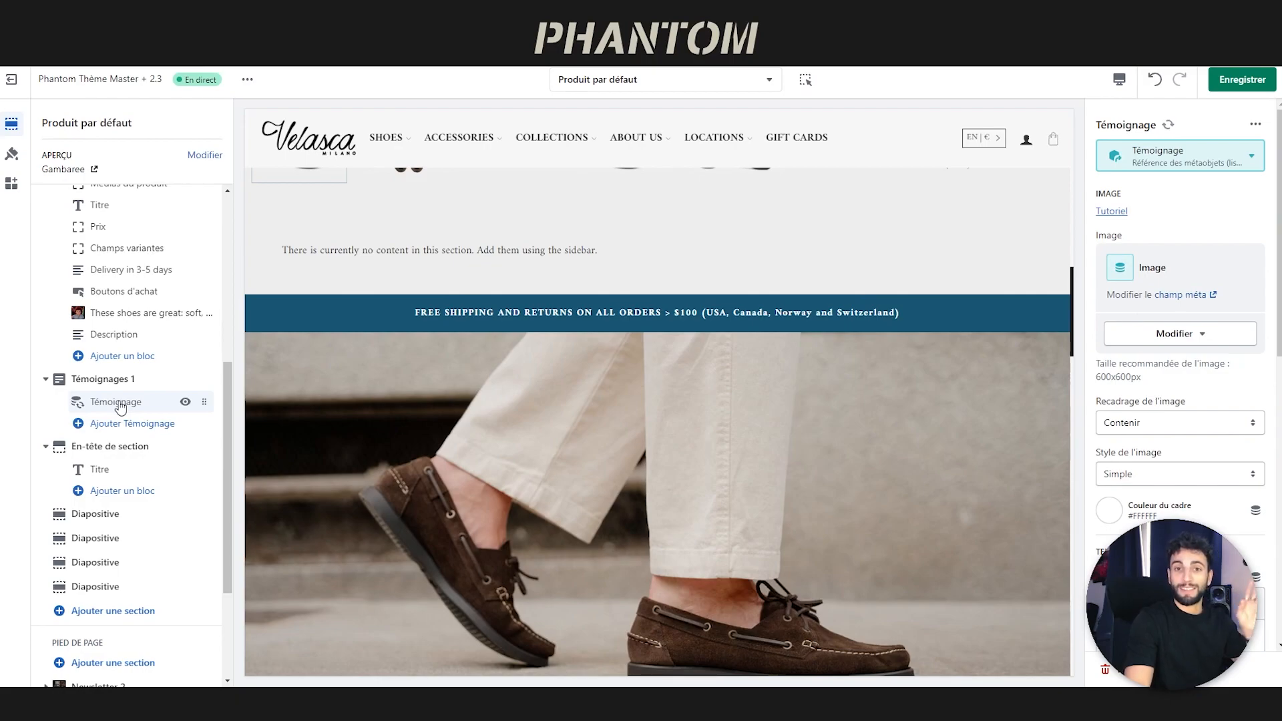
- Save the product template and open the previewed Gambaree product in the admin
key(ctrl+s)
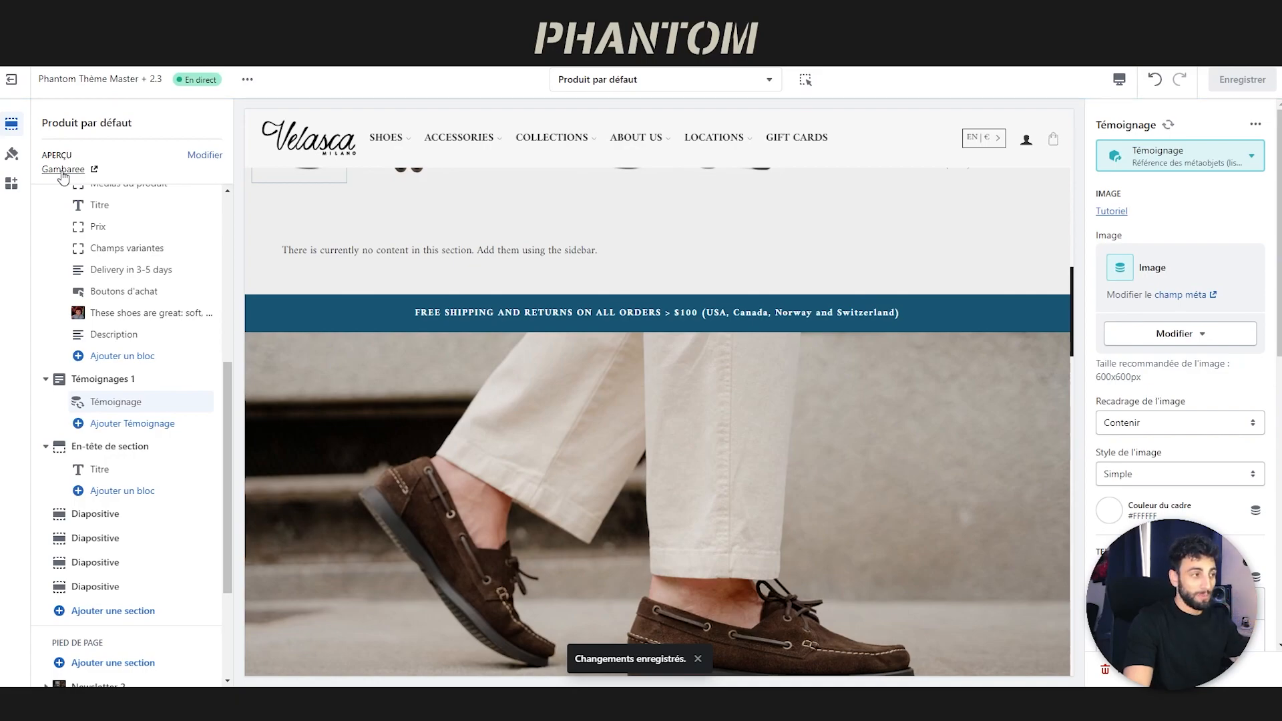
click(64, 171)
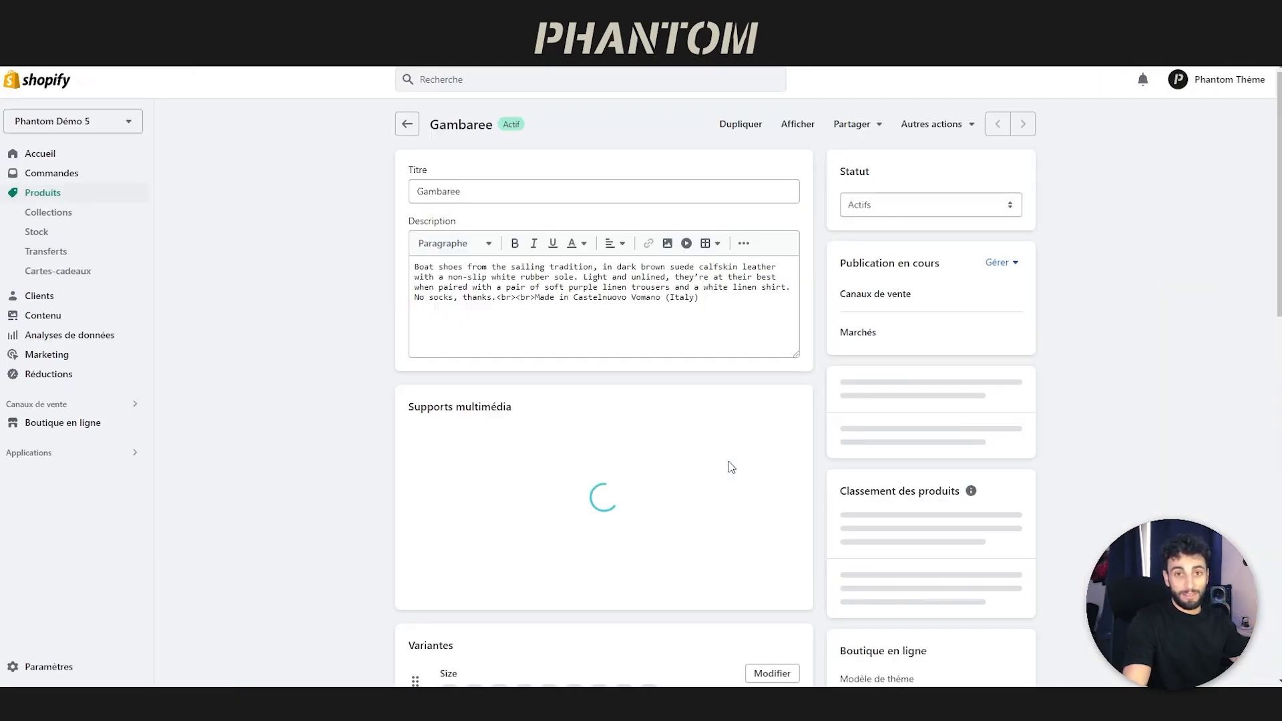
- Assign all three testimonial entries to the Gambaree product's Témoignage metafield and save the product
scroll(391, 409, down, 20)
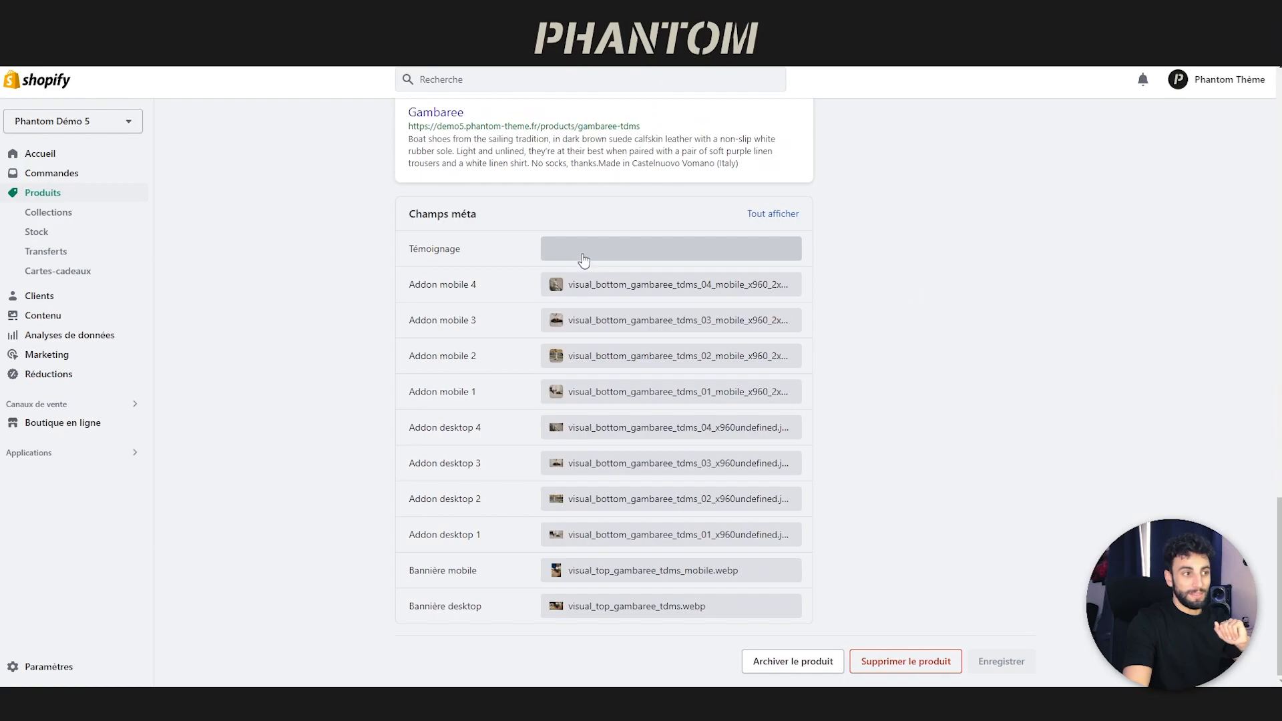
click(583, 259)
click(583, 259)
click(556, 330)
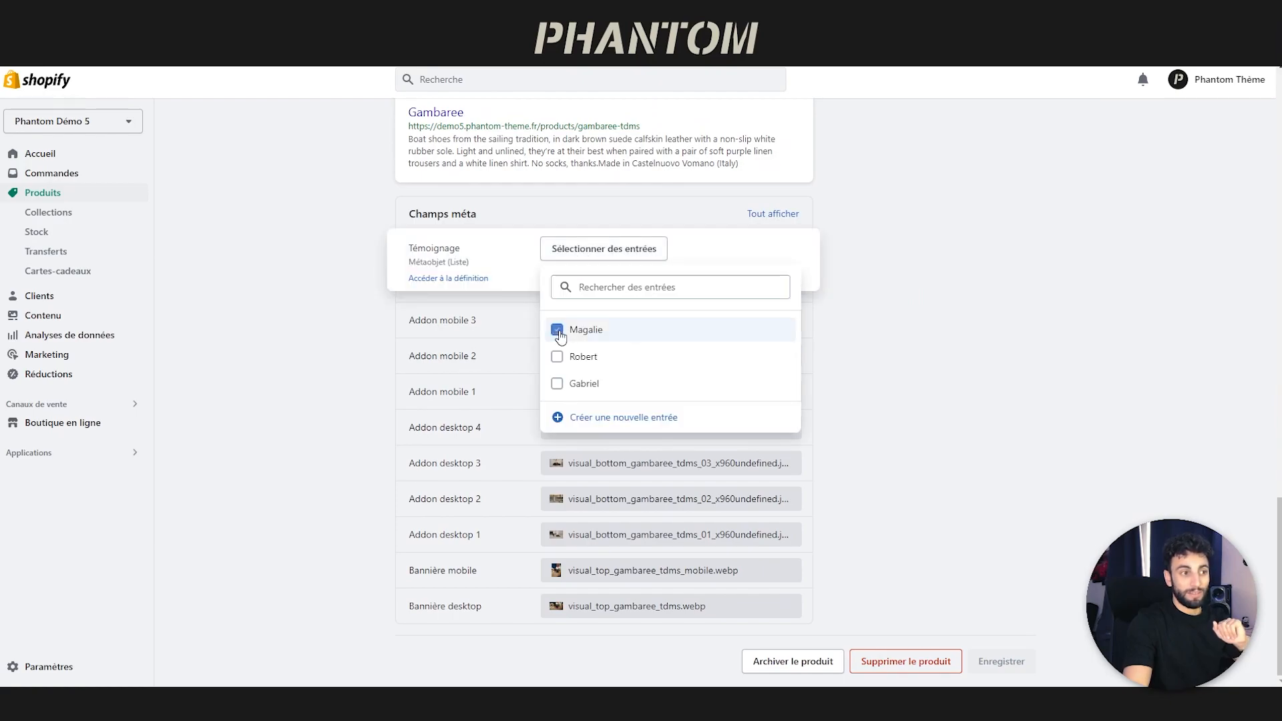
click(558, 356)
click(586, 390)
click(1001, 661)
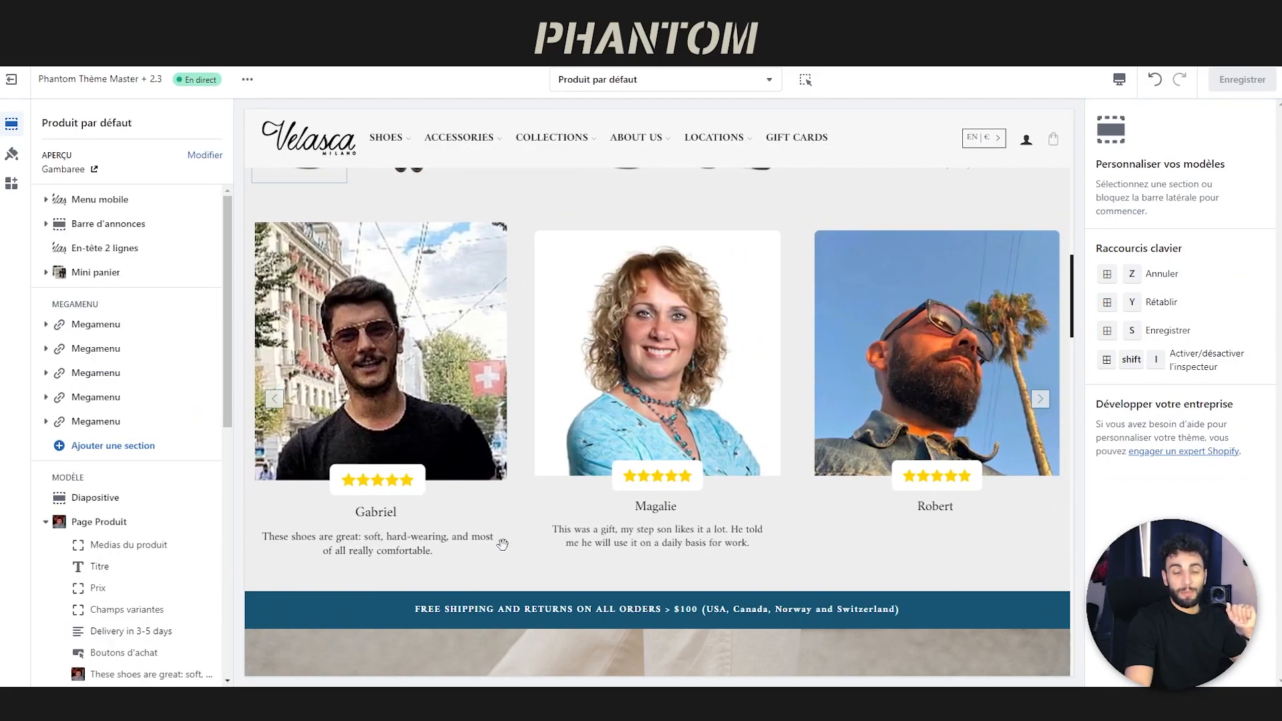
- Switch the theme editor to the default collection template, Collection par défaut
click(605, 79)
click(607, 217)
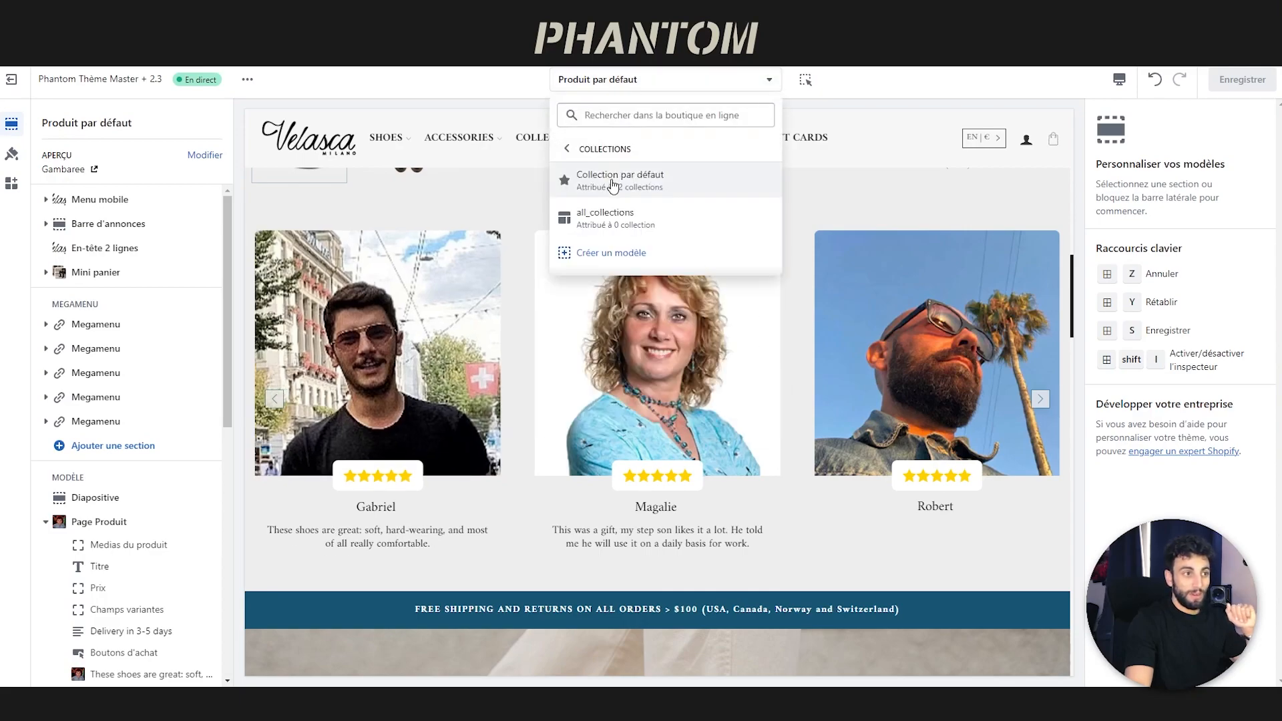
click(610, 179)
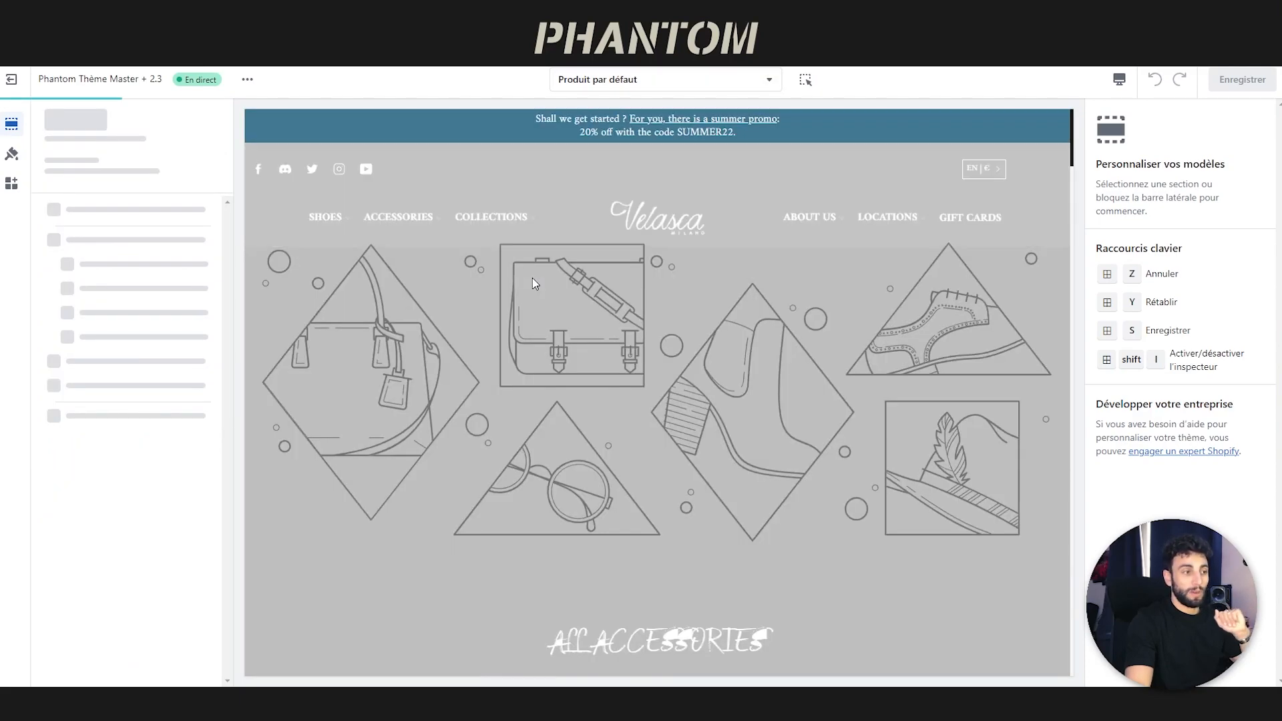
- Set the collection template's preview to ALL SHOES and add a Témoignages section to the template
click(203, 155)
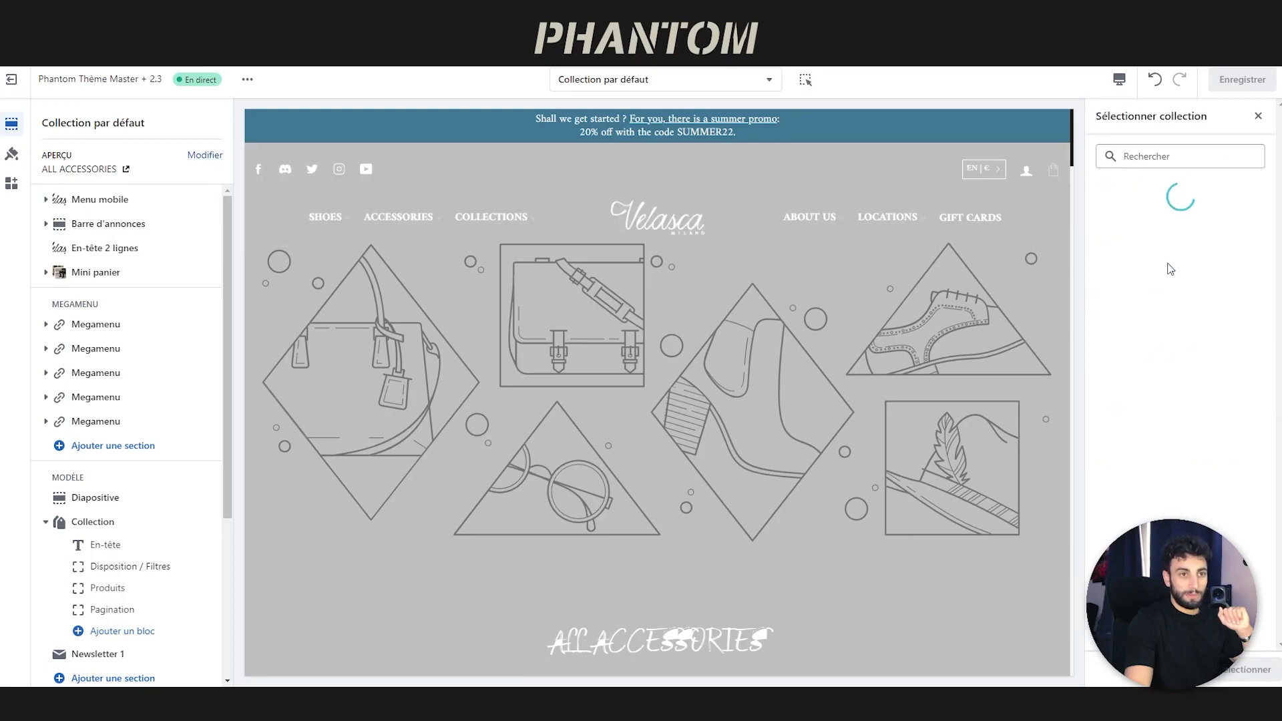
click(1153, 227)
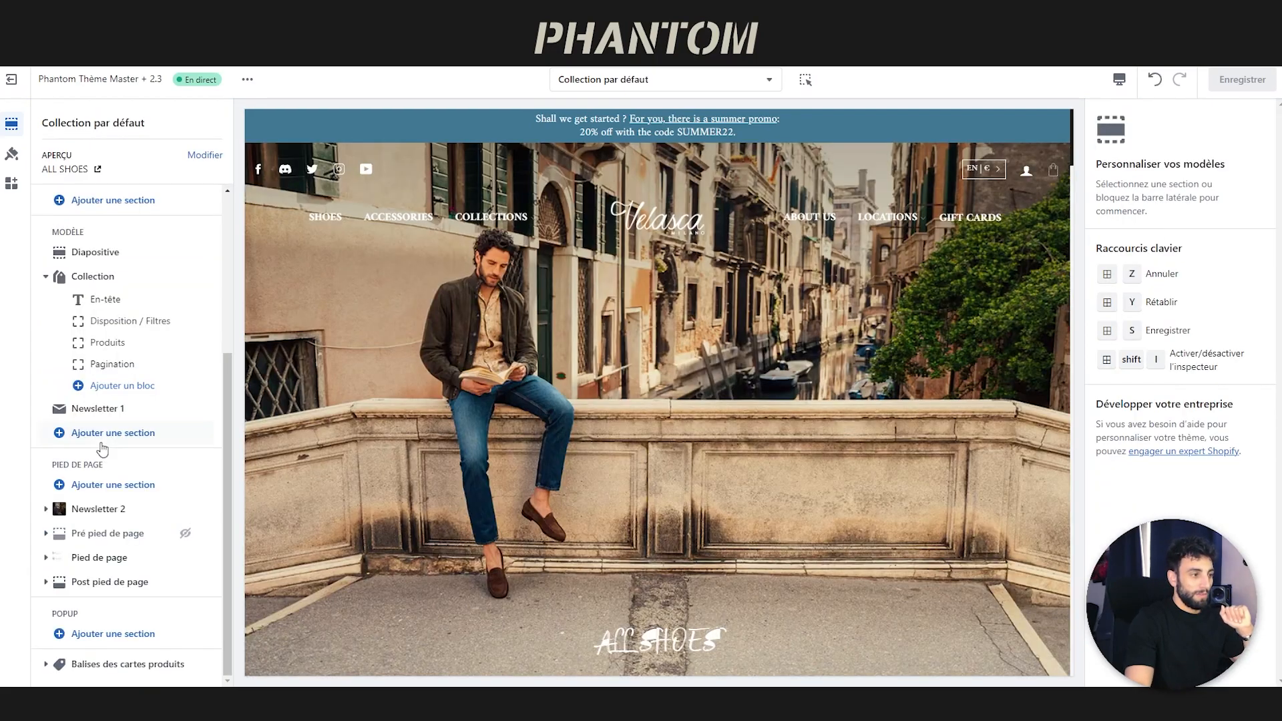
click(87, 434)
text(témoignage)
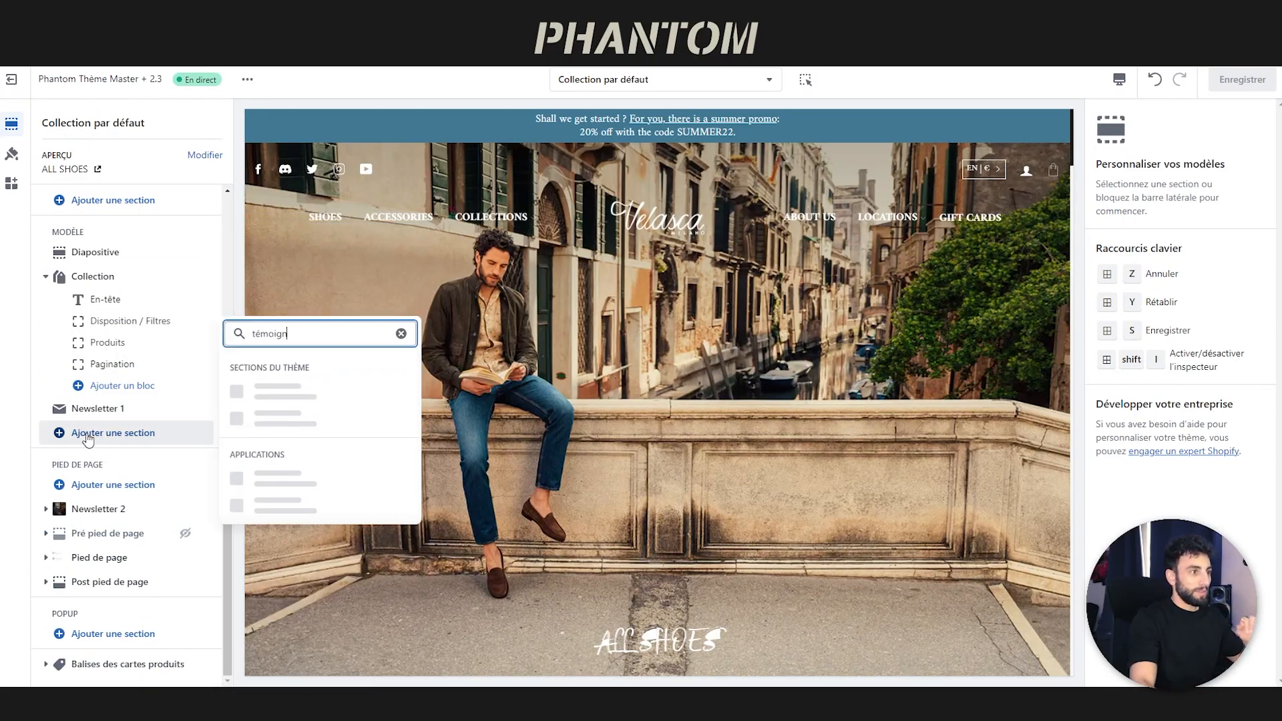
click(287, 500)
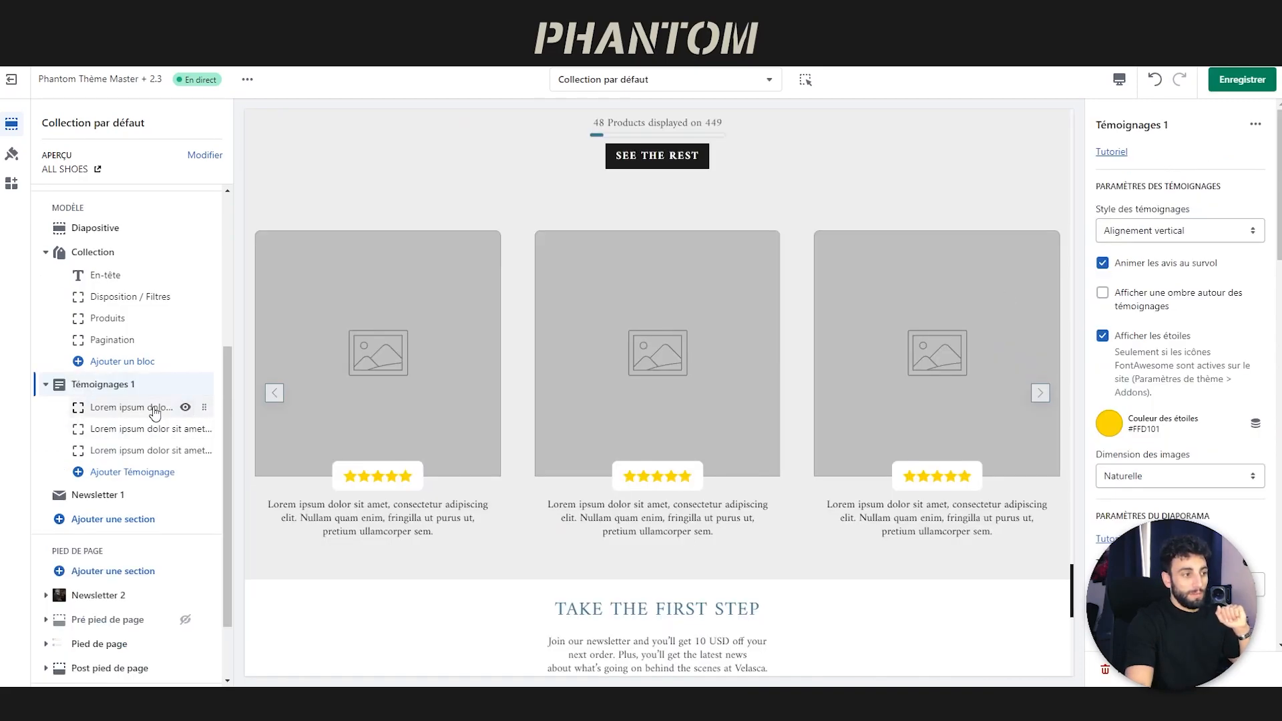
click(177, 407)
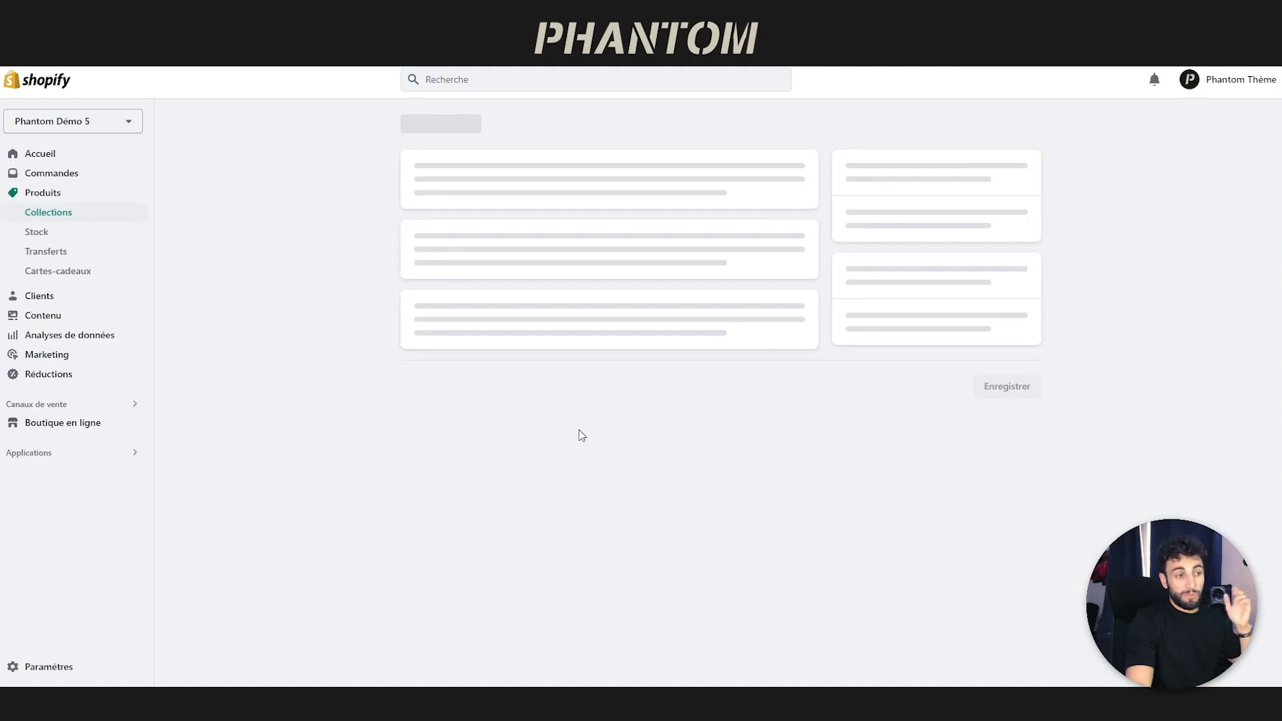
- Assign all three testimonial entries to the ALL SHOES collection's Témoignage metafield and save the collection
scroll(300, 432, down, 13)
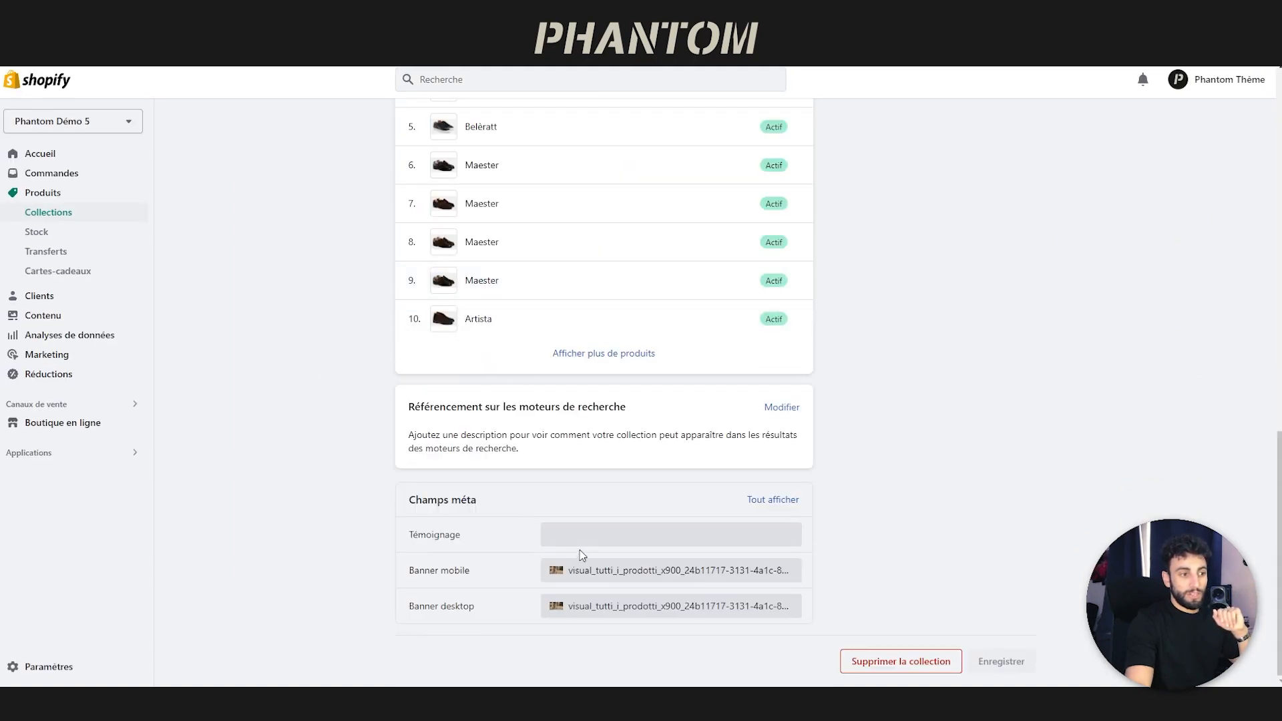
click(598, 539)
click(601, 534)
click(578, 415)
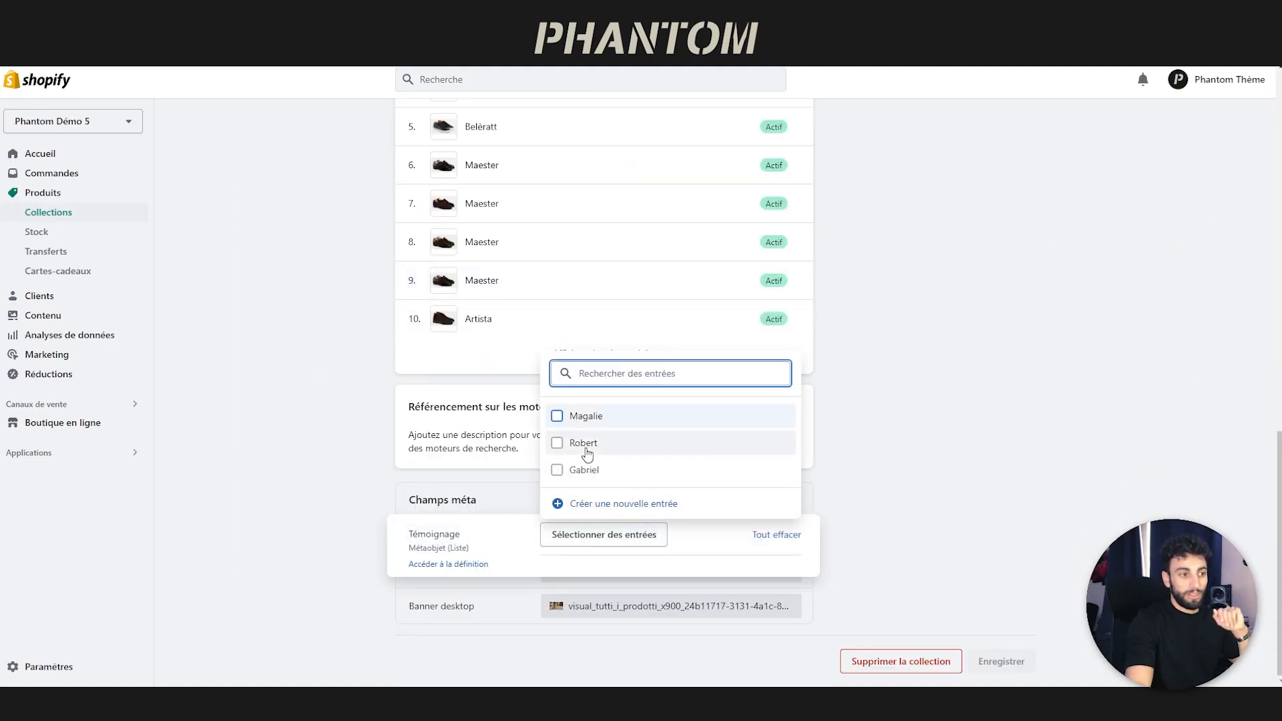
click(581, 443)
click(584, 469)
click(975, 668)
click(977, 669)
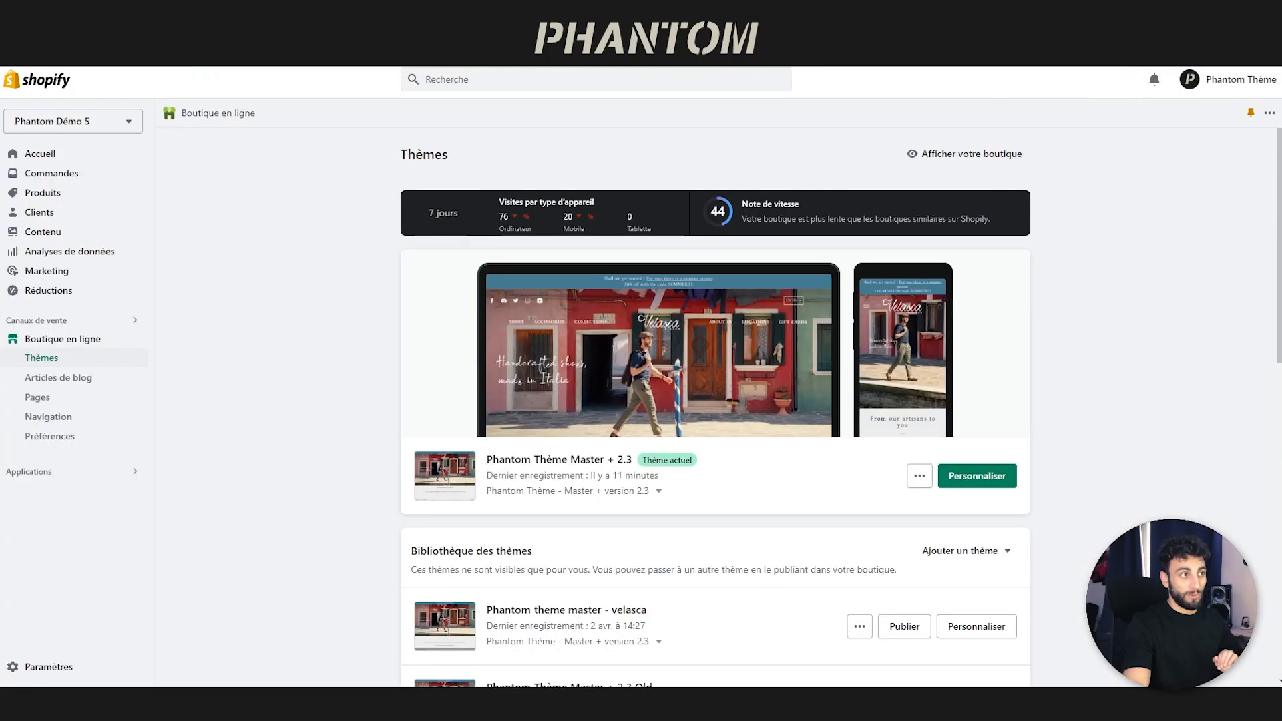
- Open the store's metaobject entries and look over the listed testimonial entries
click(50, 235)
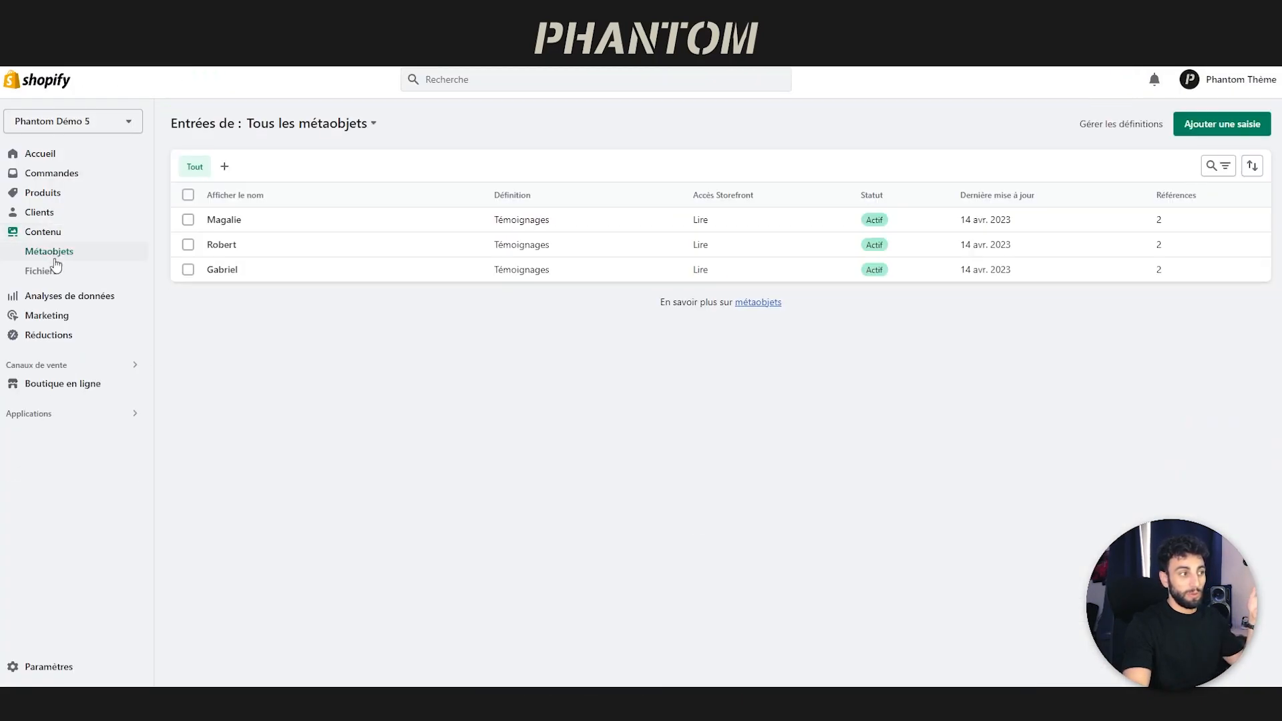
drag(241, 325, 212, 221)
click(272, 338)
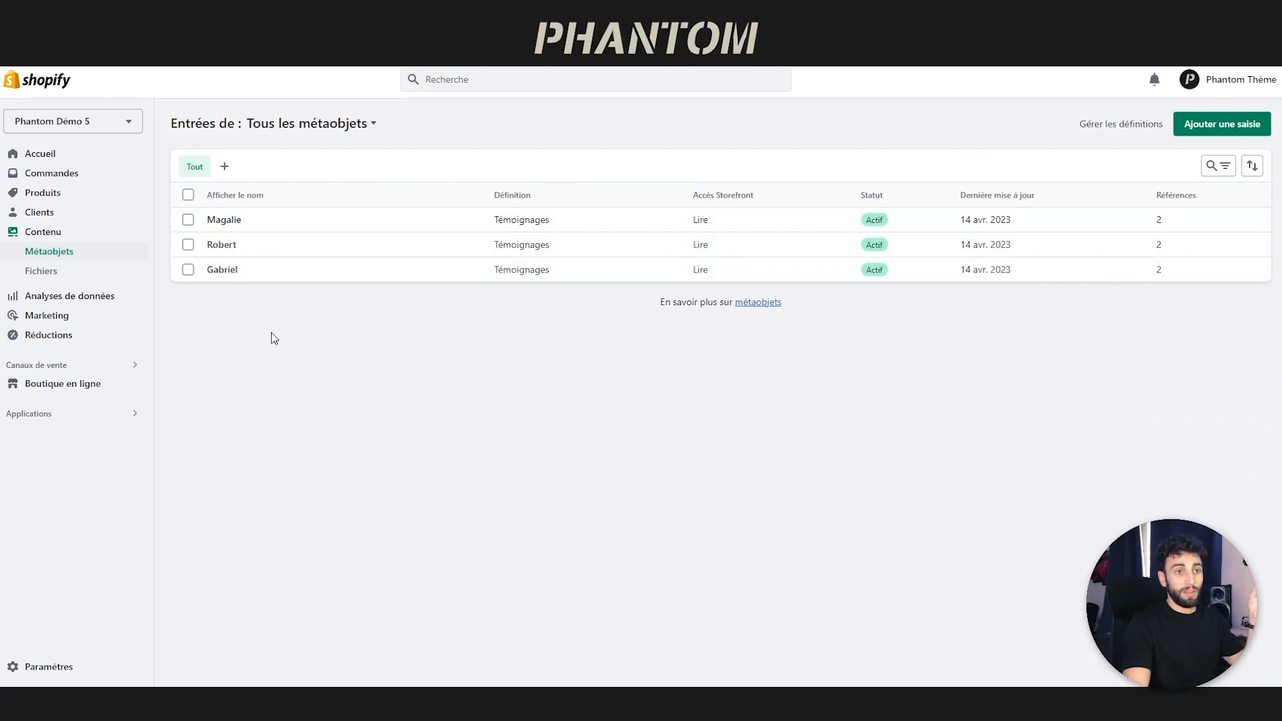
click(187, 196)
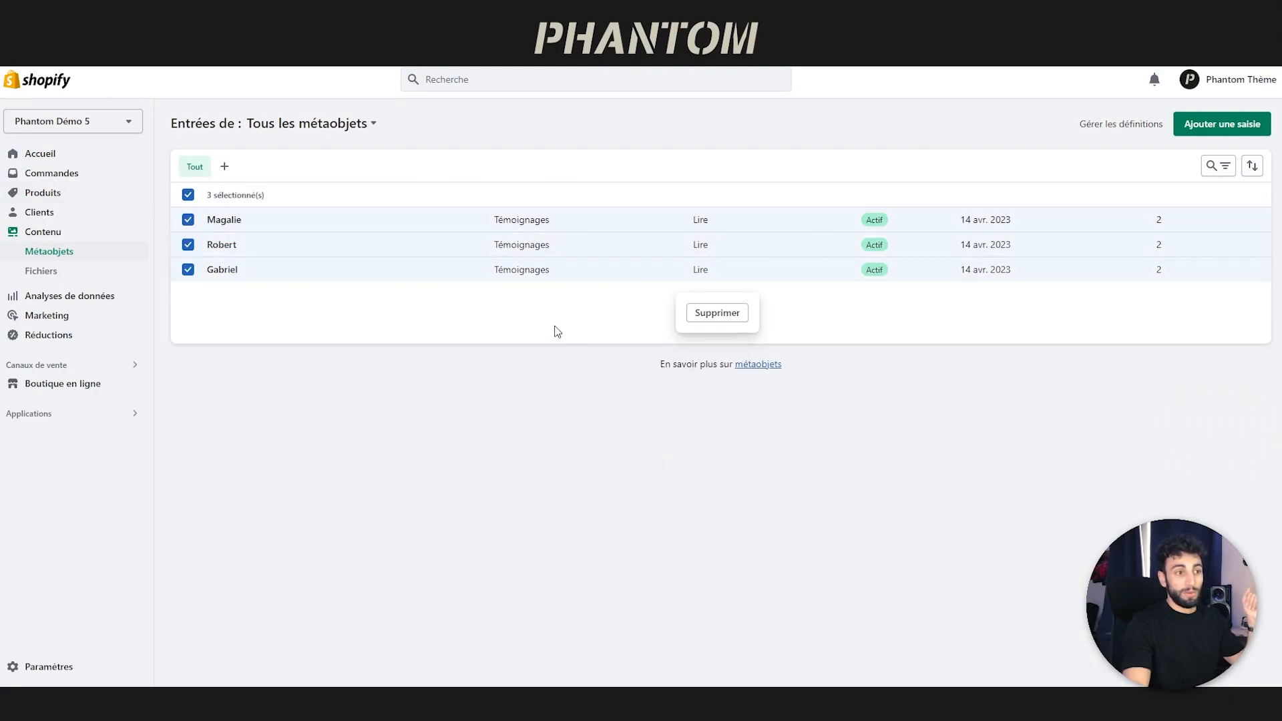
click(187, 196)
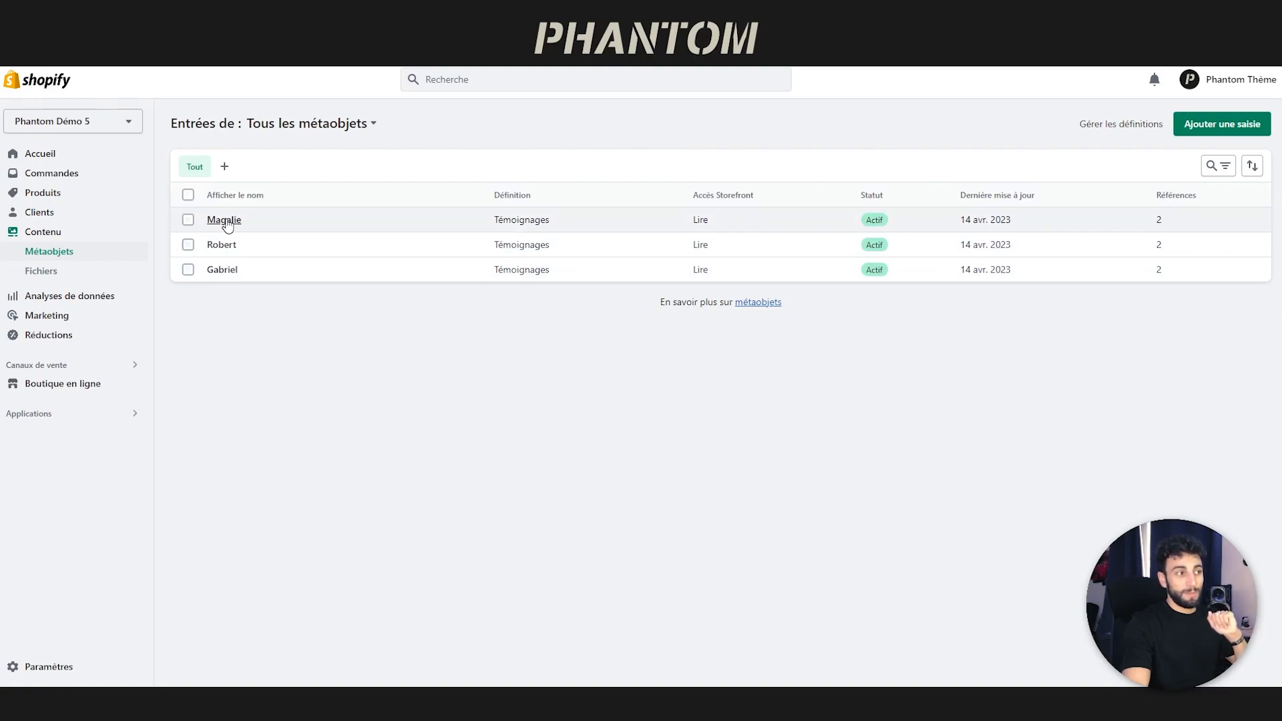
- Append an "e" to the author name in the first testimonial entry and save the entry
click(224, 219)
click(464, 249)
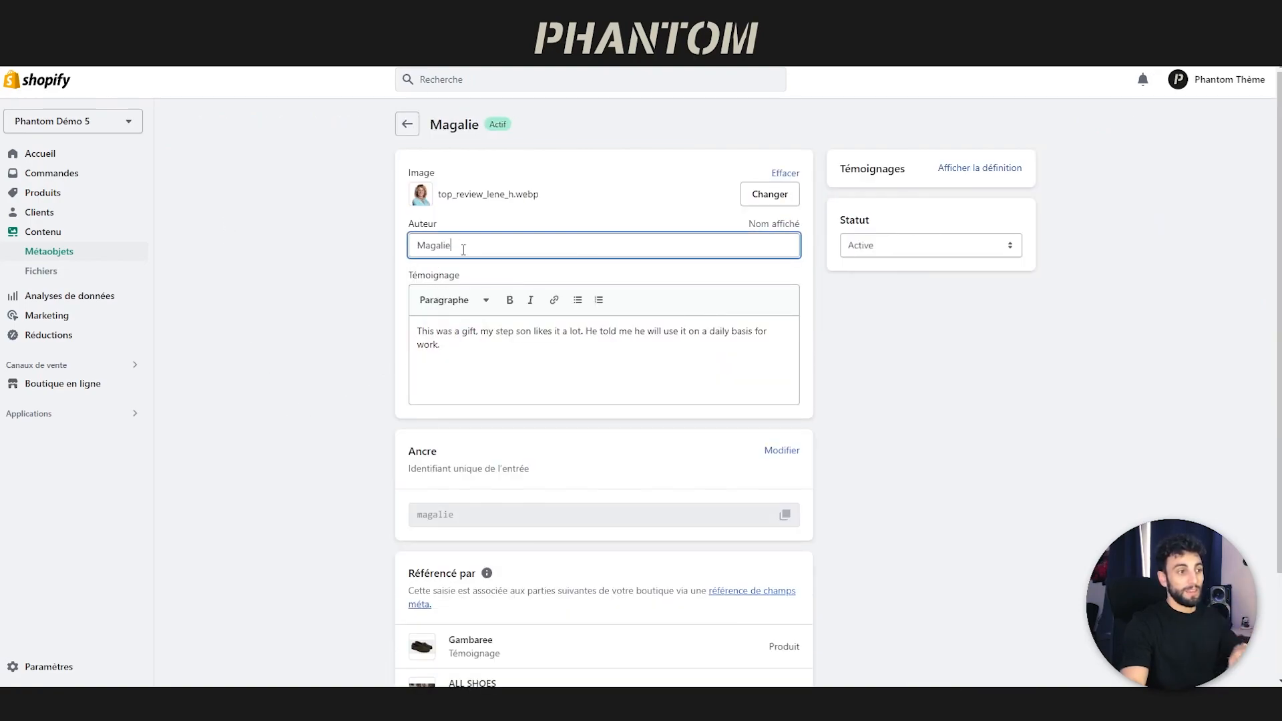
text(e)
click(968, 88)
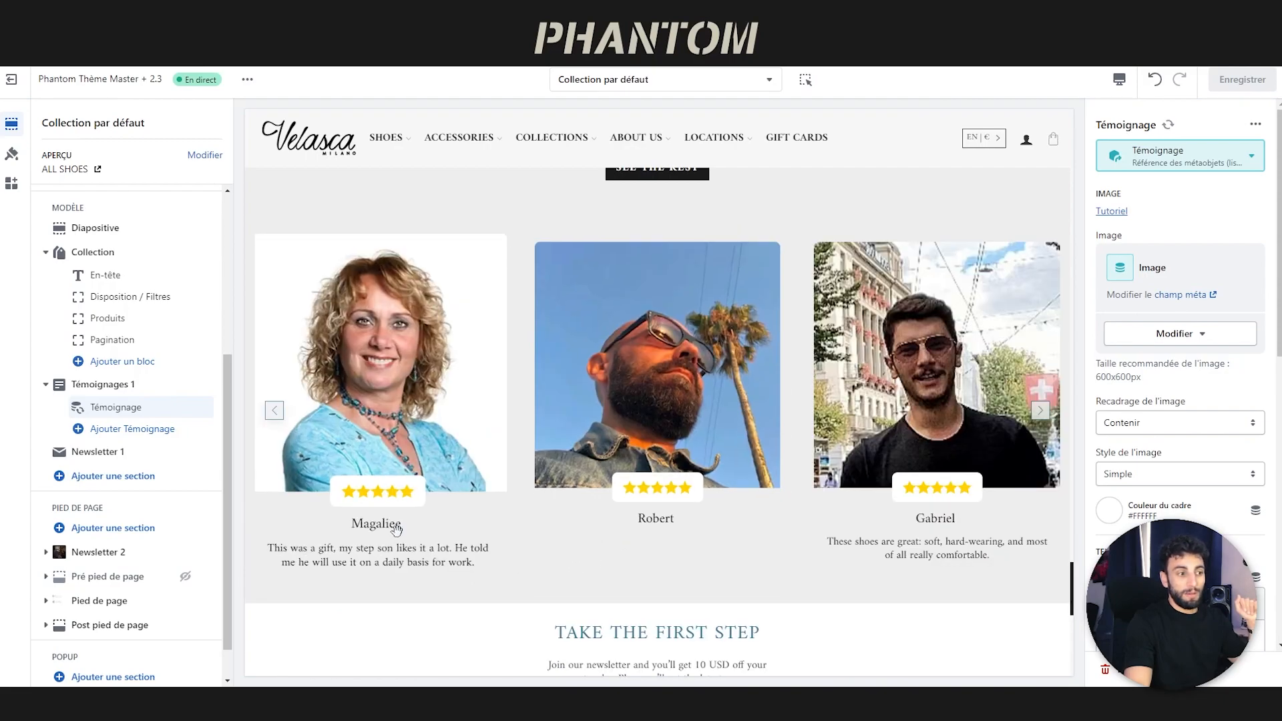
- Switch the theme editor to the default product template and check the edited author name in the Gambaree preview's testimonials
click(661, 79)
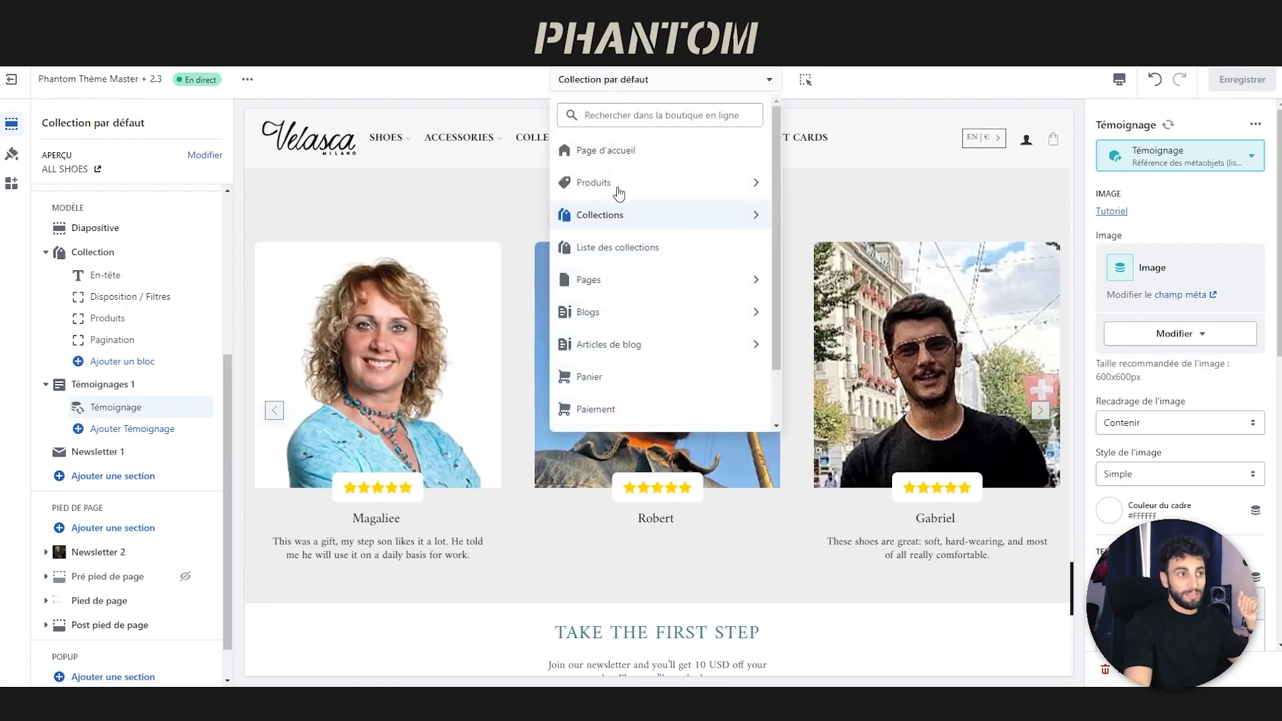
click(604, 182)
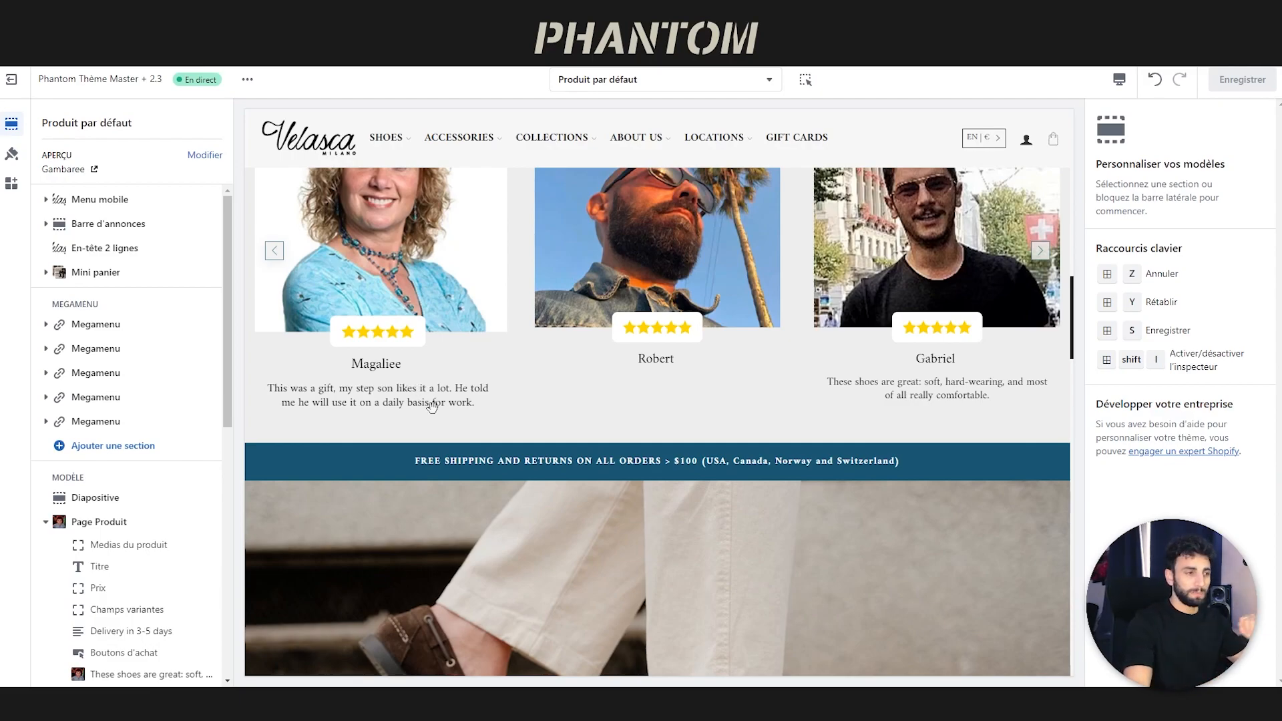
scroll(493, 462, up, 2)
scroll(500, 464, up, 4)
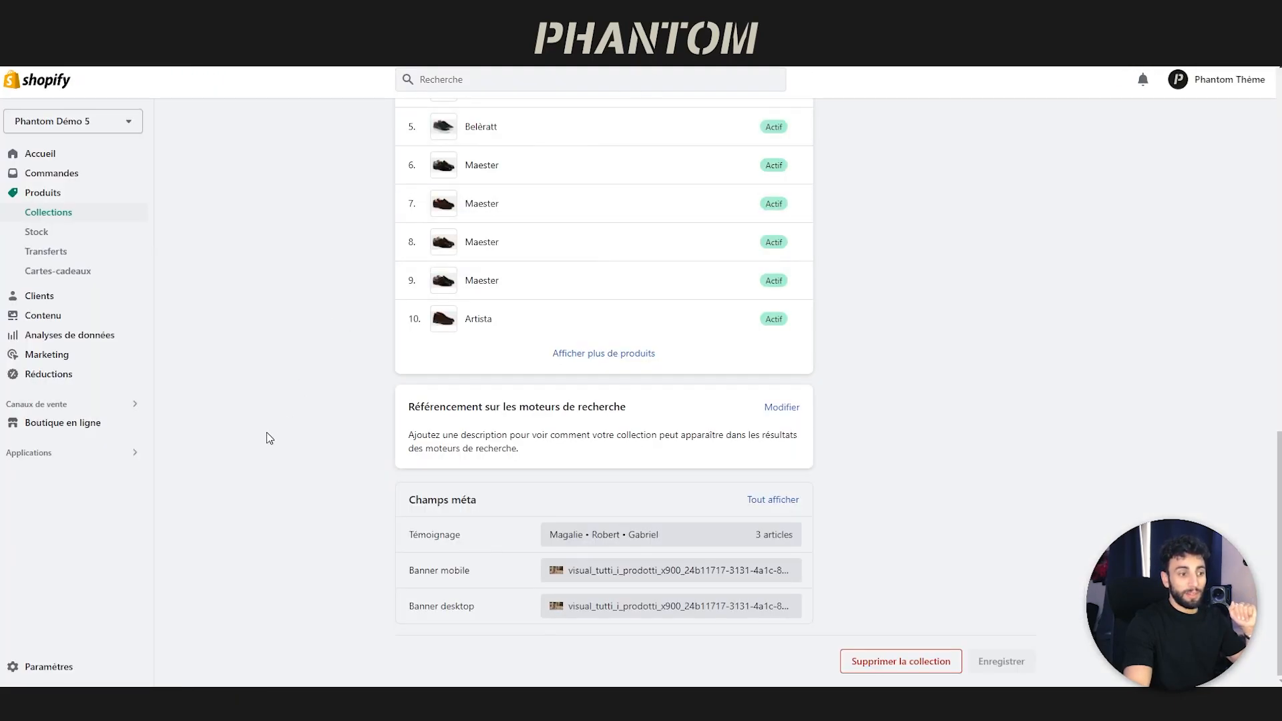
- Start a new metaobject definition in the store's custom data settings and name it "Image avec texte"
click(50, 667)
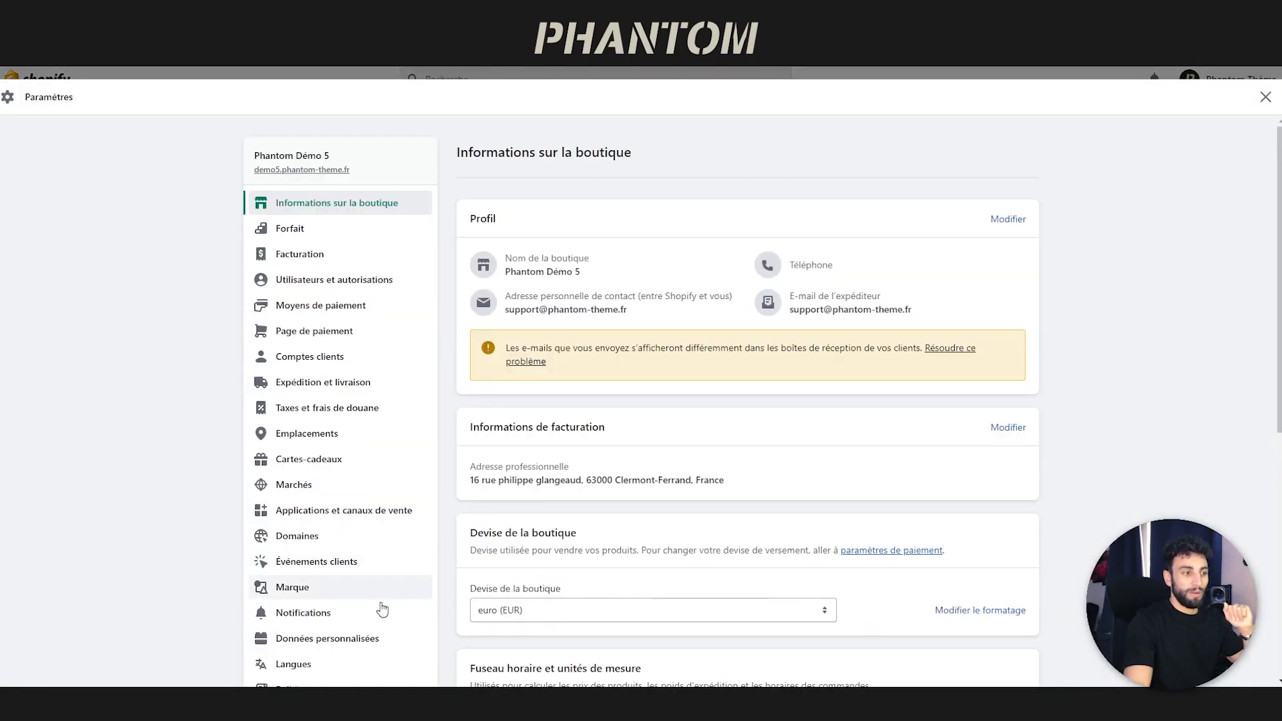
click(361, 638)
scroll(734, 481, down, 3)
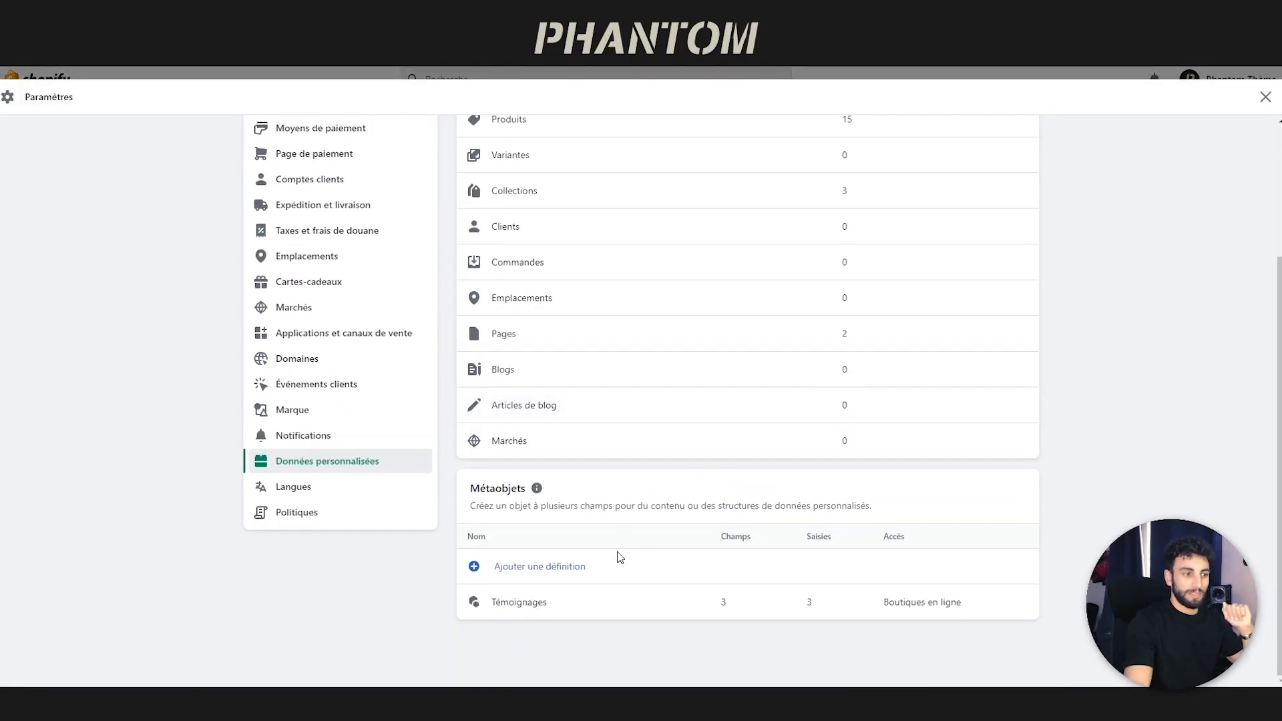
click(514, 580)
click(506, 267)
text(Image avec terxte)
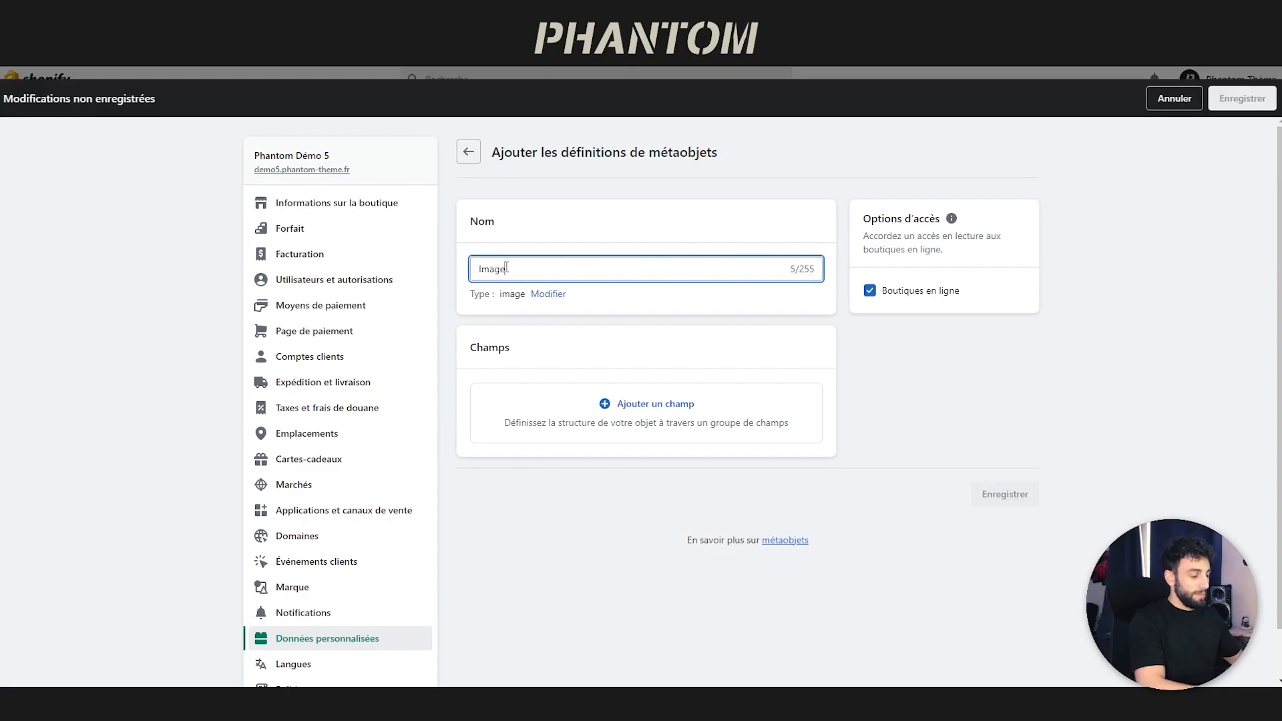
key(BackSpace)
key(BackSpace)
key(BackSpace)
key(BackSpace)
text(xte)
click(566, 335)
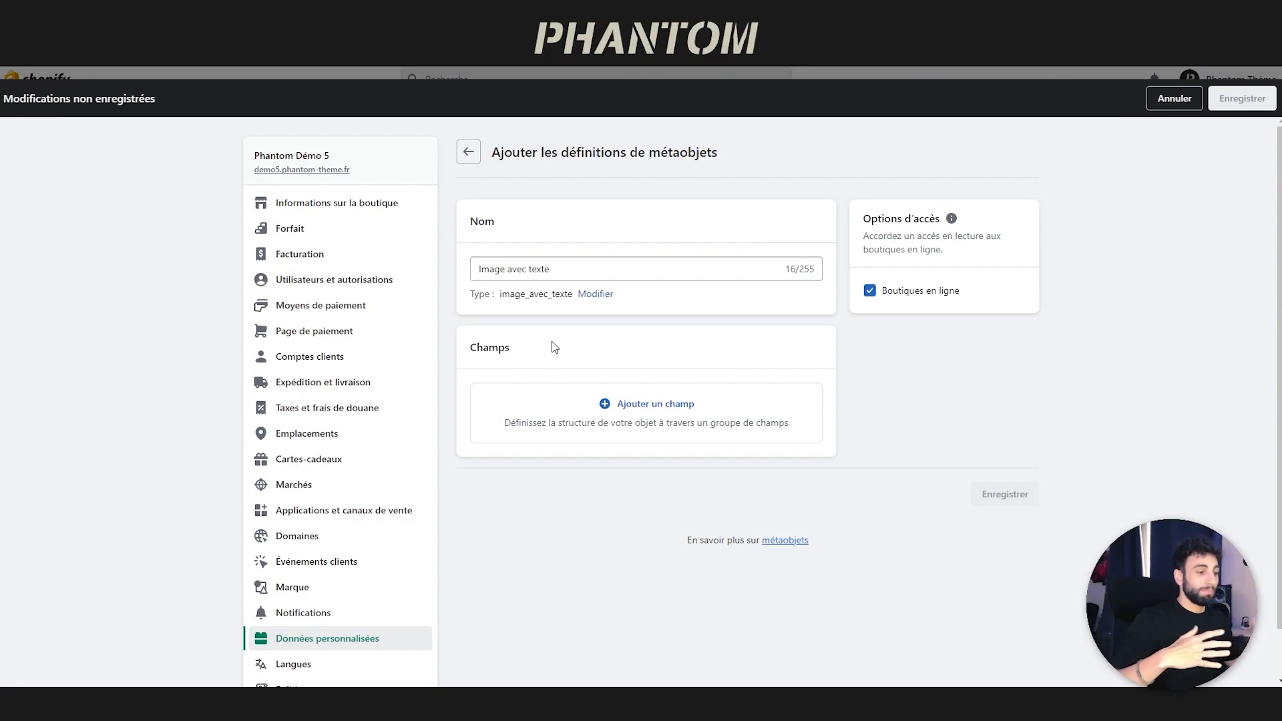
- Add a file field named "Image" to the Image avec texte definition
click(644, 406)
click(549, 279)
text(Image)
click(810, 649)
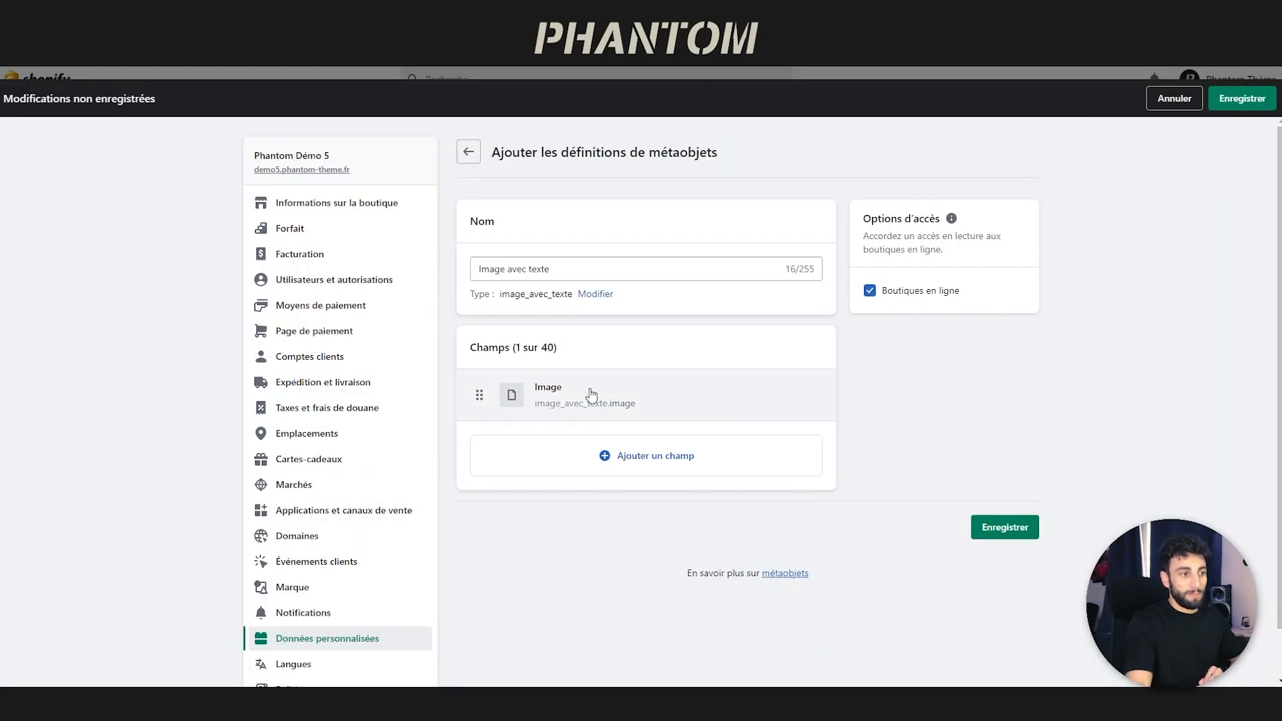
- Add a single-line text field named "Titre" to the metaobject definition, used as its display name
click(561, 461)
click(536, 148)
text(Titre)
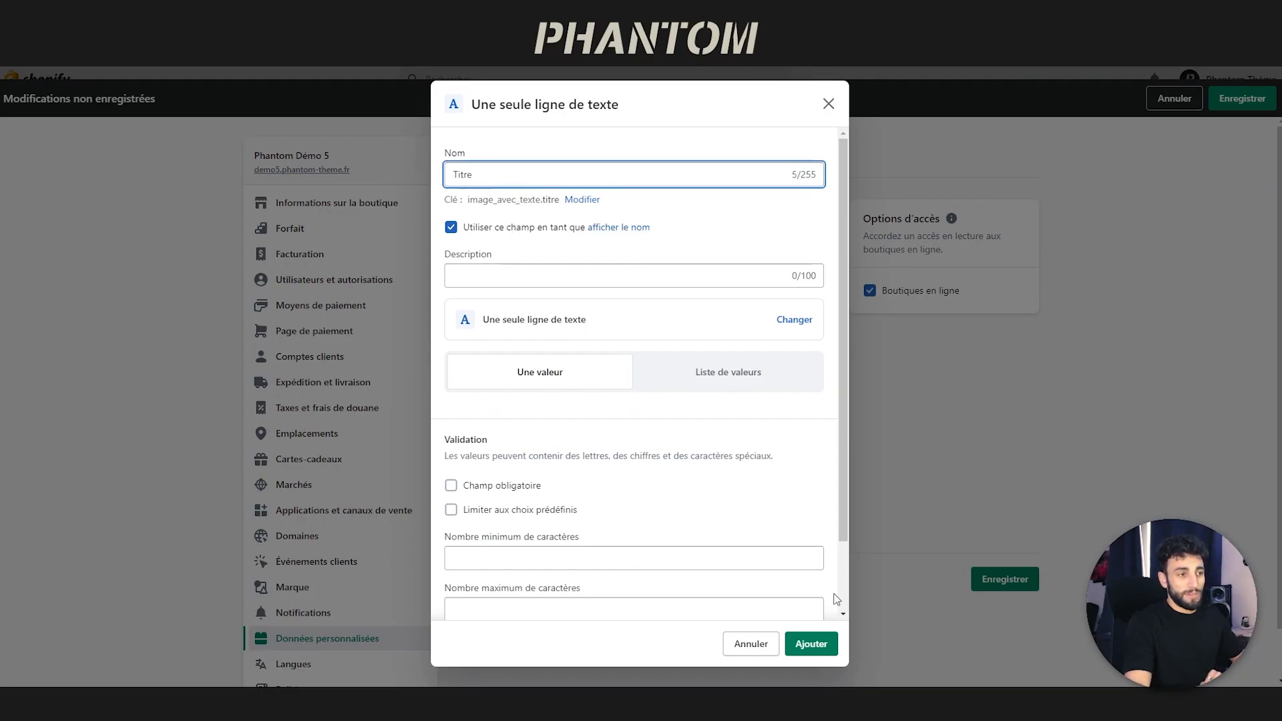
click(811, 644)
- Add a rich text field named "Texte" to the metaobject definition
click(607, 511)
scroll(606, 371, down, 8)
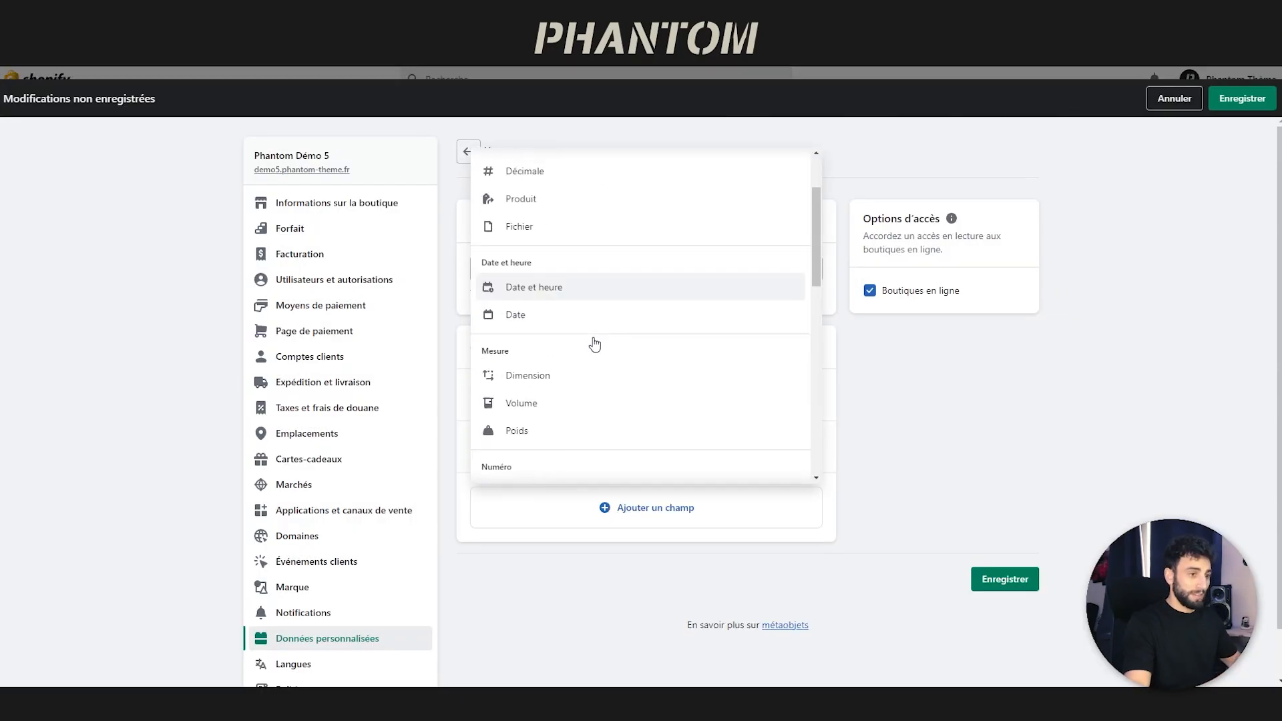
scroll(538, 347, up, 2)
click(532, 248)
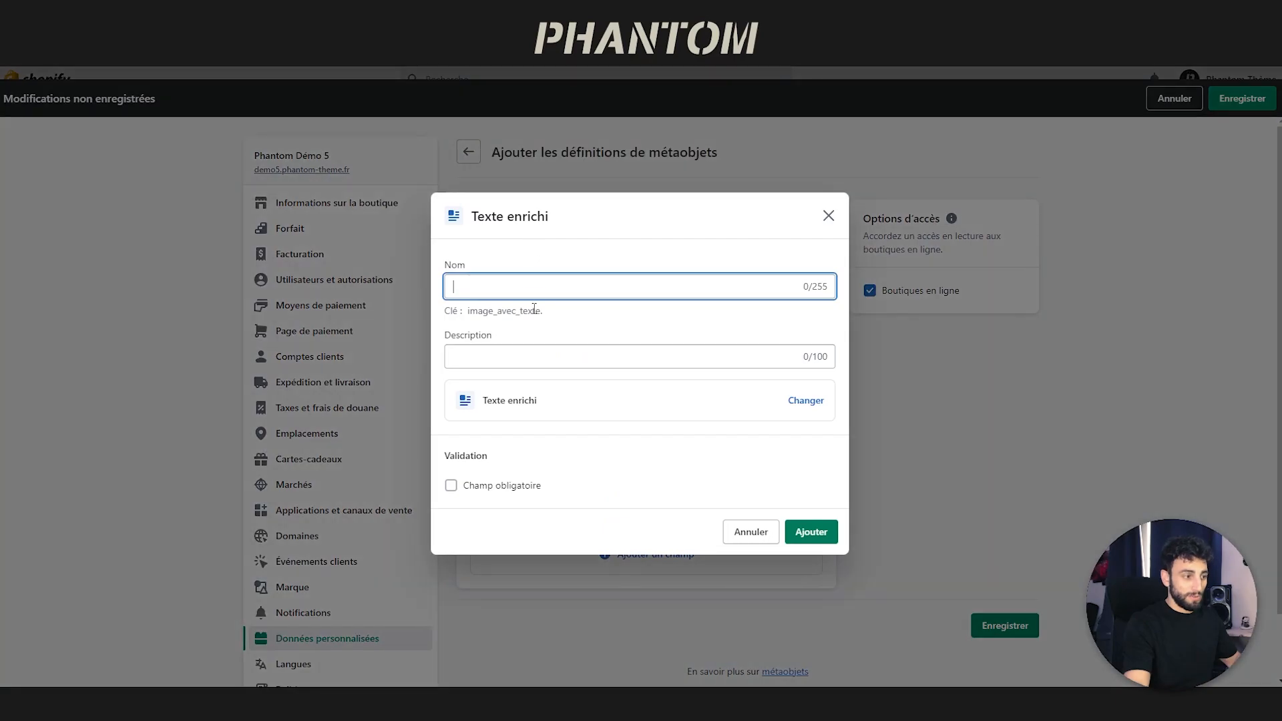
text(Texte)
click(810, 532)
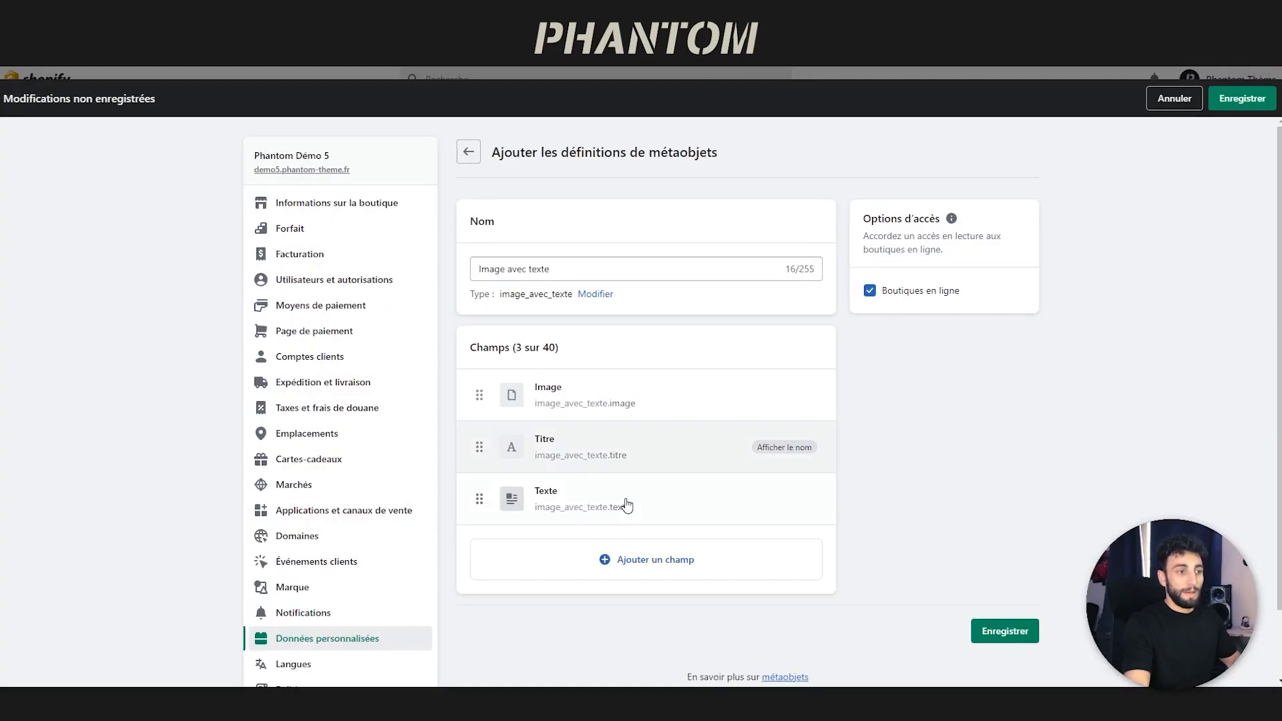
- Add a single-line text field named "Sous-titre" and move it above the Texte field
click(599, 552)
click(549, 242)
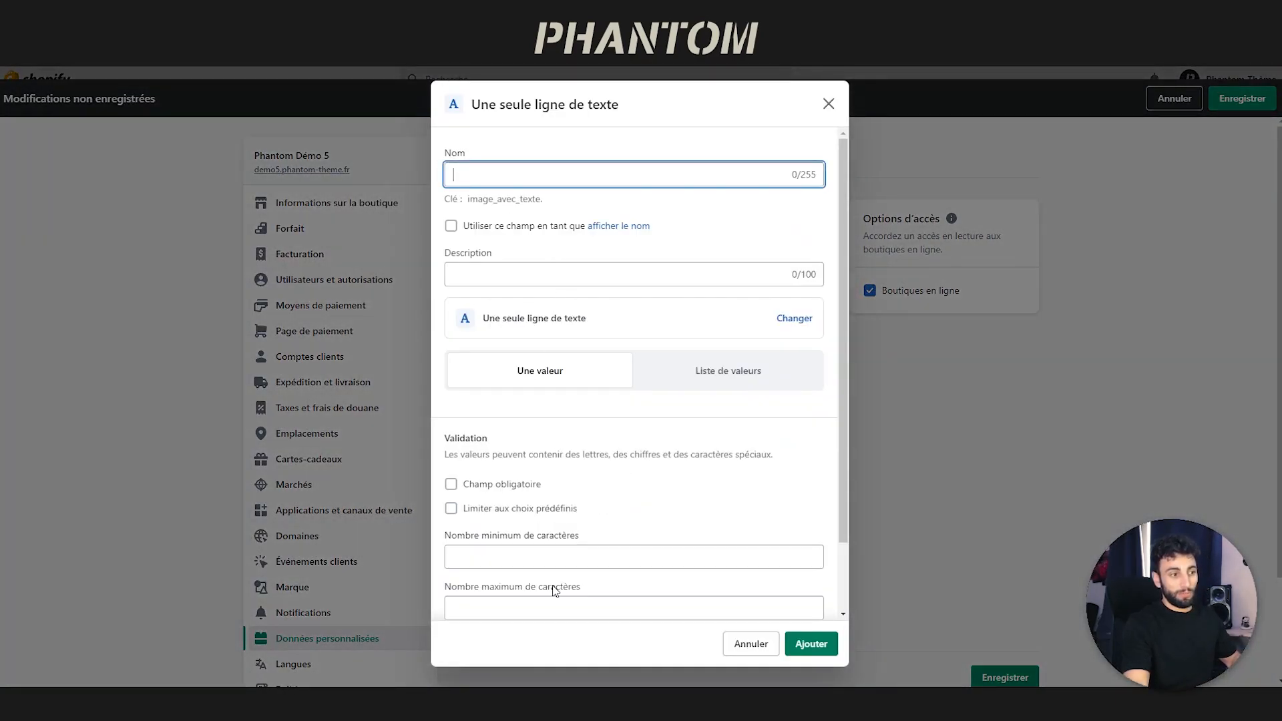
text(Sou)
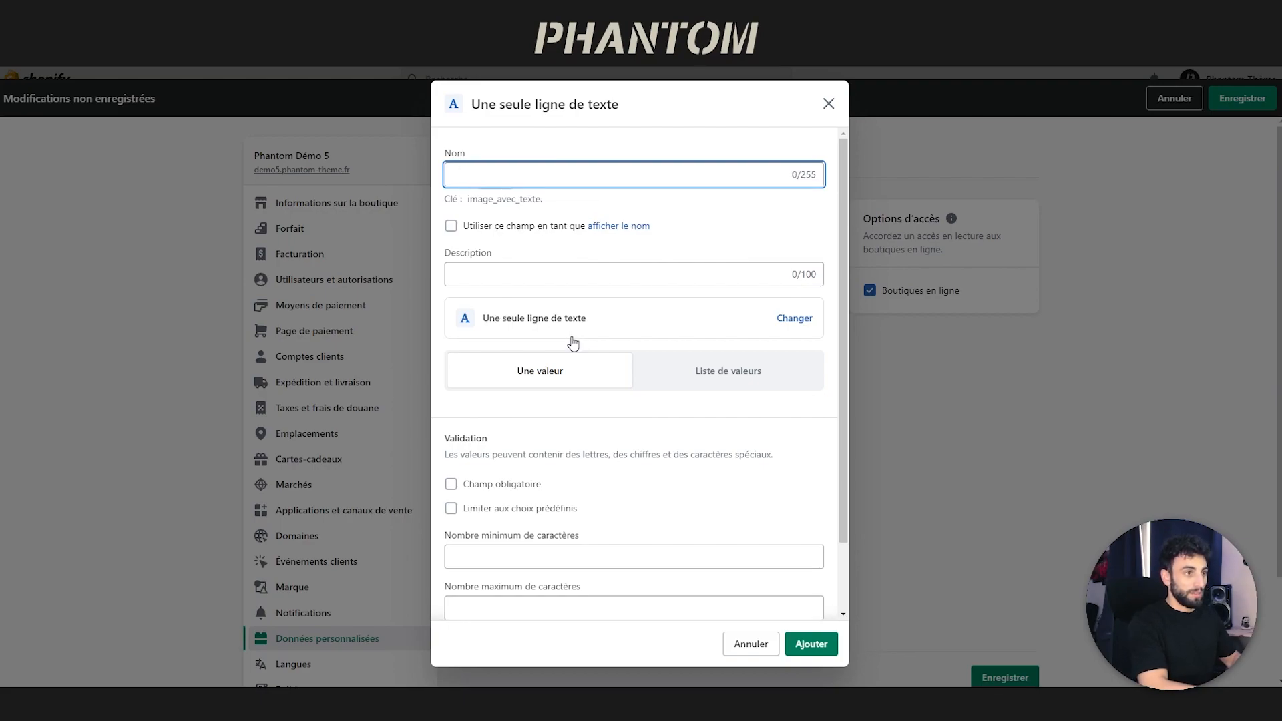
text(s-titre)
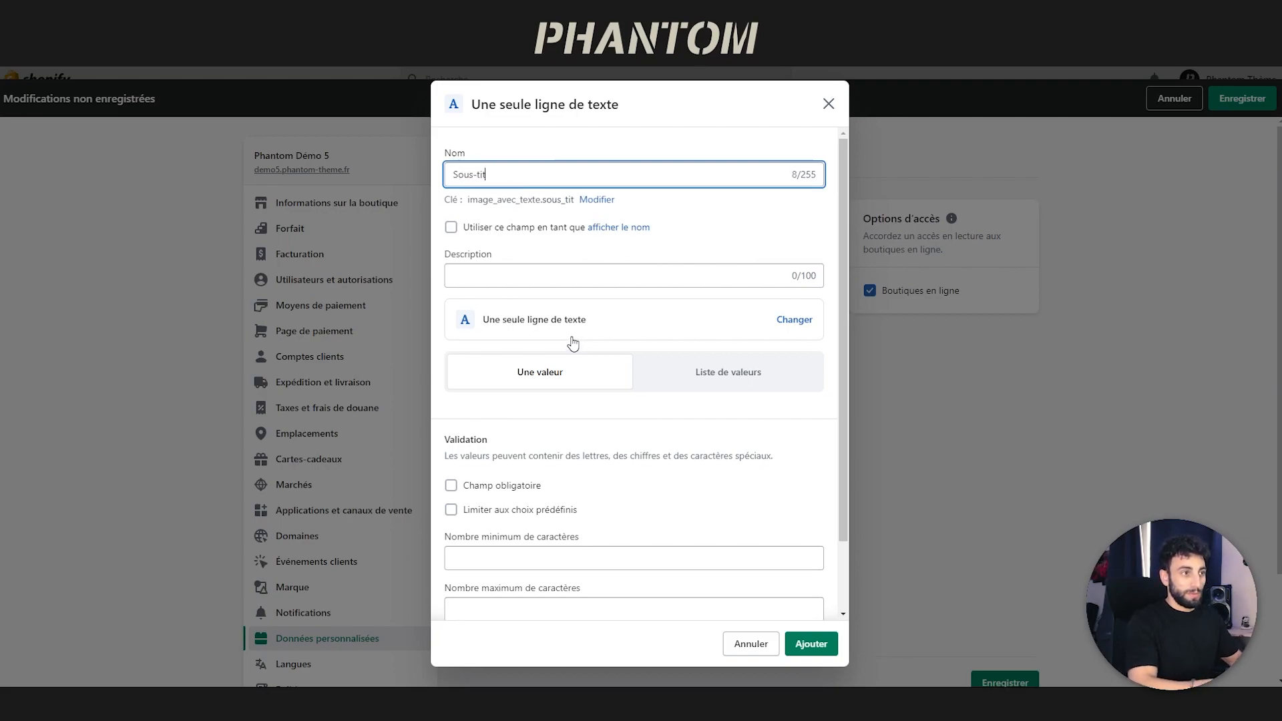
click(811, 645)
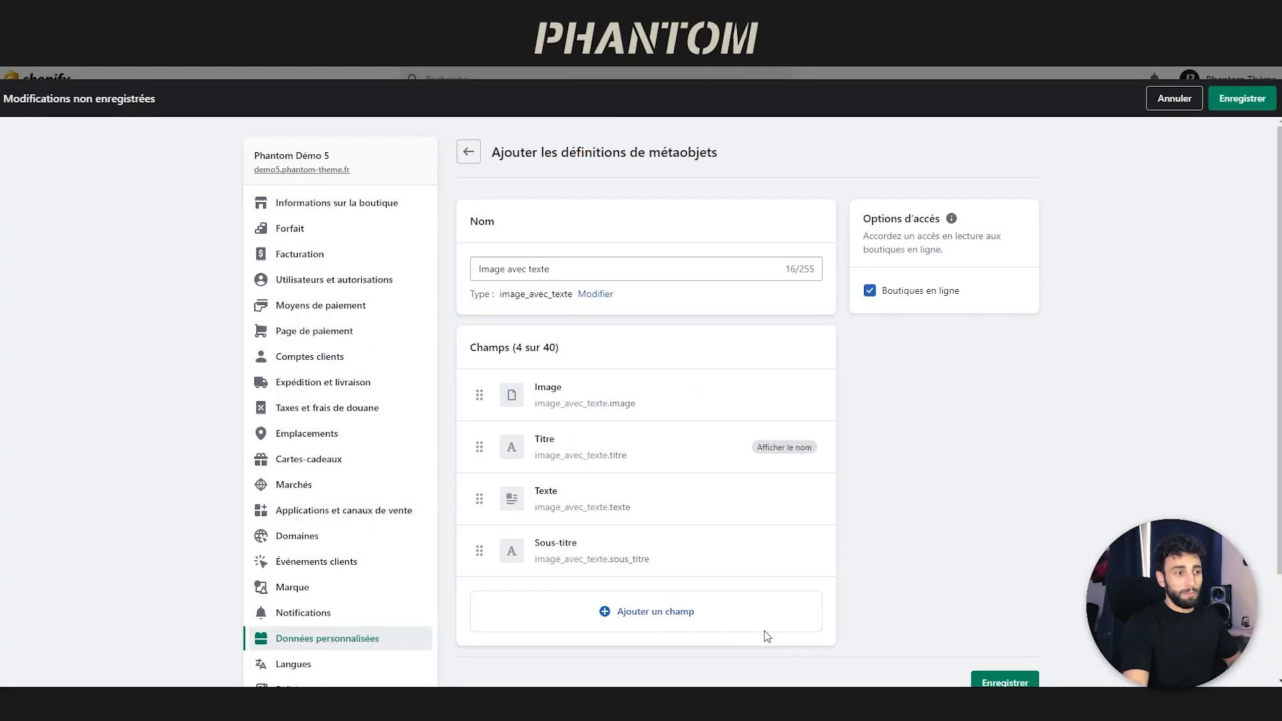
drag(479, 543, 471, 488)
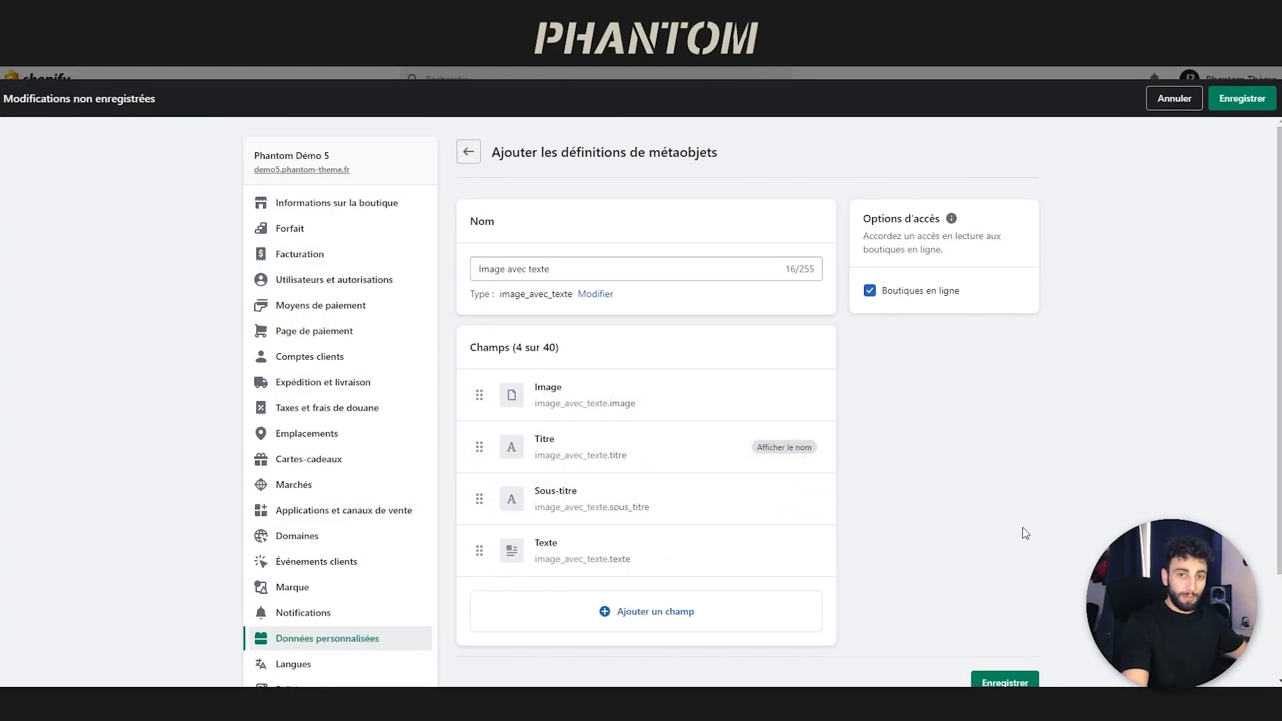
- Add a single-value colour field named "Couleur du titre" to the Image avec texte definition and save the definition
scroll(734, 558, down, 1)
click(631, 555)
scroll(594, 360, down, 4)
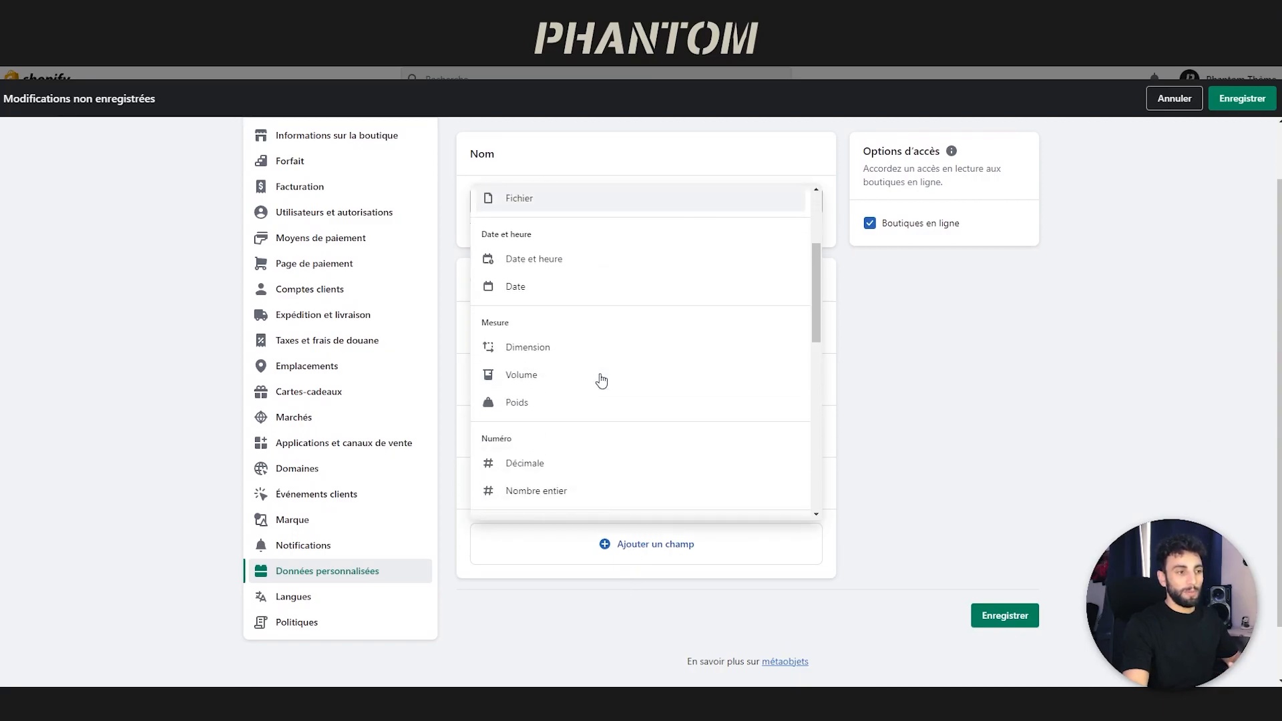
scroll(572, 311, down, 8)
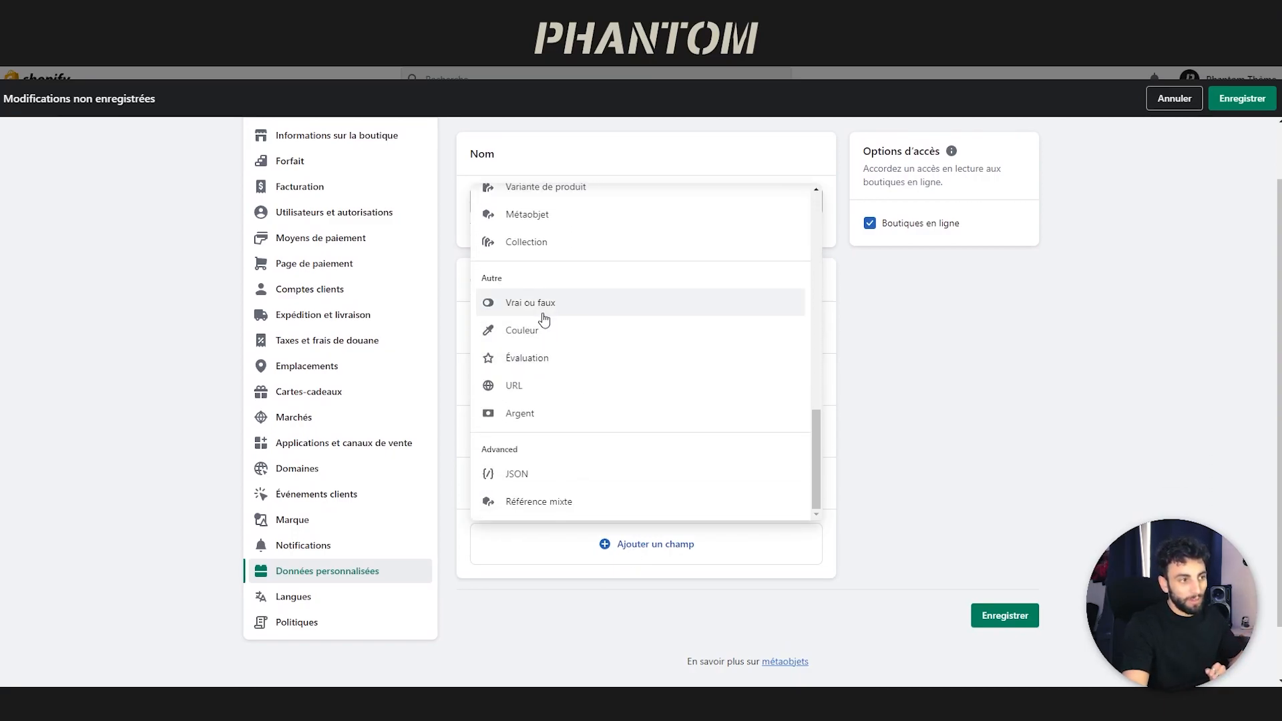
click(522, 329)
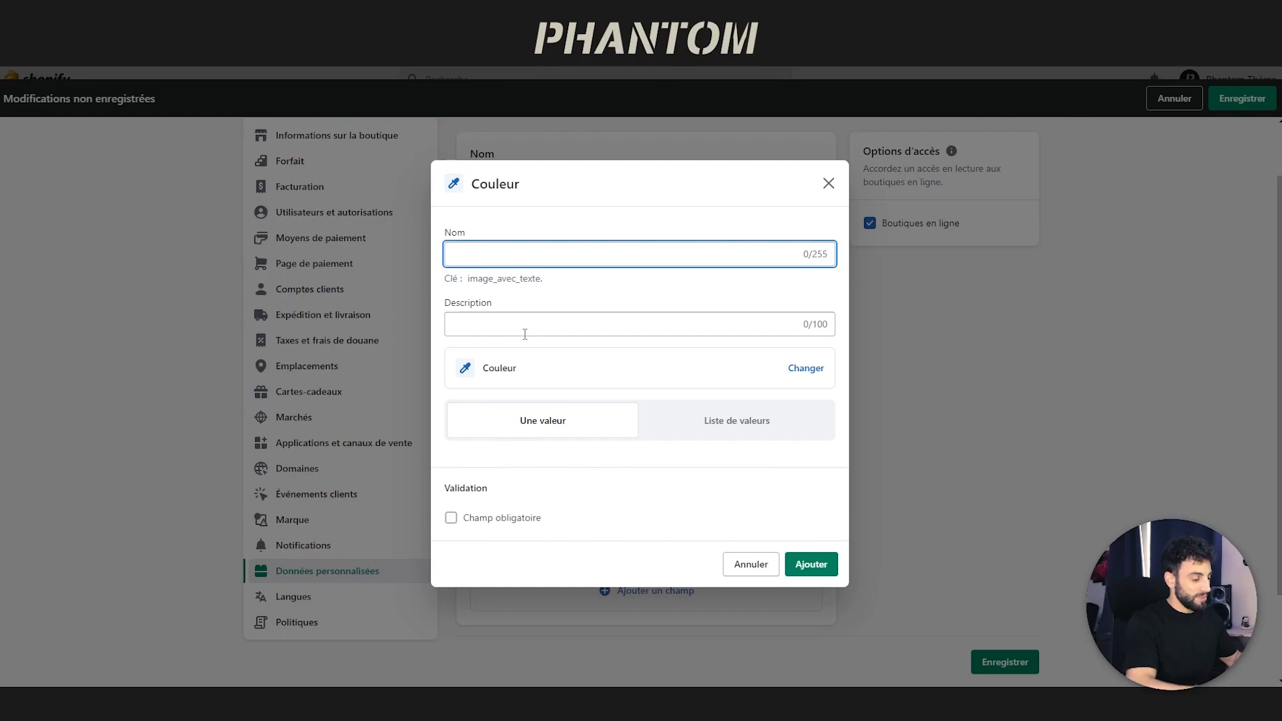
text(Couleur du)
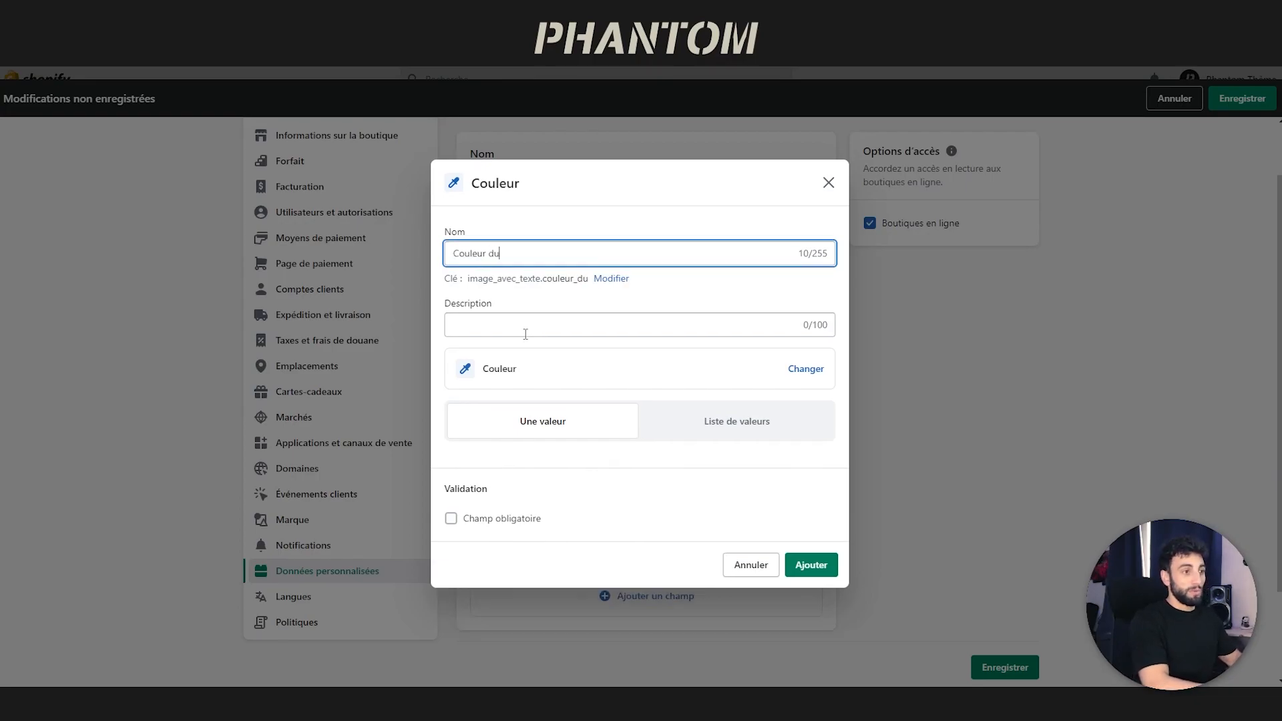
click(810, 565)
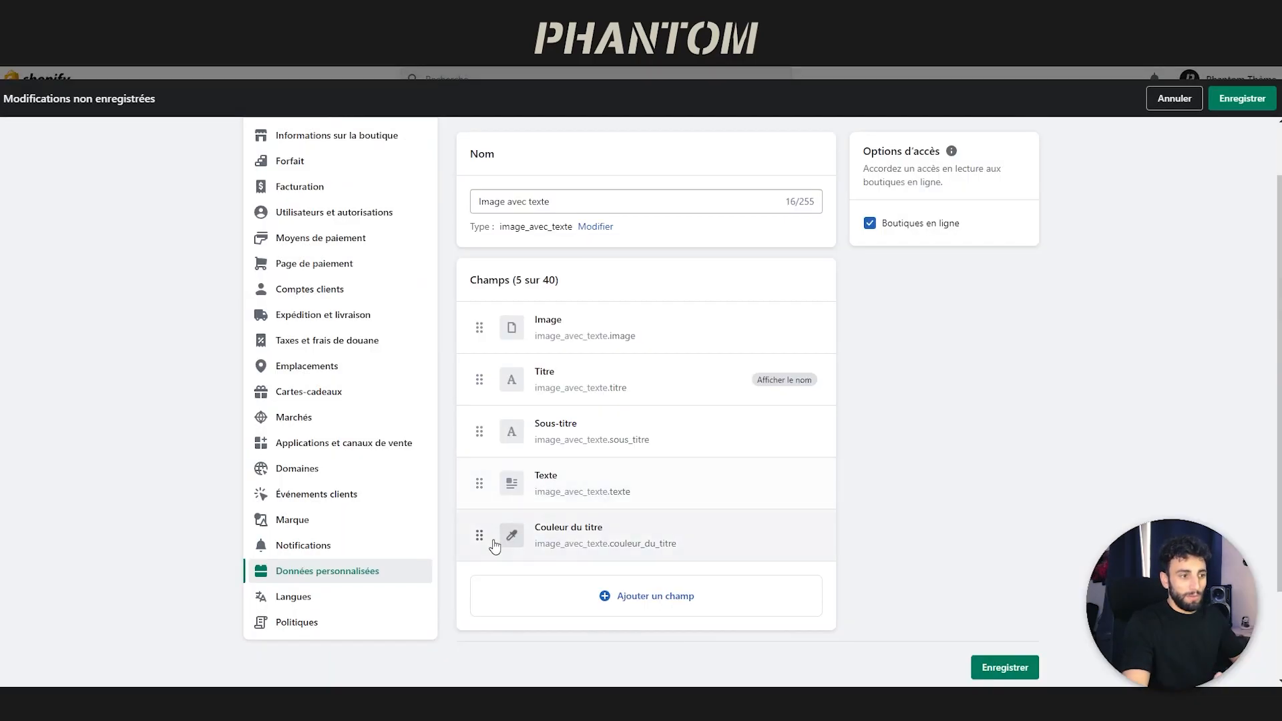
click(1005, 667)
- Start a new collection metafield definition in the custom data settings and name it "Image avec texte"
click(324, 639)
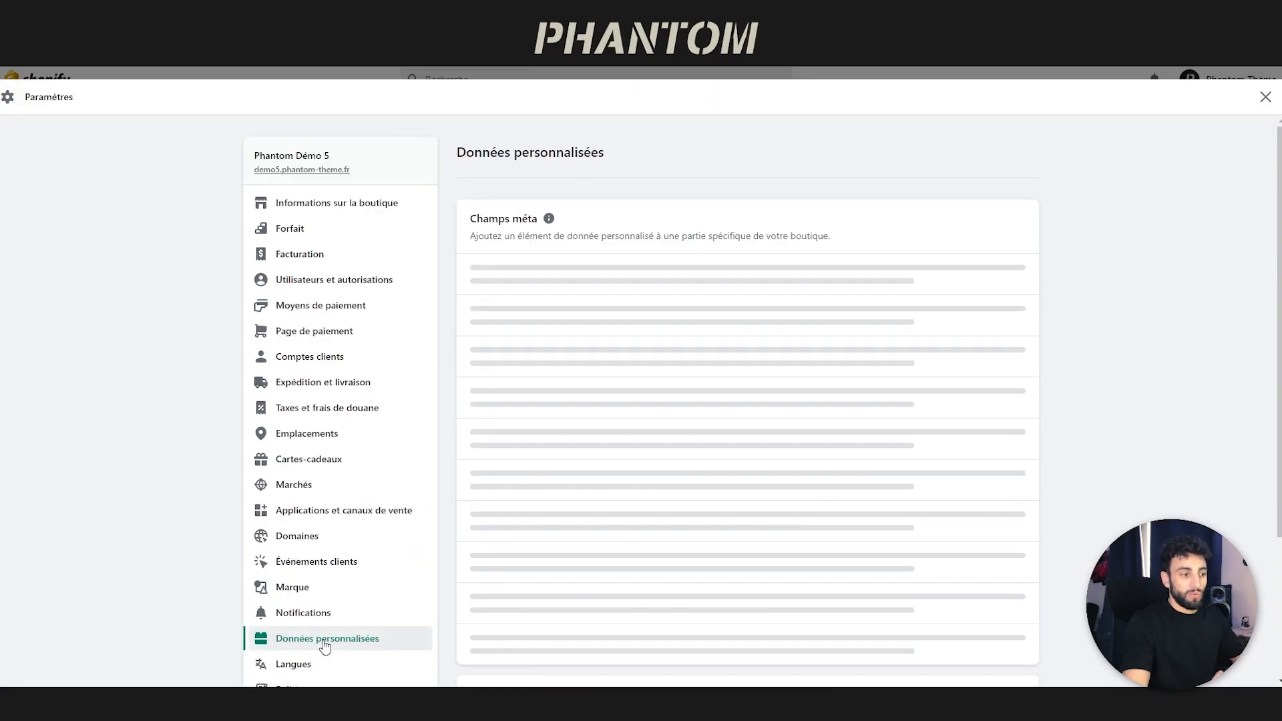
click(666, 304)
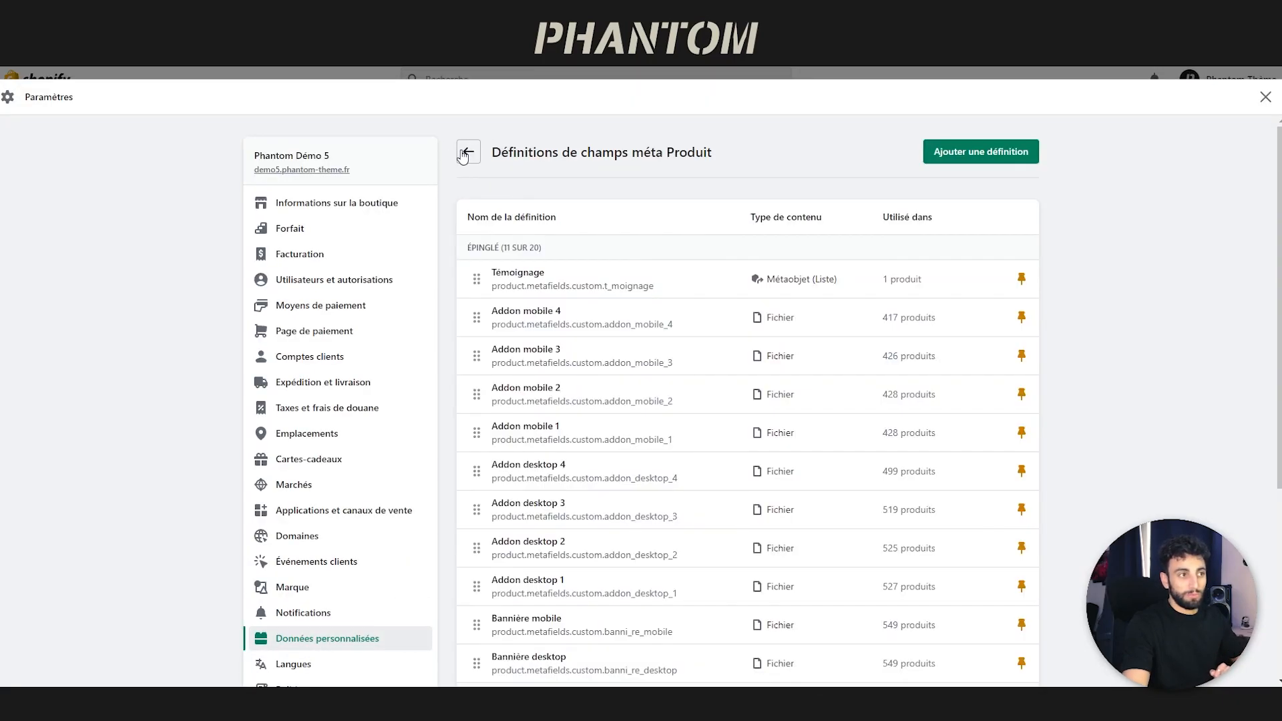
click(468, 152)
click(534, 372)
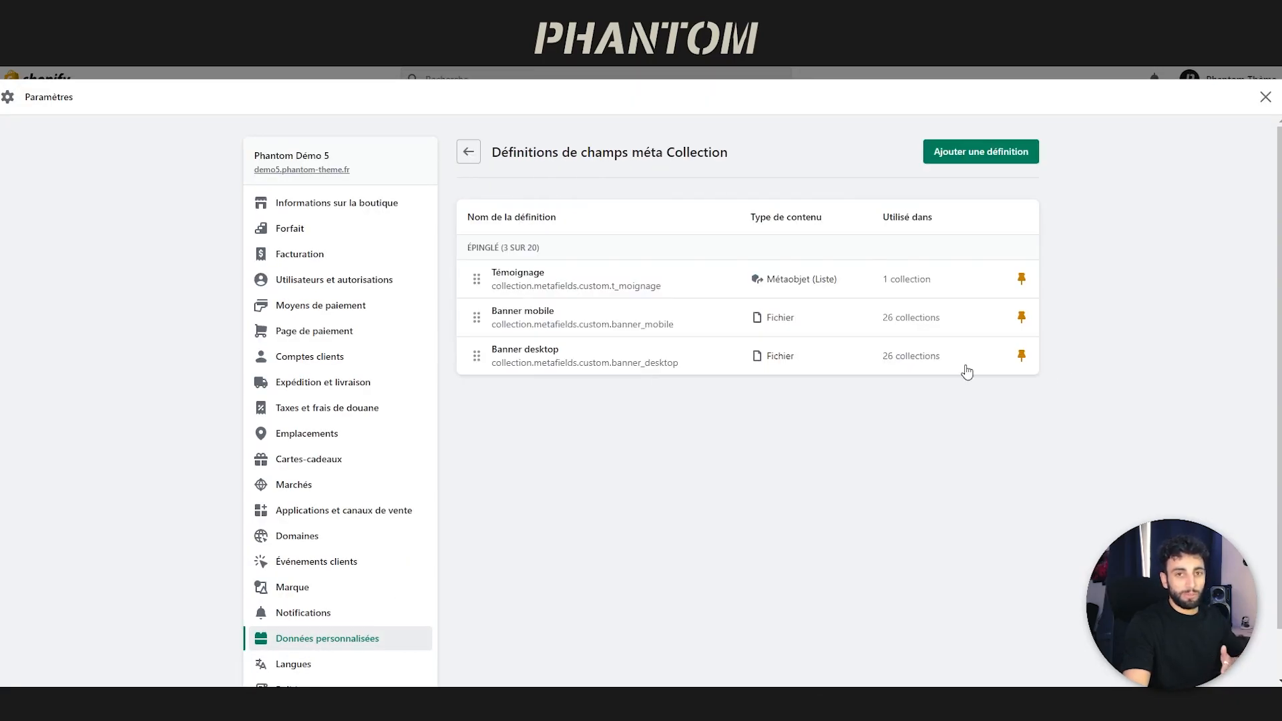
click(999, 157)
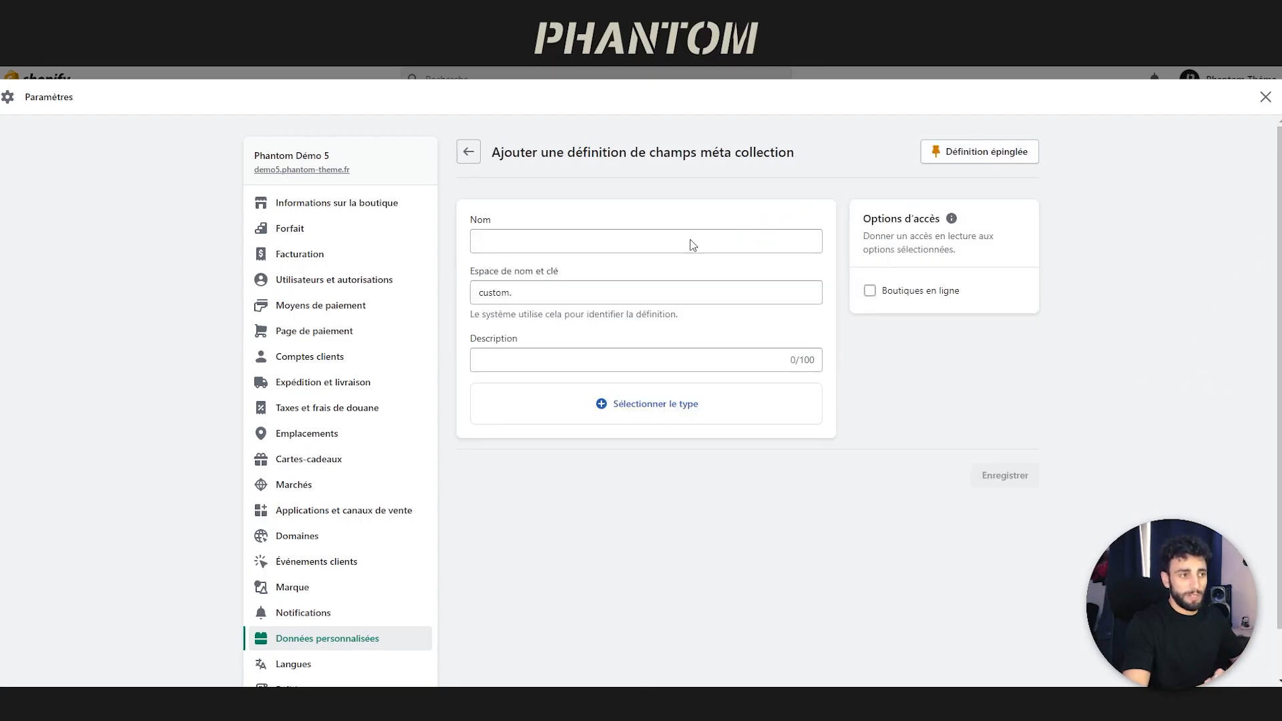
click(581, 244)
text(Image avec texte)
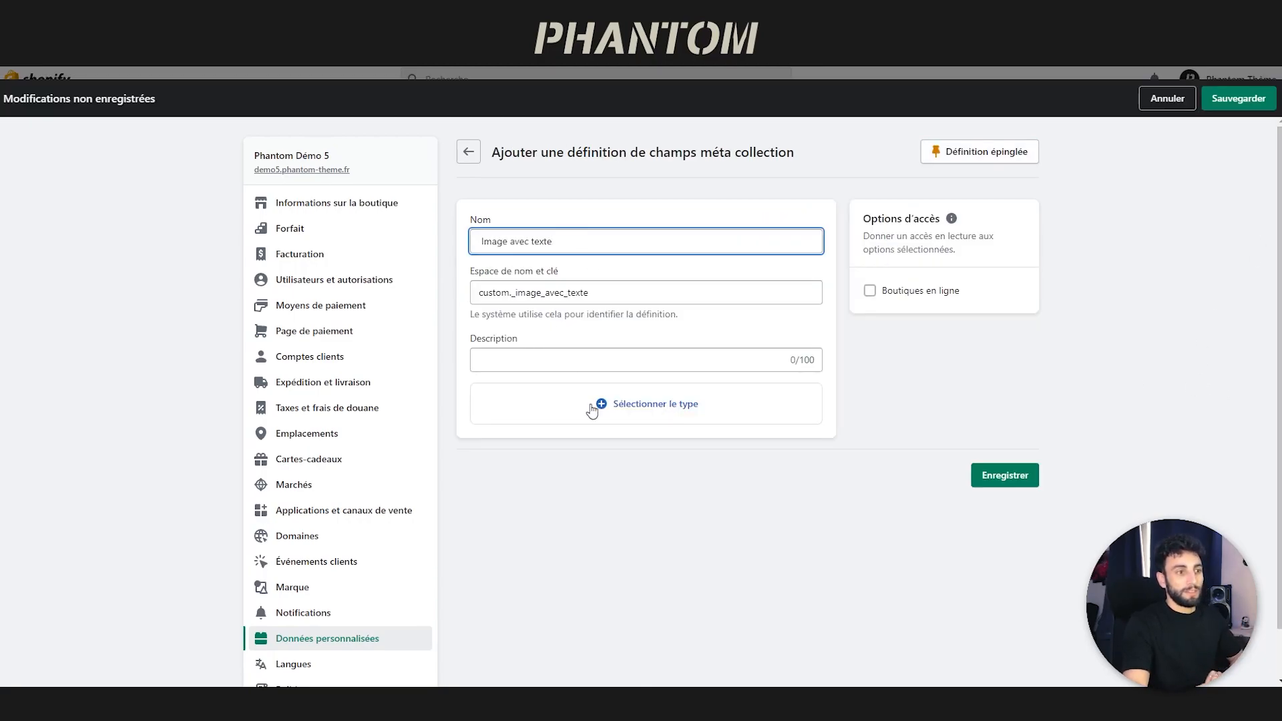
- Set the metafield type to a single-entry Métaobjet referencing Image avec texte and save the definition
click(591, 409)
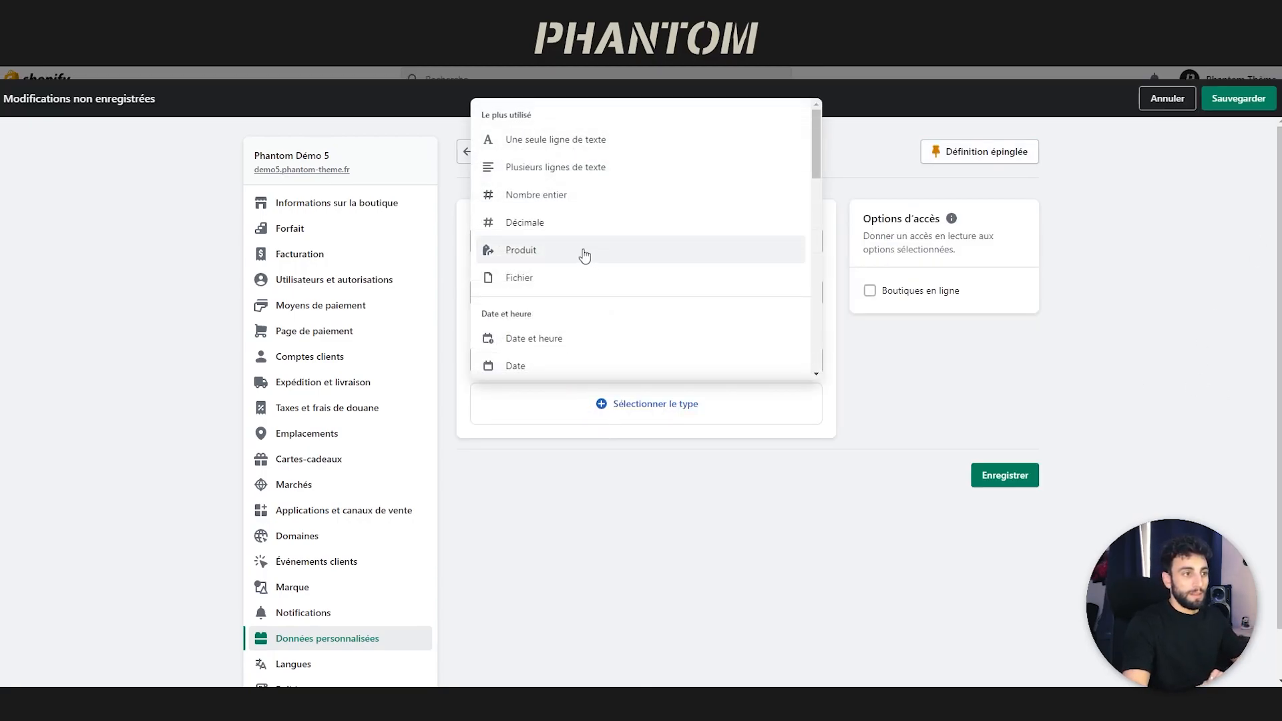
scroll(579, 252, down, 5)
click(532, 318)
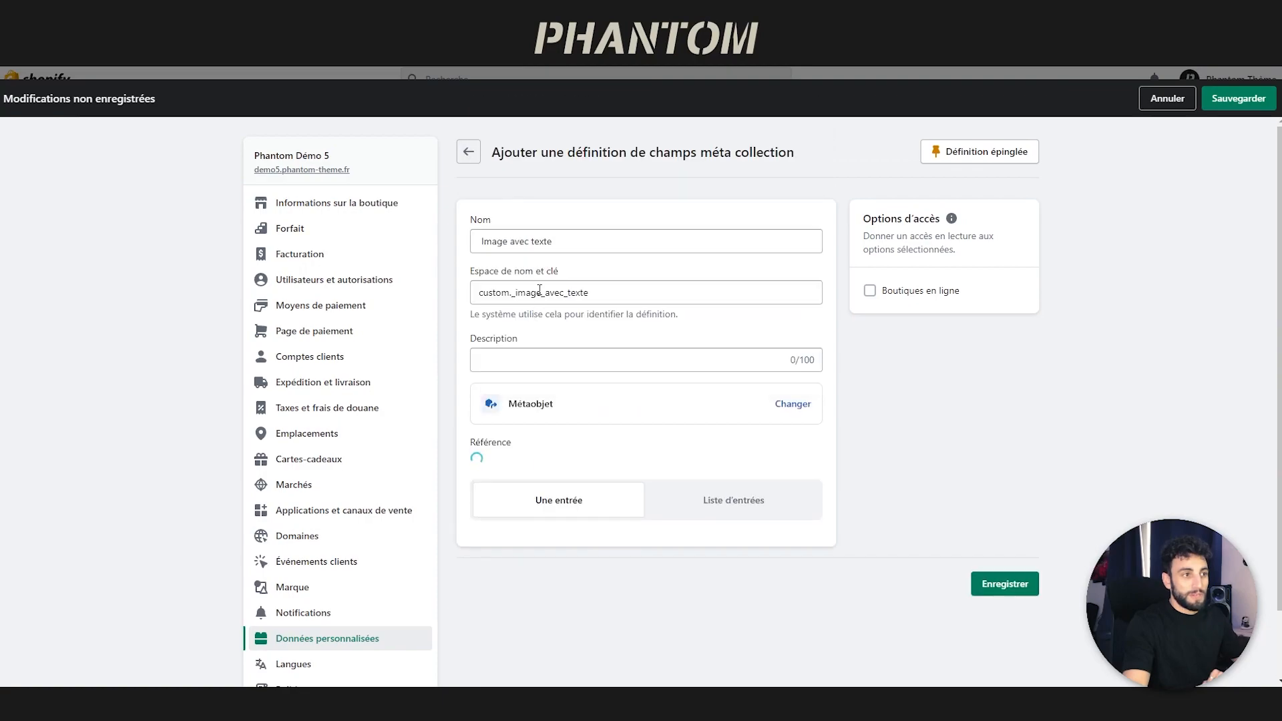
click(537, 464)
click(544, 572)
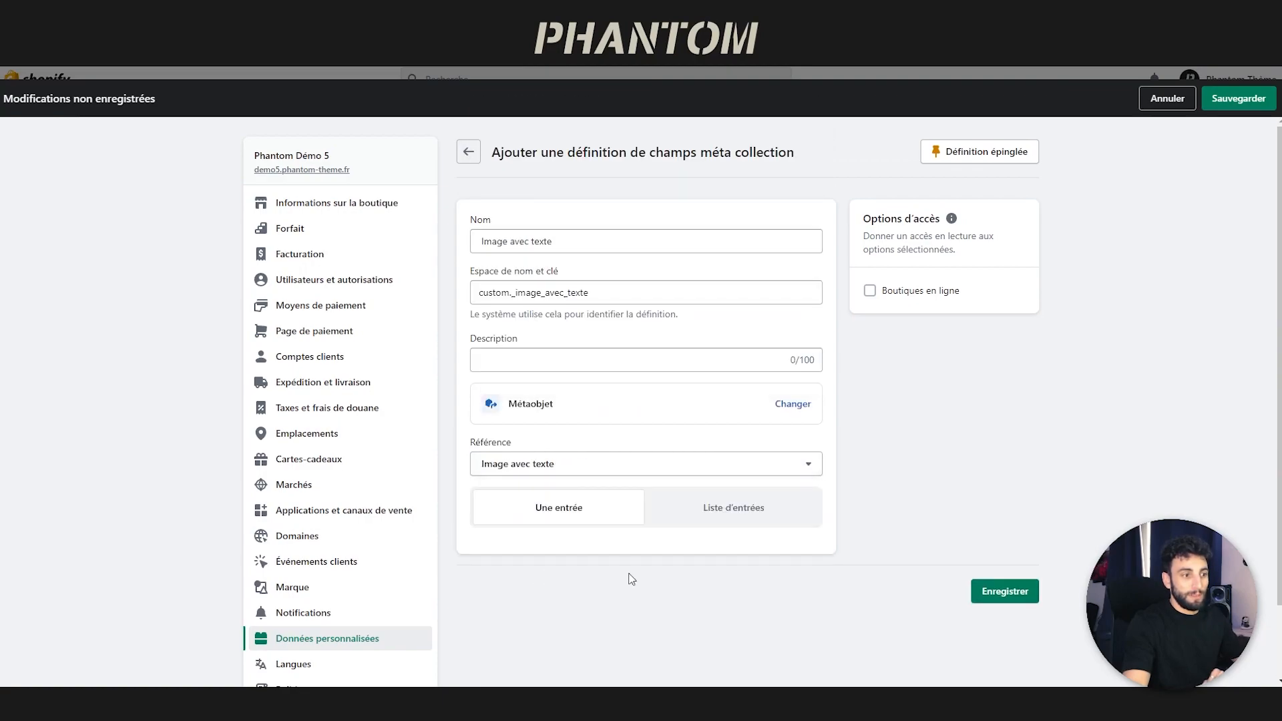
click(995, 593)
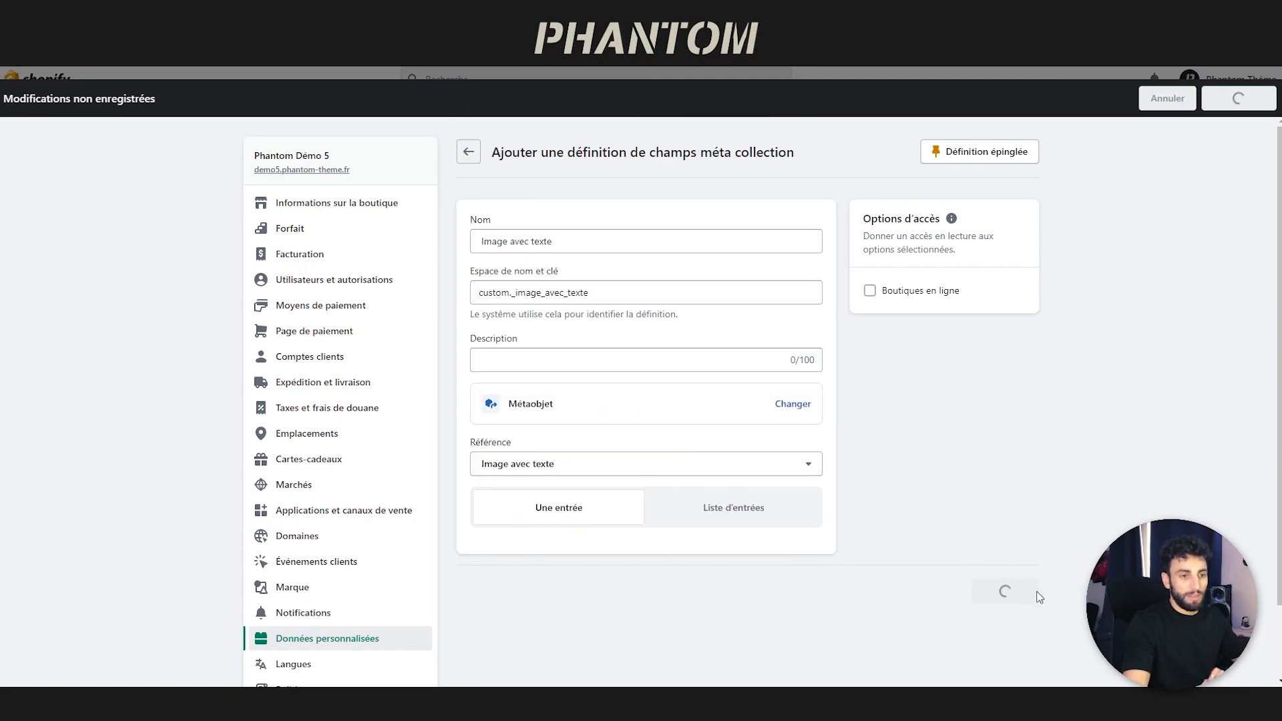
- Open the ALL SHOES collection and start a new entry for its Image avec texte metafield
click(1265, 98)
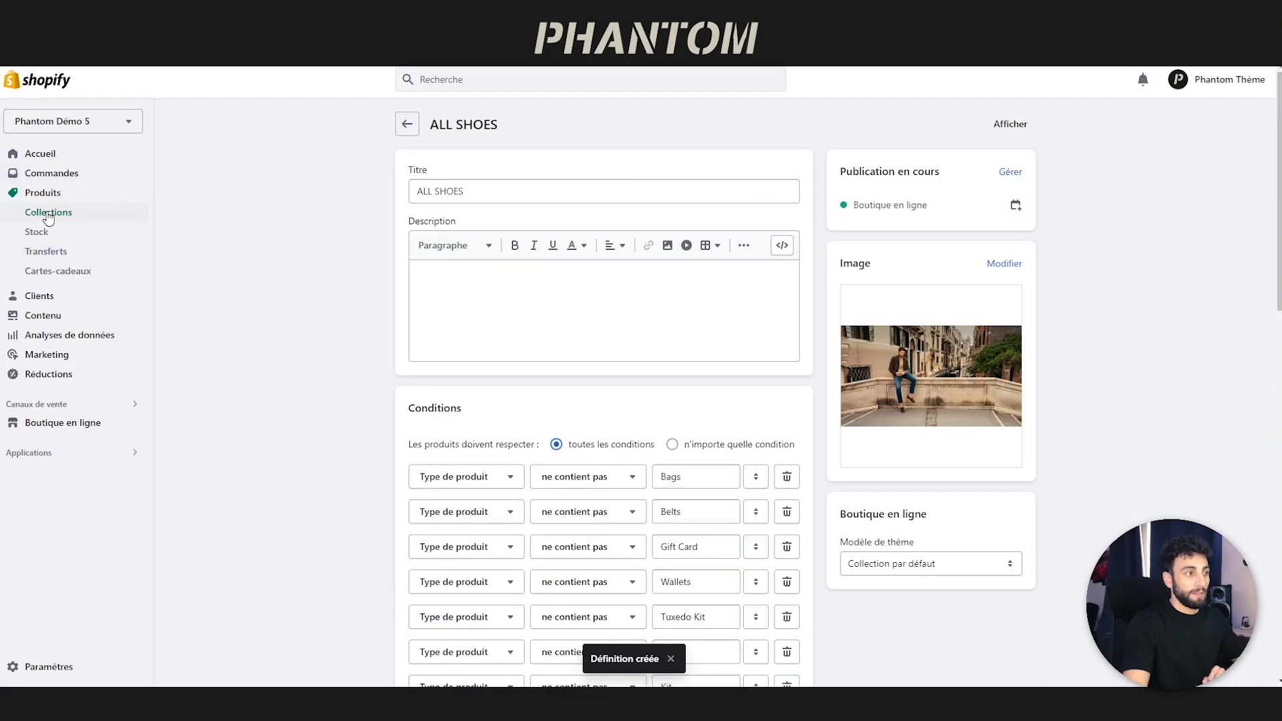
click(48, 213)
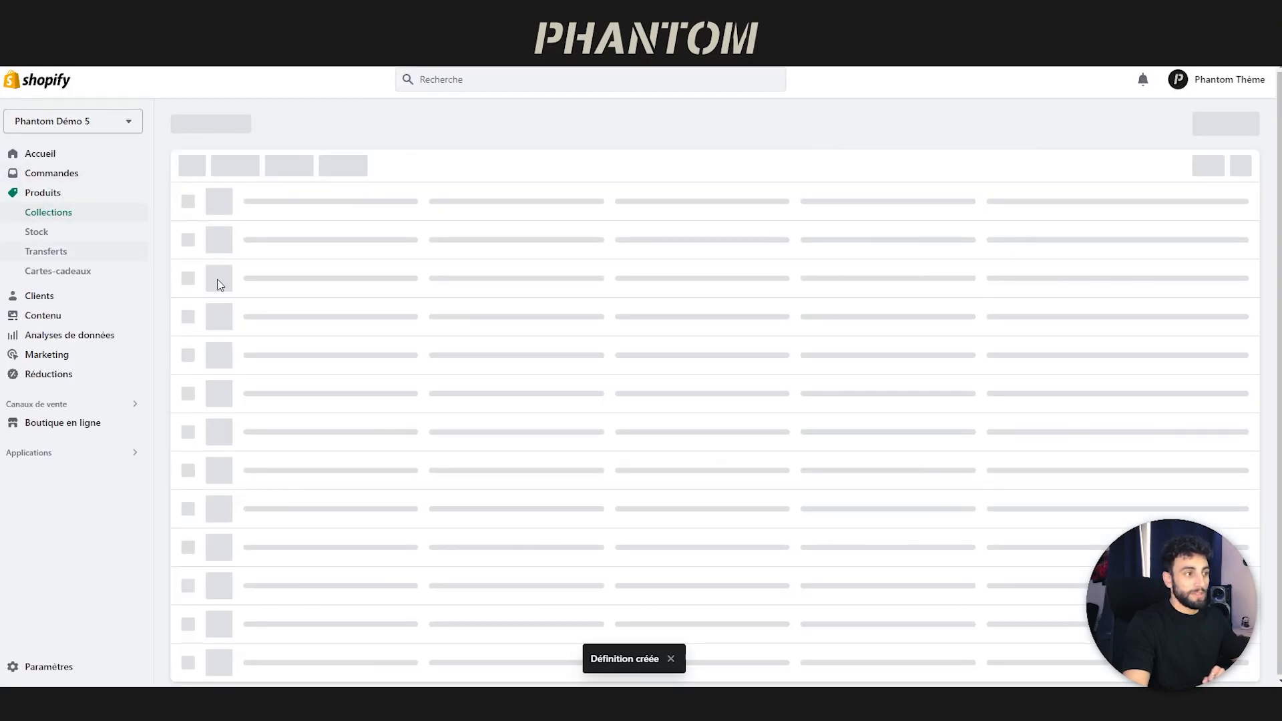
click(264, 240)
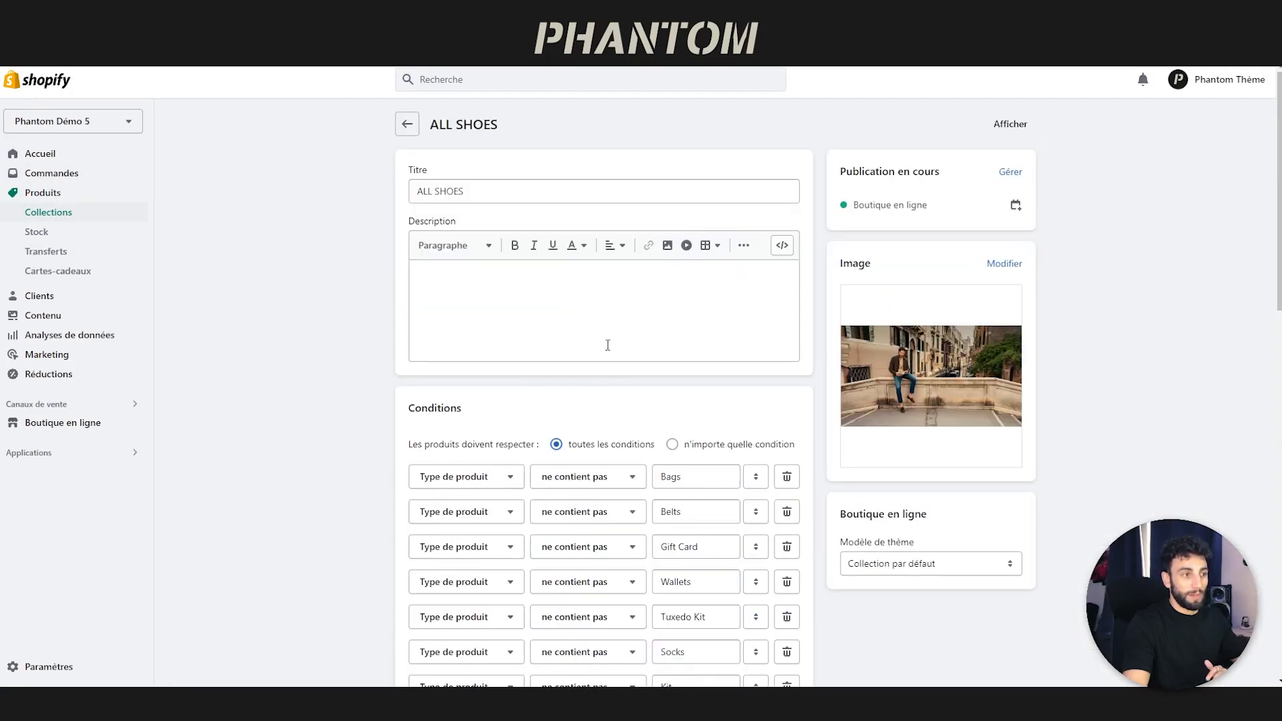
scroll(588, 360, down, 10)
click(564, 501)
click(573, 501)
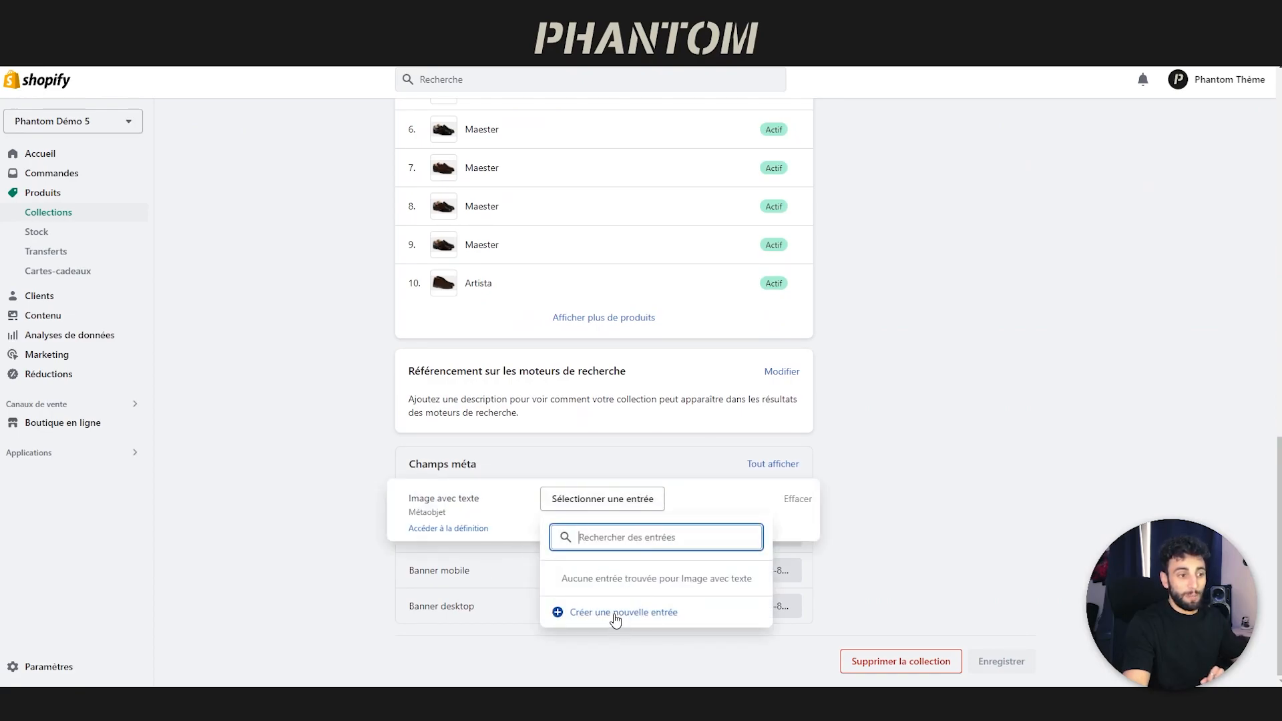
click(615, 620)
- Choose the file visual_bottom_willis_n_01_mobile_x960_2xundefined.jpg as the new entry's image
click(362, 215)
scroll(641, 339, down, 2)
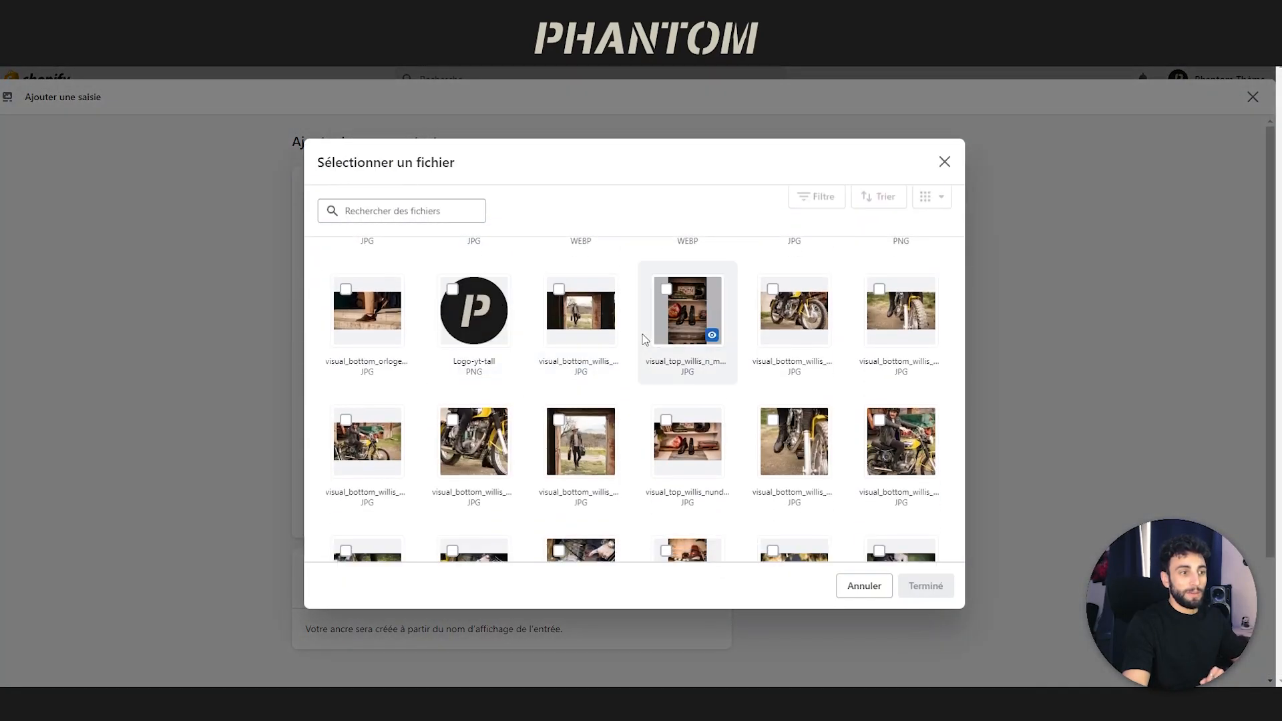
click(580, 441)
click(935, 588)
- Fill in the entry with the title "Titre 1", the subtitle "Sous-titre 1" and the text "Texte 1"
click(355, 274)
text(Tit)
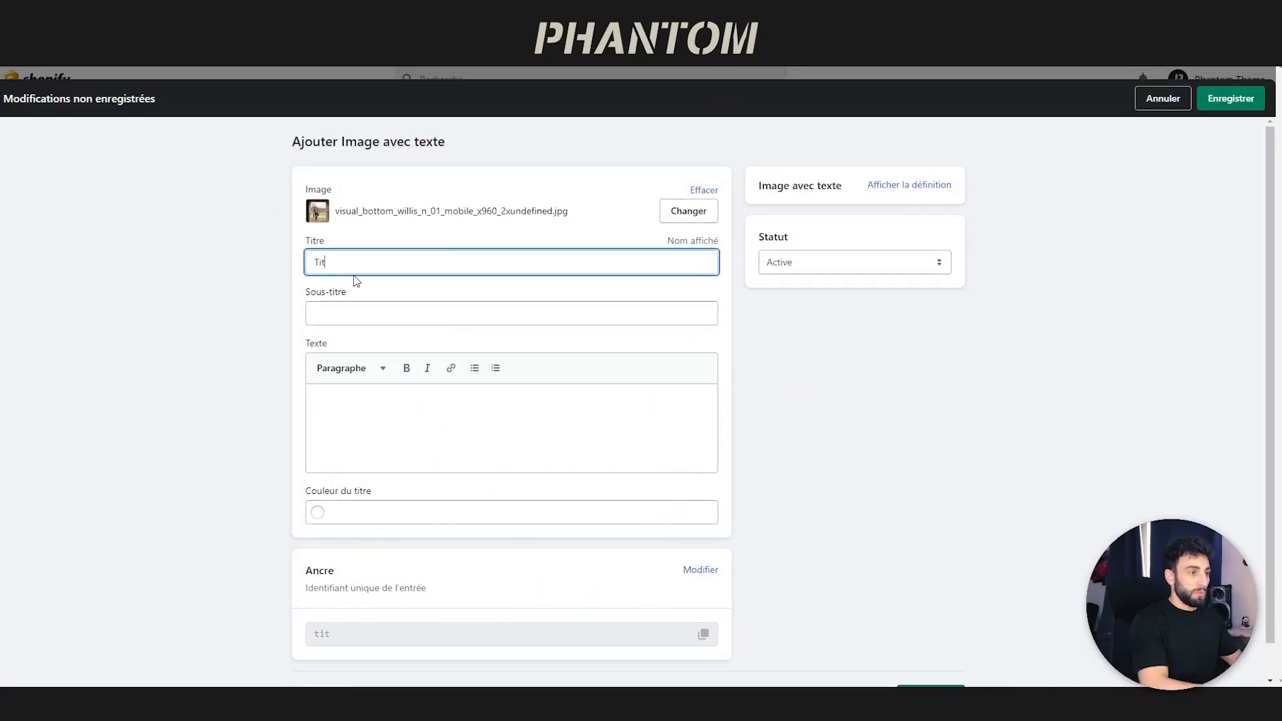
text(re 1)
key(Tab)
text(Sous-titre 1)
click(383, 418)
text(Texte 1)
- Set the entry's title colour to #905F5F and save the Titre 1 entry
click(320, 516)
click(363, 509)
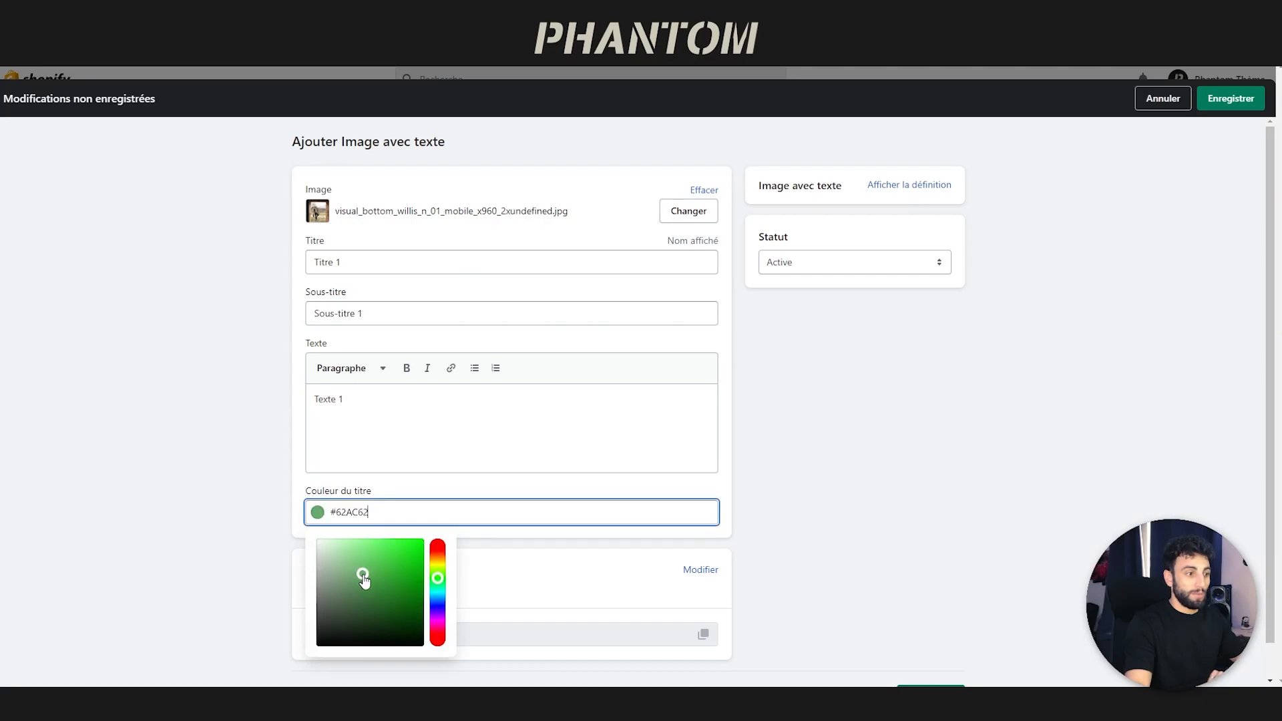
drag(364, 579, 296, 667)
click(911, 421)
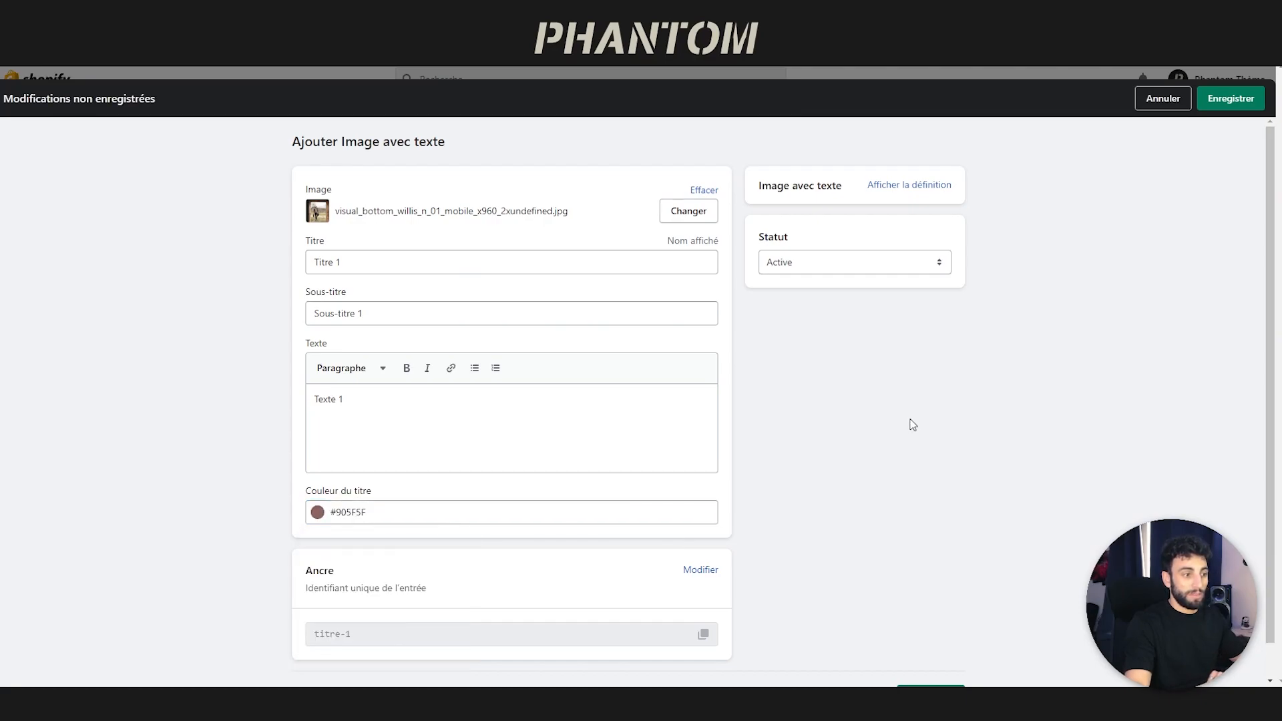
scroll(876, 421, down, 2)
click(1230, 98)
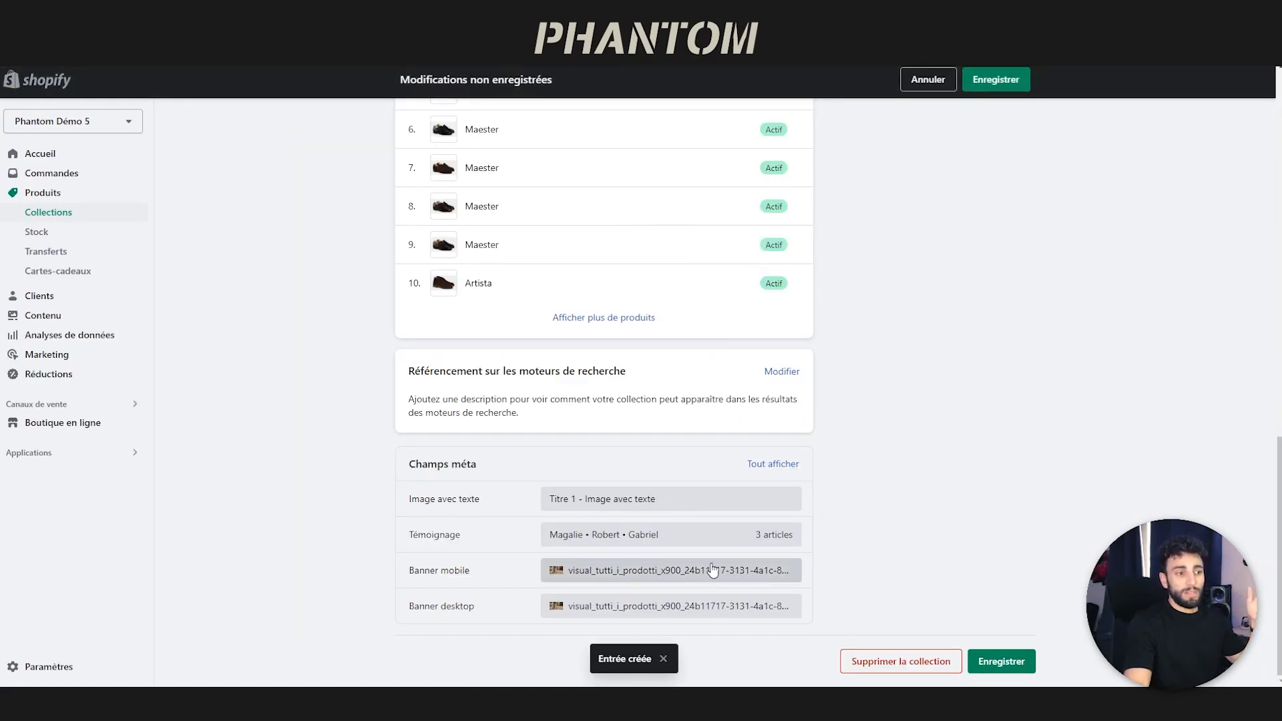
- Save the ALL SHOES collection with Titre 1 as its Image avec texte metafield entry
click(679, 508)
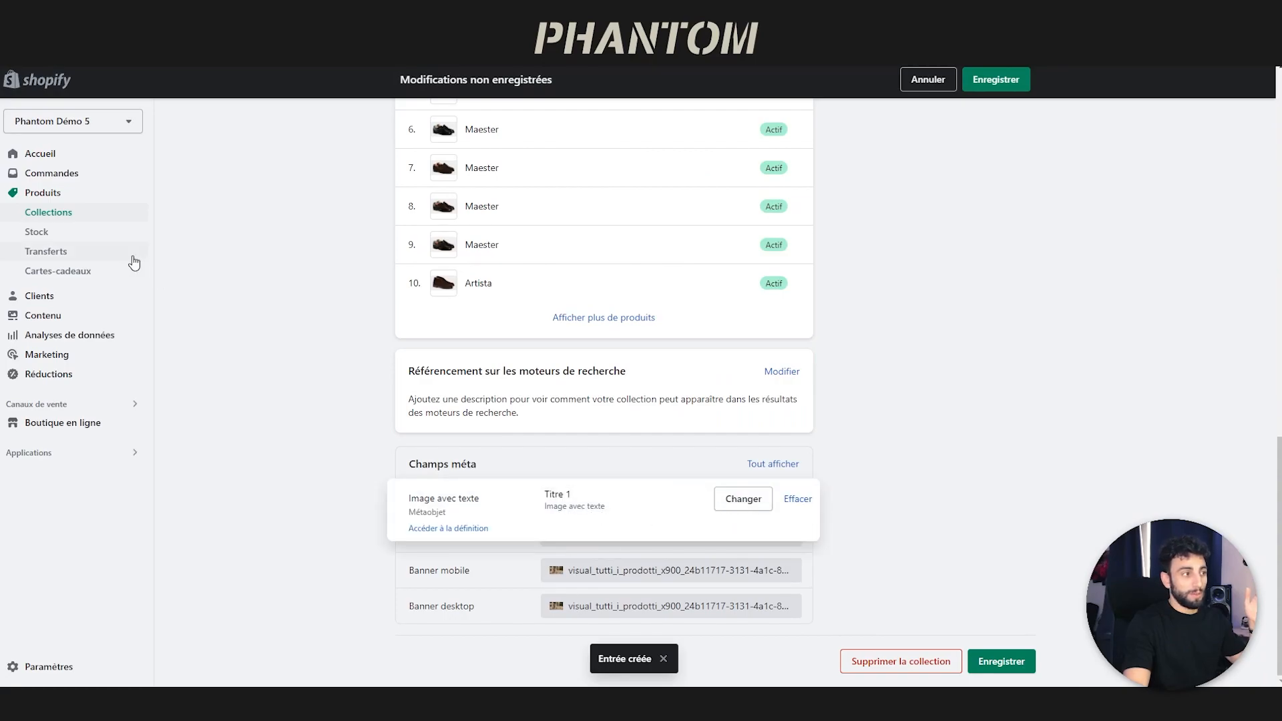
click(46, 333)
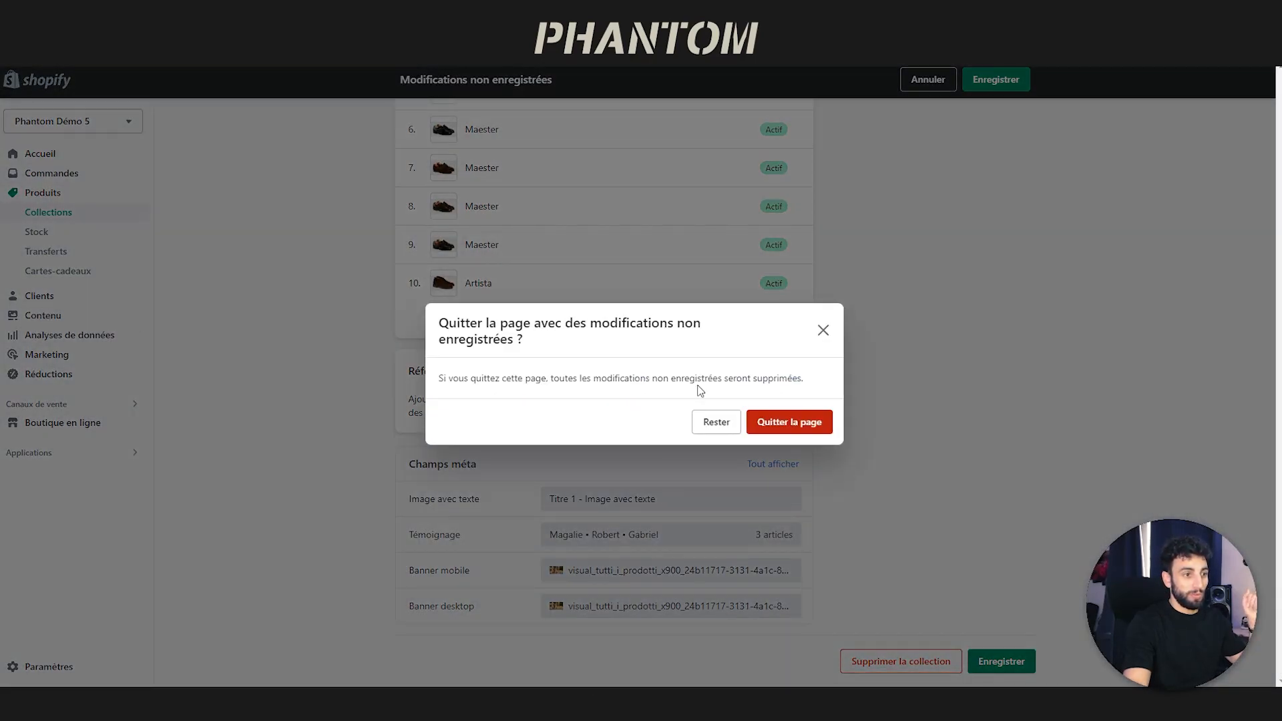
click(715, 422)
click(995, 79)
- Start a new Image avec texte entry from the metaobjects list, using visual_bottom_willis_tdm_01_x960undefined.jpg as its image
click(42, 315)
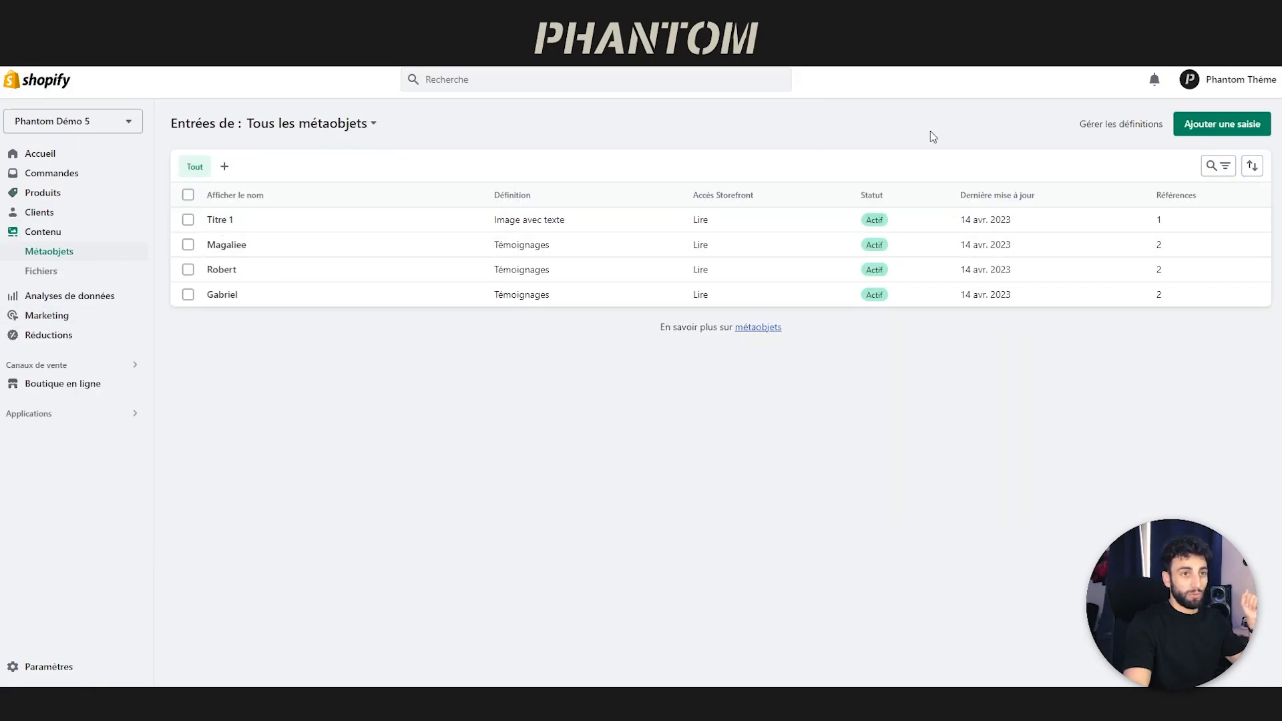
click(1198, 127)
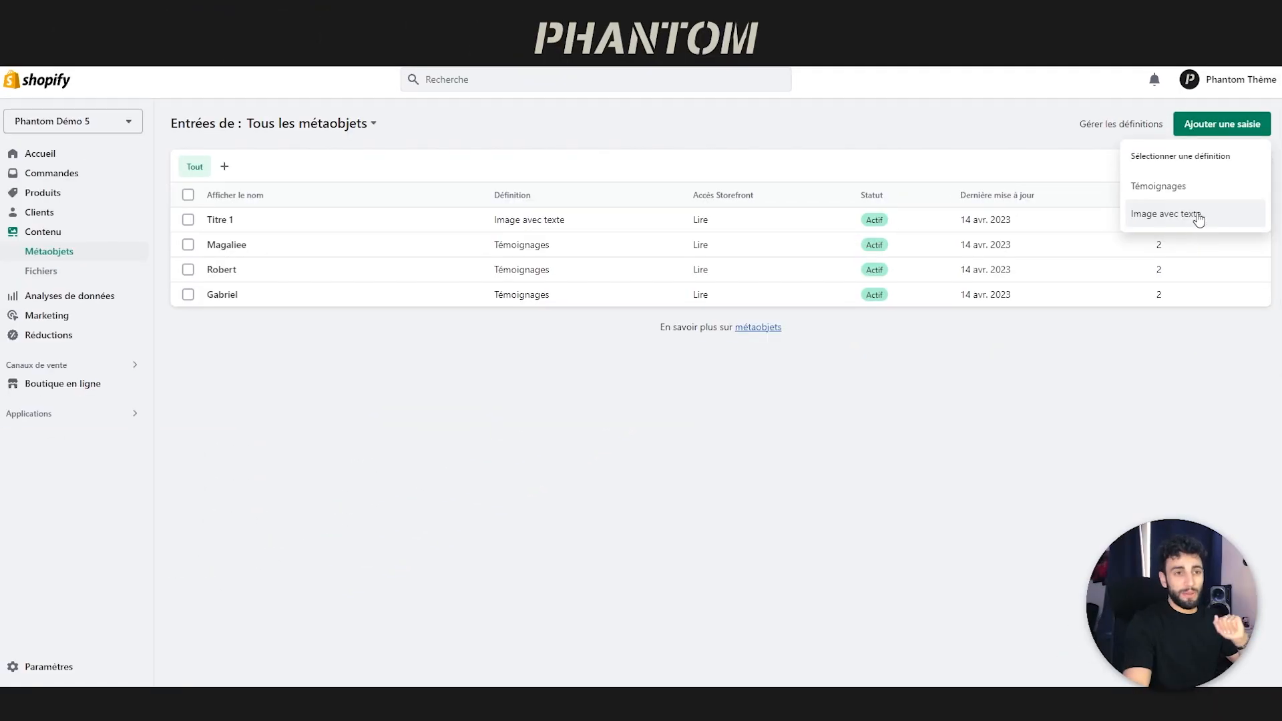
click(1129, 369)
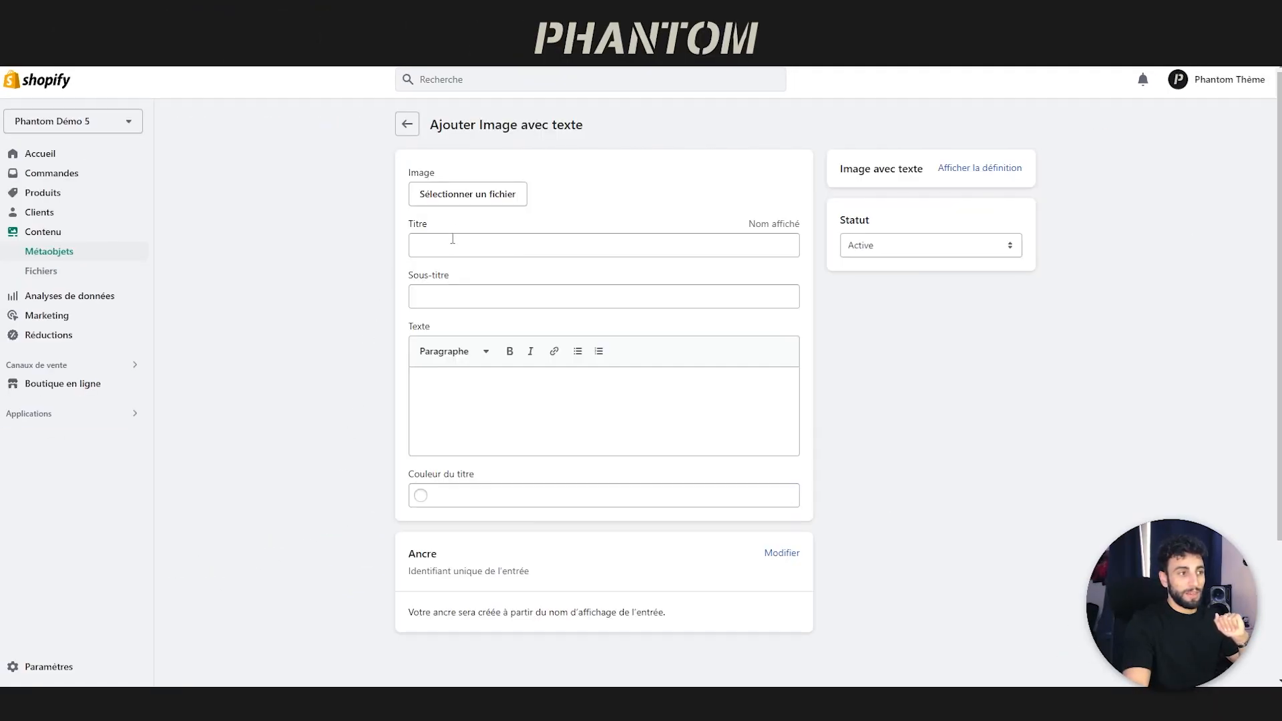
click(455, 194)
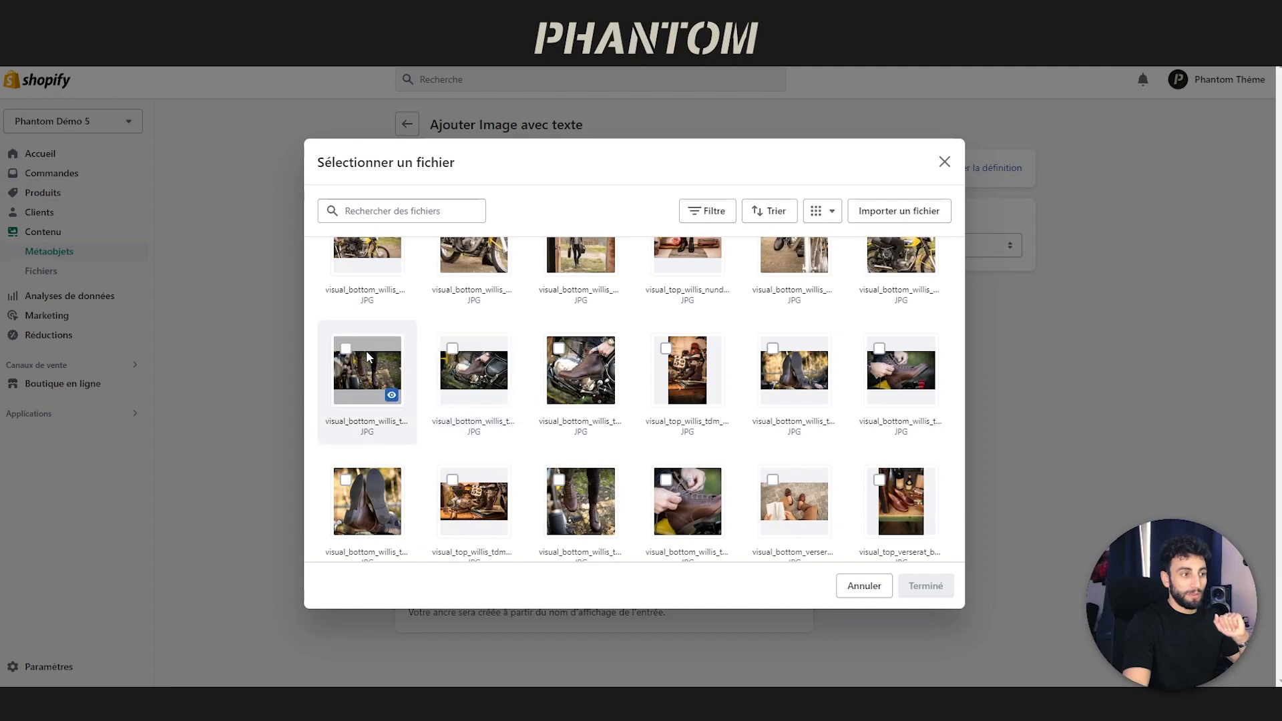
click(364, 358)
click(925, 585)
- Fill in the second entry with the title "Titre 2", the subtitle "Sous-titre 2" and the text "Texte 2"
click(482, 245)
text(Titre2)
click(421, 291)
text(Sous-titre 2)
click(418, 381)
text(TEx)
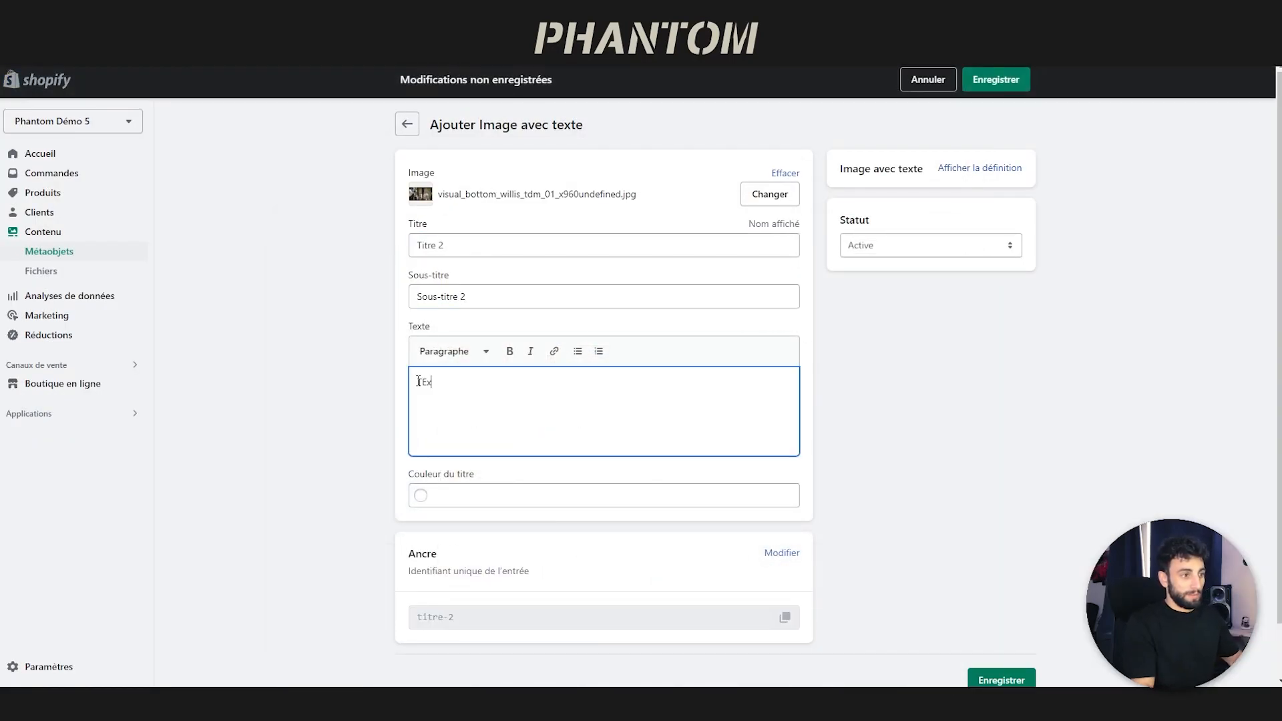
text(te 2)
- Set the second entry's title colour to the green #23B623 and save the entry
click(444, 497)
click(492, 535)
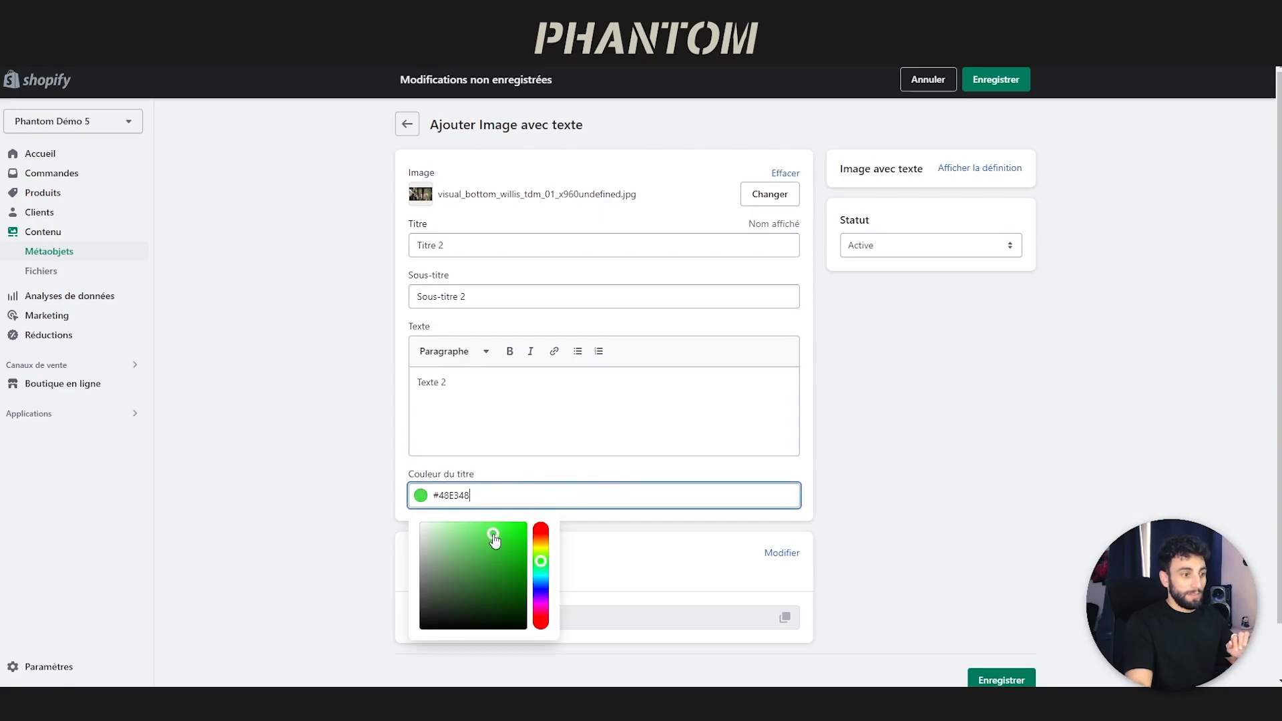
click(1027, 490)
scroll(1028, 491, down, 2)
click(464, 438)
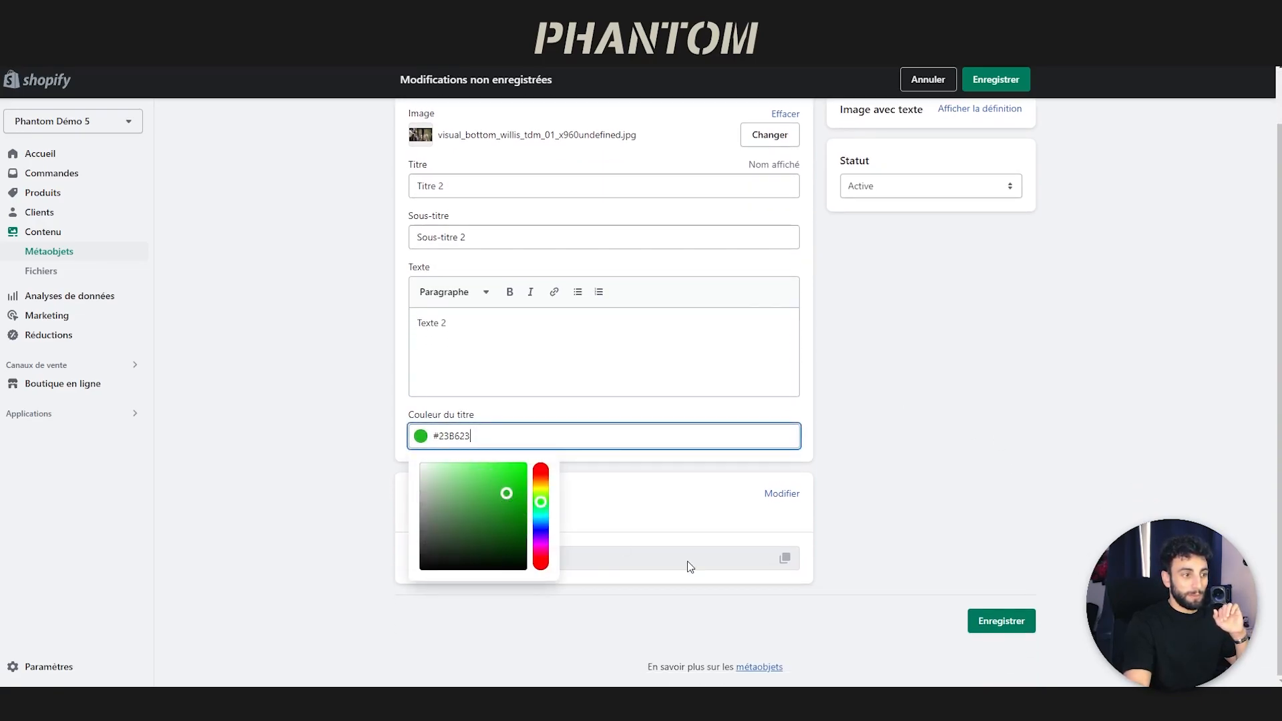
click(927, 508)
click(1002, 621)
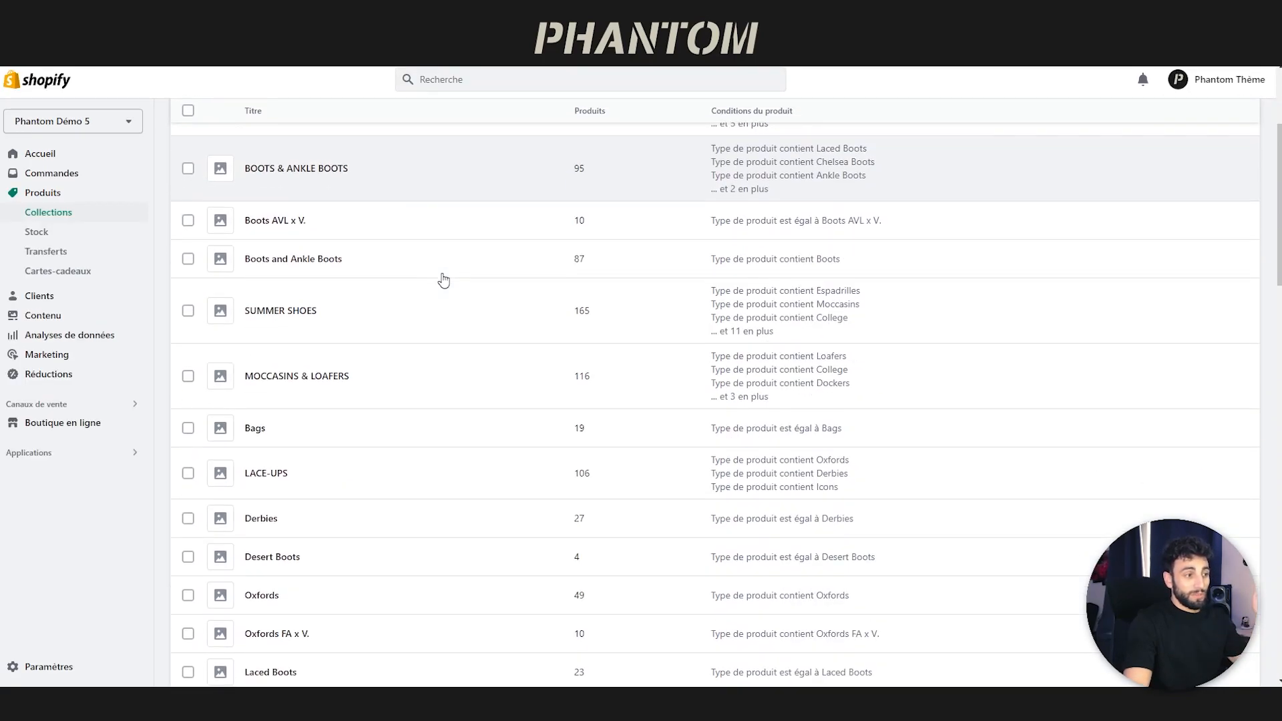
- Assign the Titre 2 entry to the Image avec texte metafield of the SPORT SHOES collection
scroll(444, 280, down, 5)
scroll(434, 287, down, 5)
scroll(424, 291, up, 7)
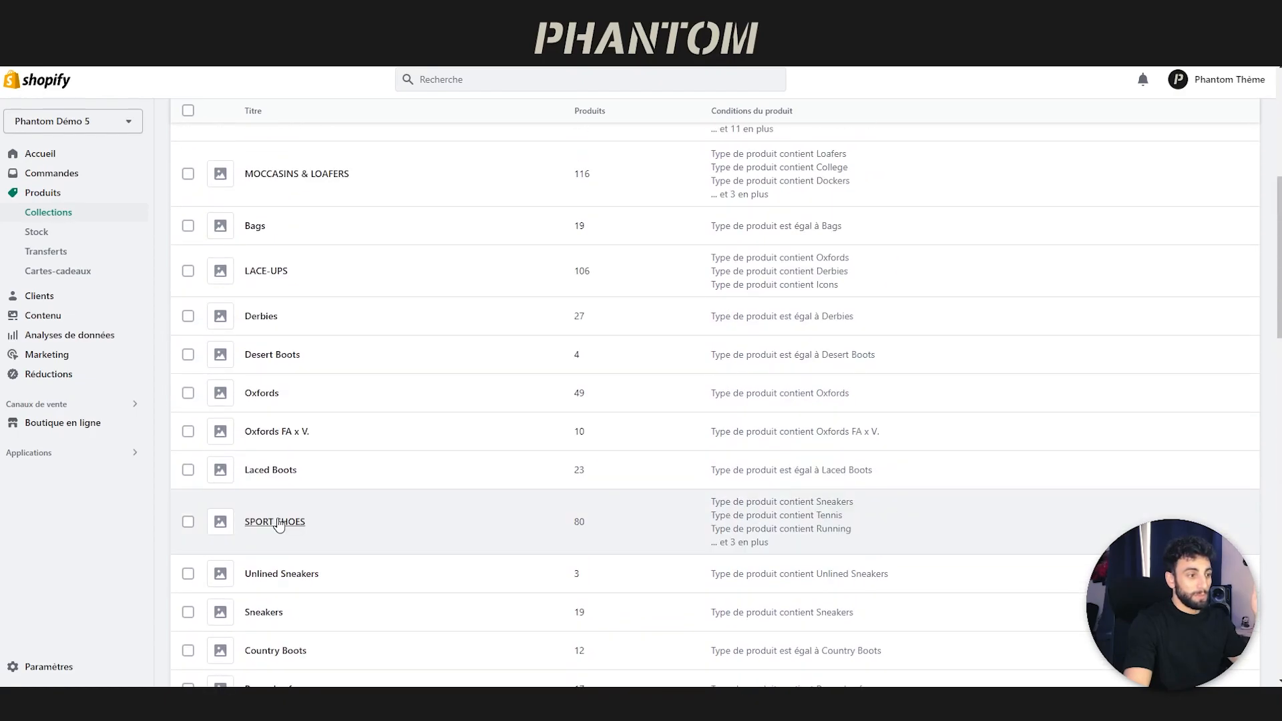
click(275, 522)
scroll(564, 505, down, 15)
click(564, 505)
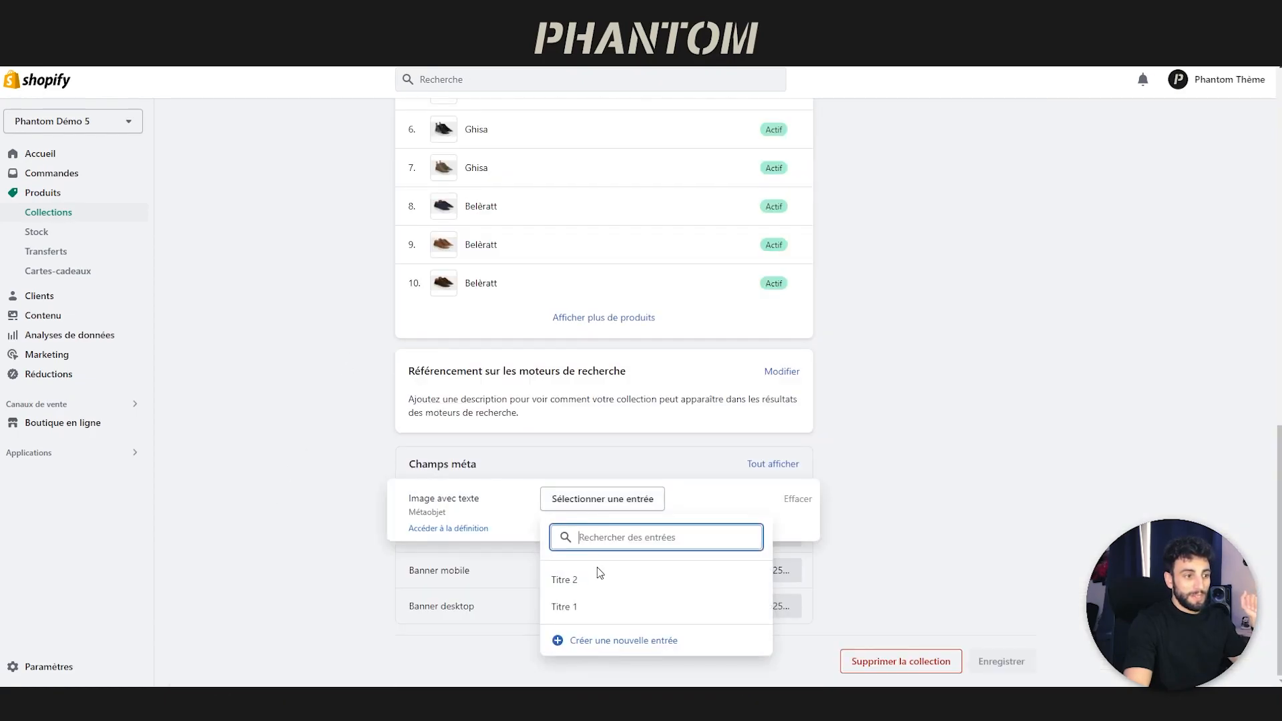
click(580, 578)
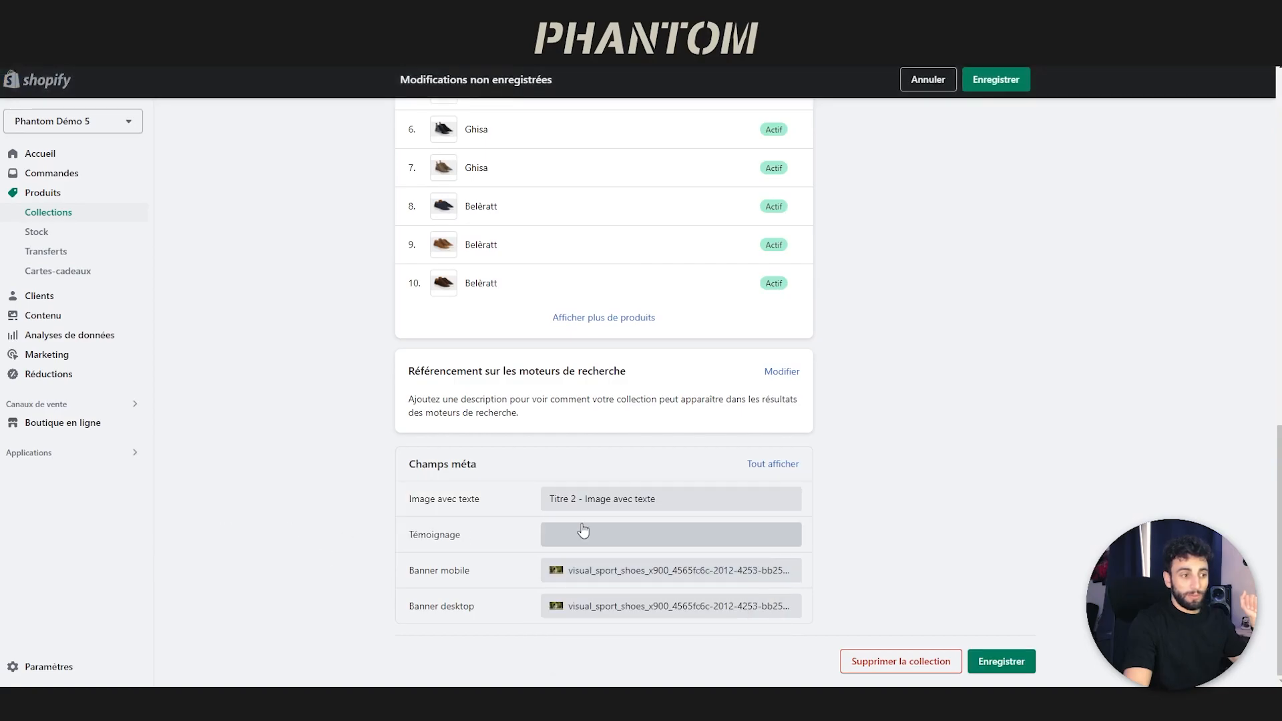
- Select all three testimonial entries for the collection's Témoignage metafield and save the collection
click(580, 535)
click(587, 535)
click(573, 471)
click(573, 443)
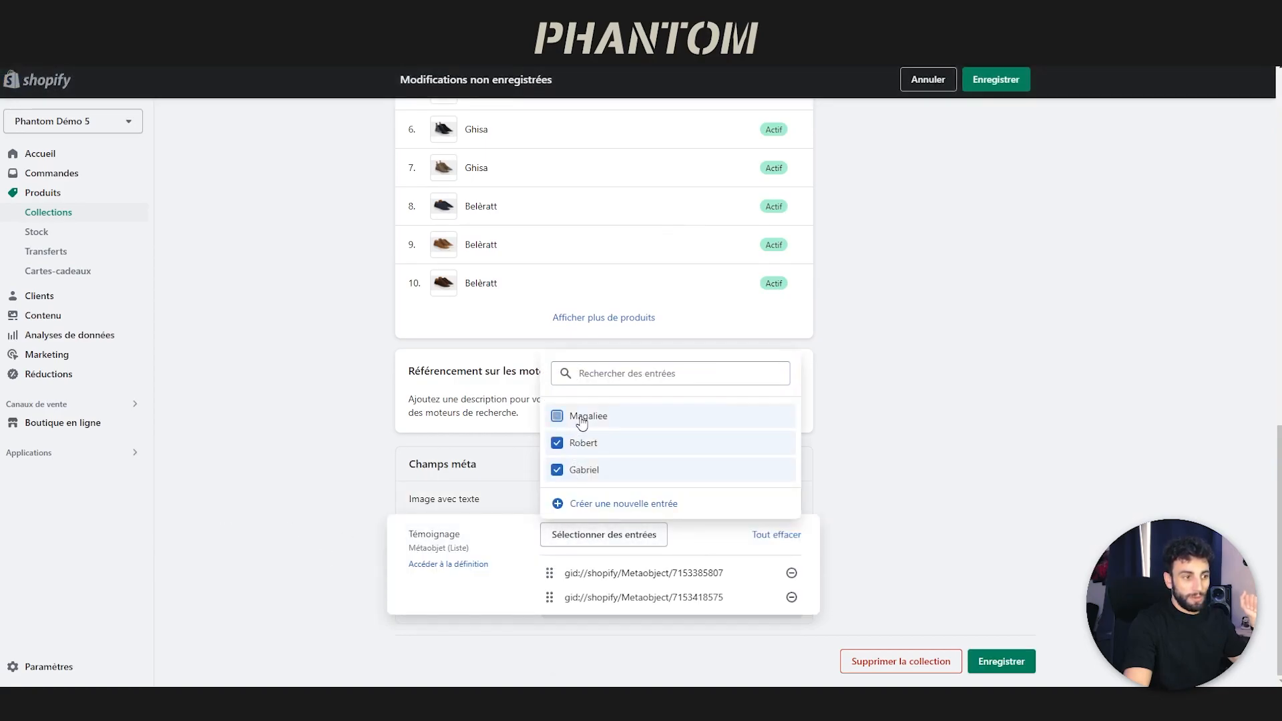
click(581, 416)
click(968, 509)
click(1002, 661)
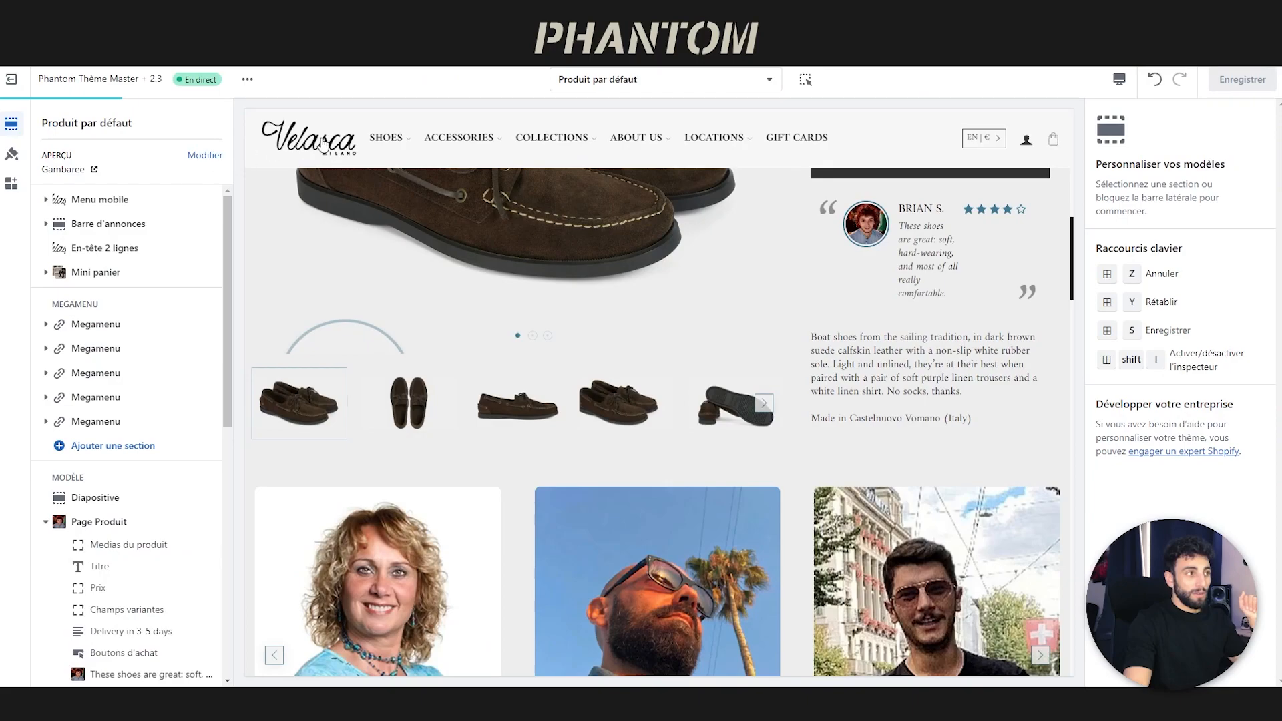
- Switch the theme editor to the default collection template and preview it with the ALL SHOES collection
click(665, 80)
click(601, 209)
click(609, 182)
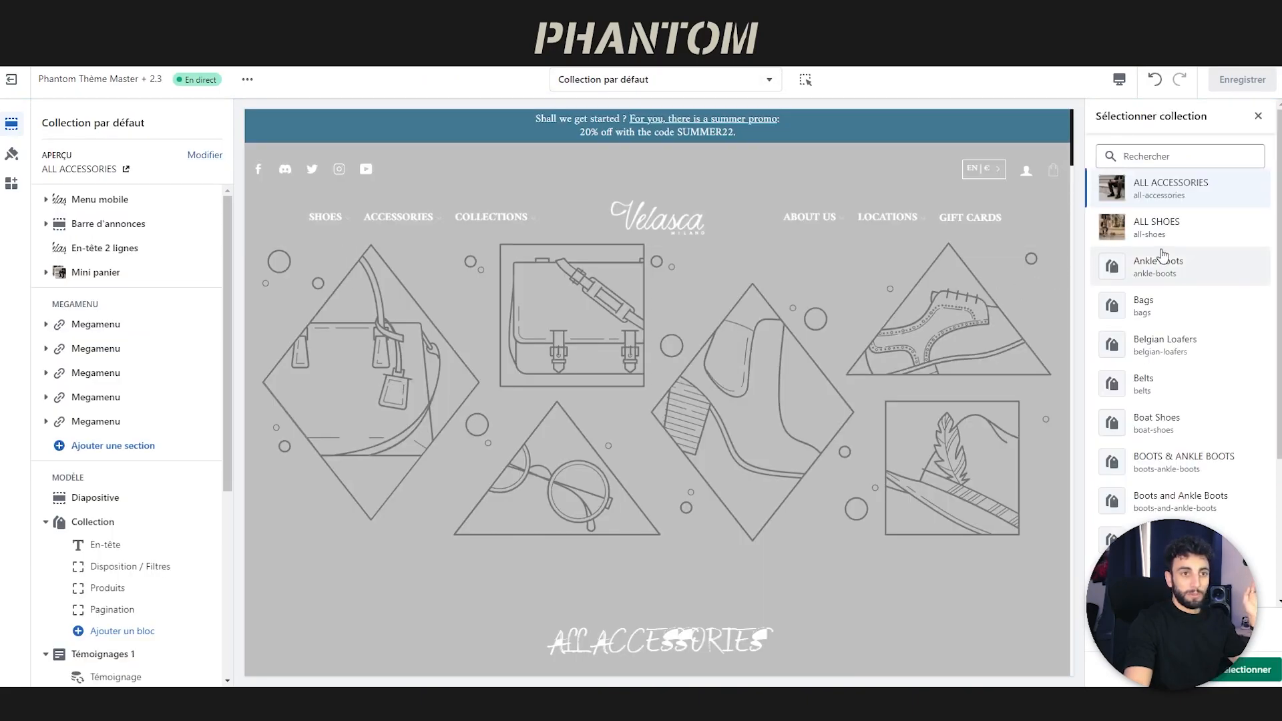
click(1151, 231)
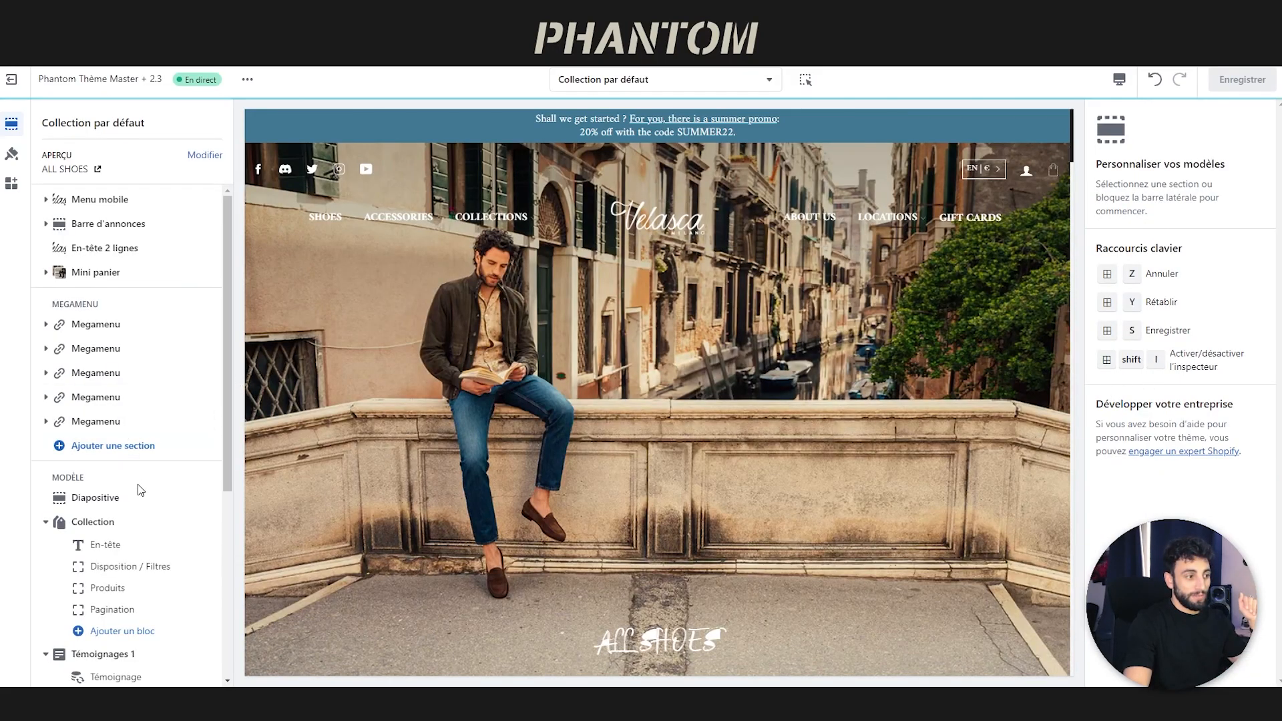
- Add a Media avec texte section to the collection template and place it directly above Témoignages 1
scroll(114, 507, down, 3)
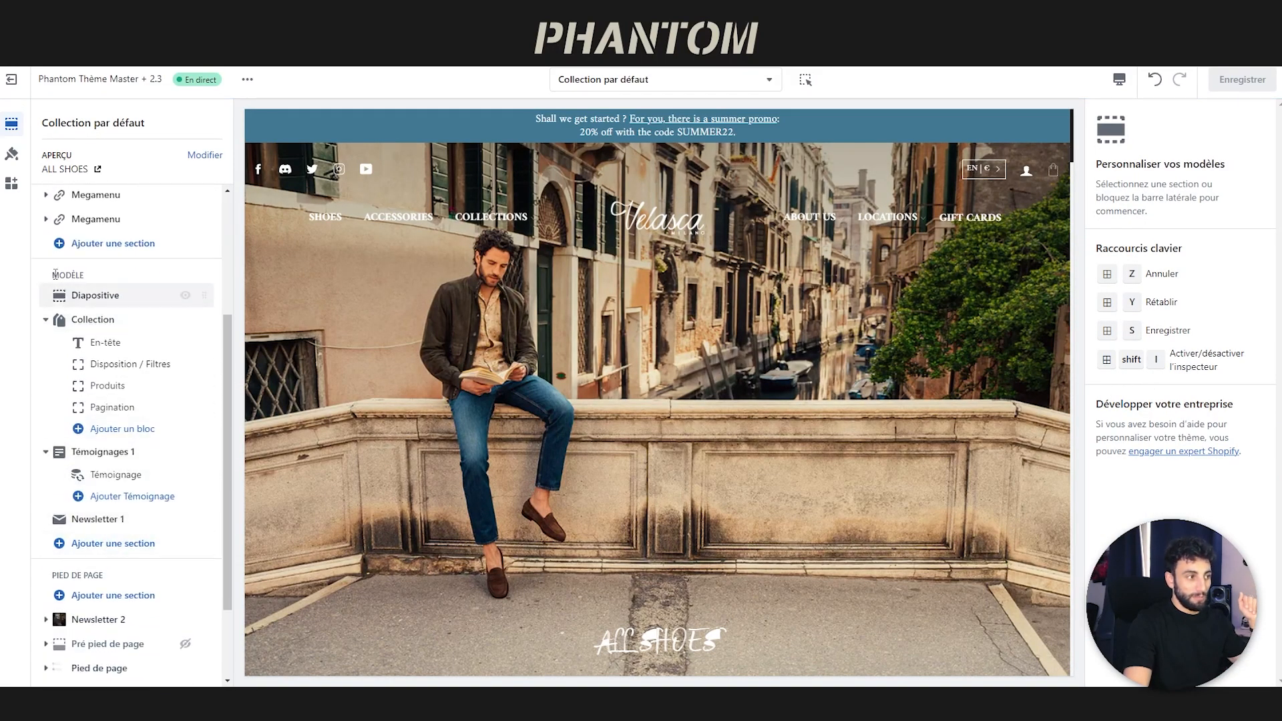
click(124, 549)
text(Média)
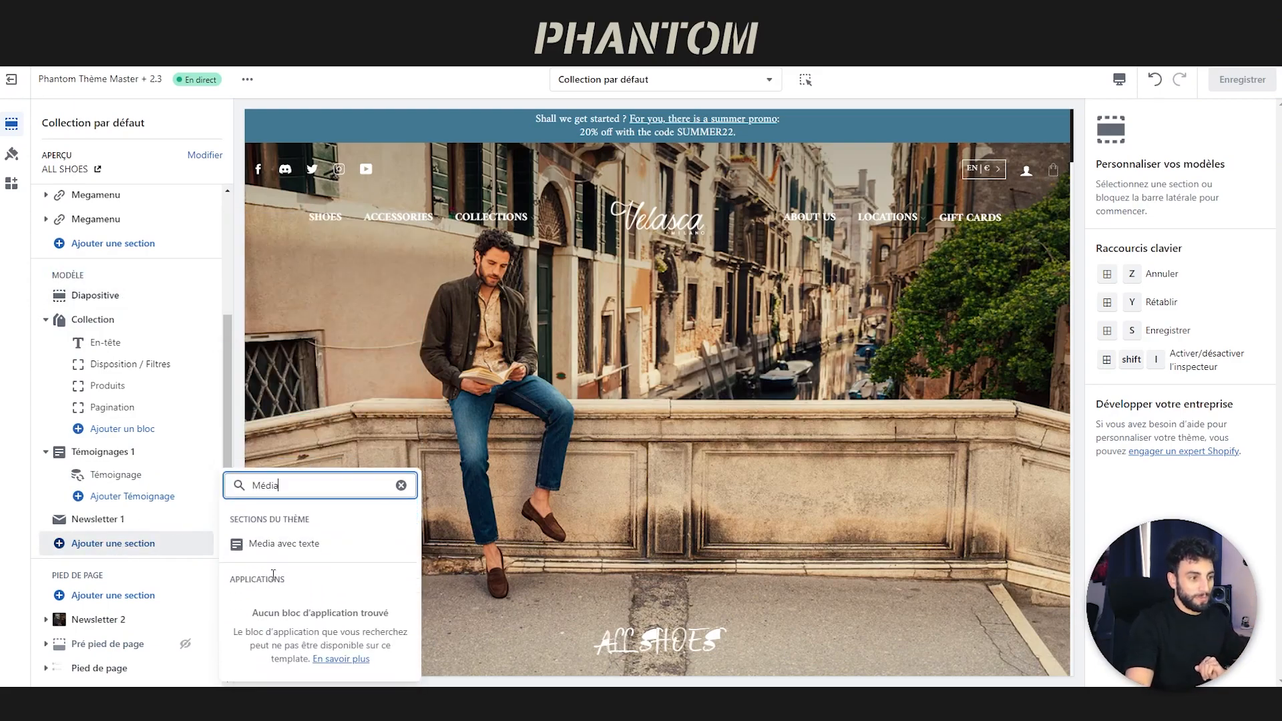
click(274, 544)
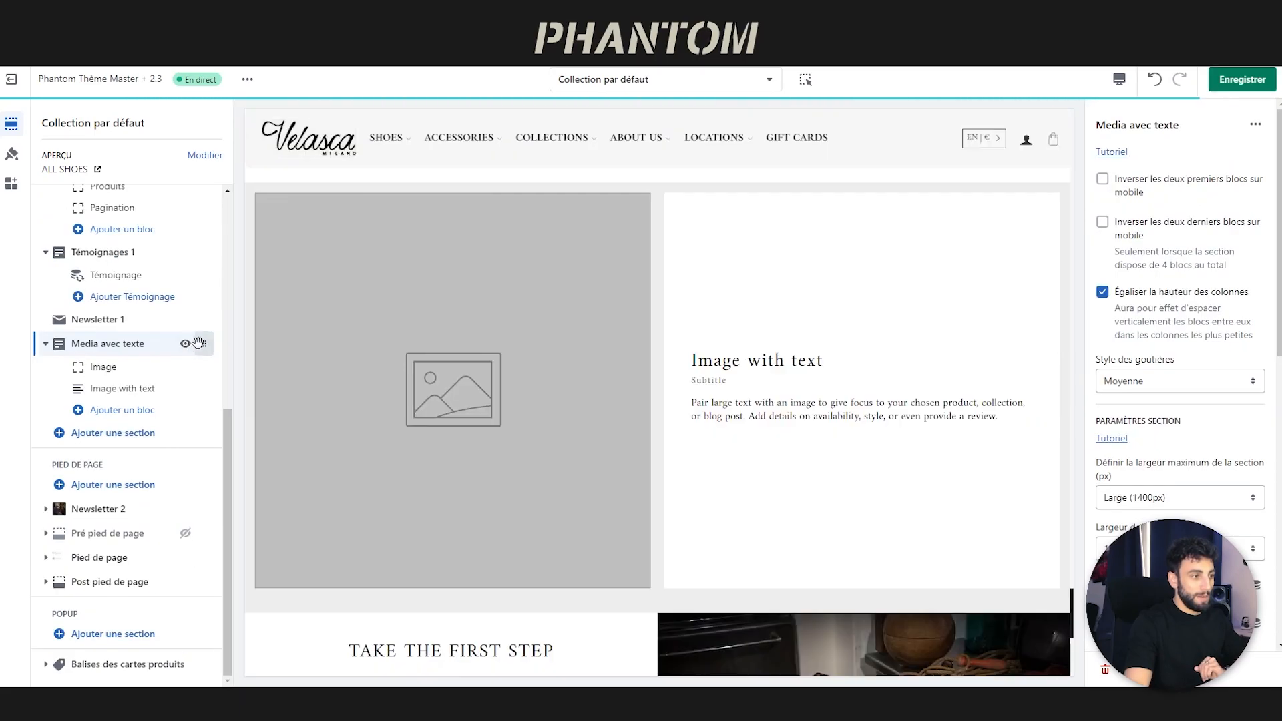
drag(204, 341, 202, 288)
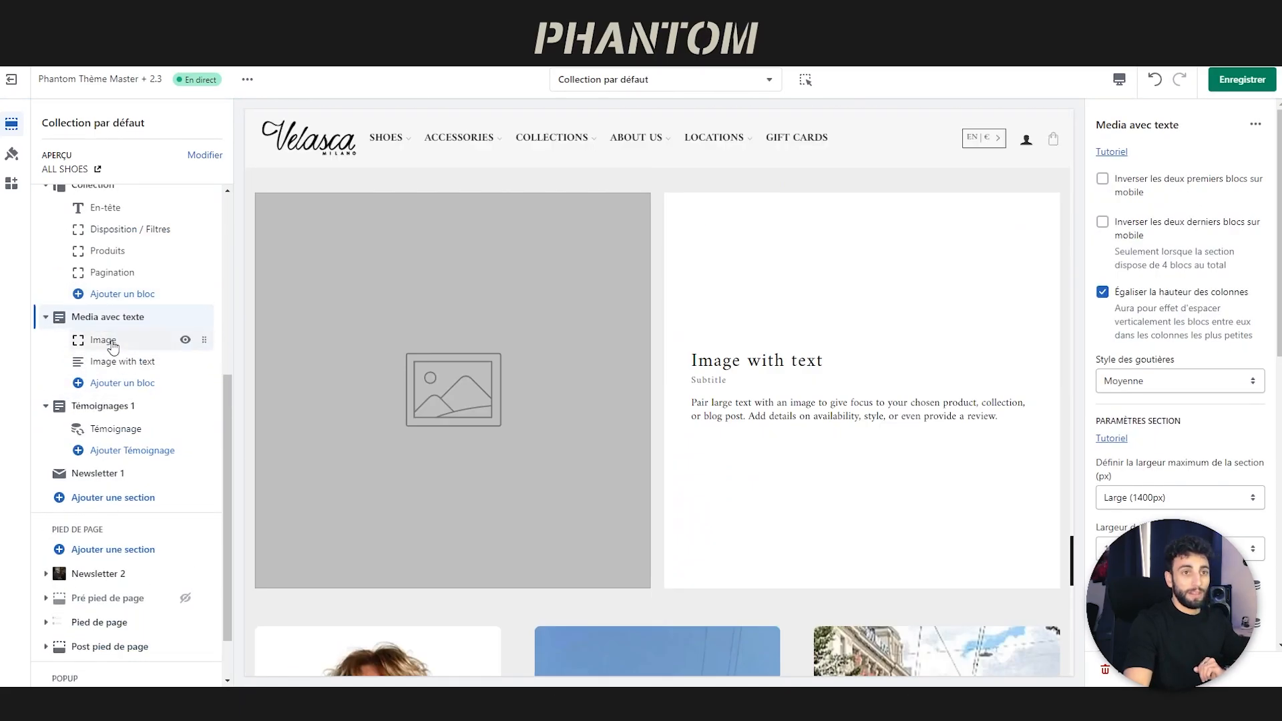
- Try connecting the Image block of Media avec texte to the Image avec texte metaobject, and remove that connection
click(104, 341)
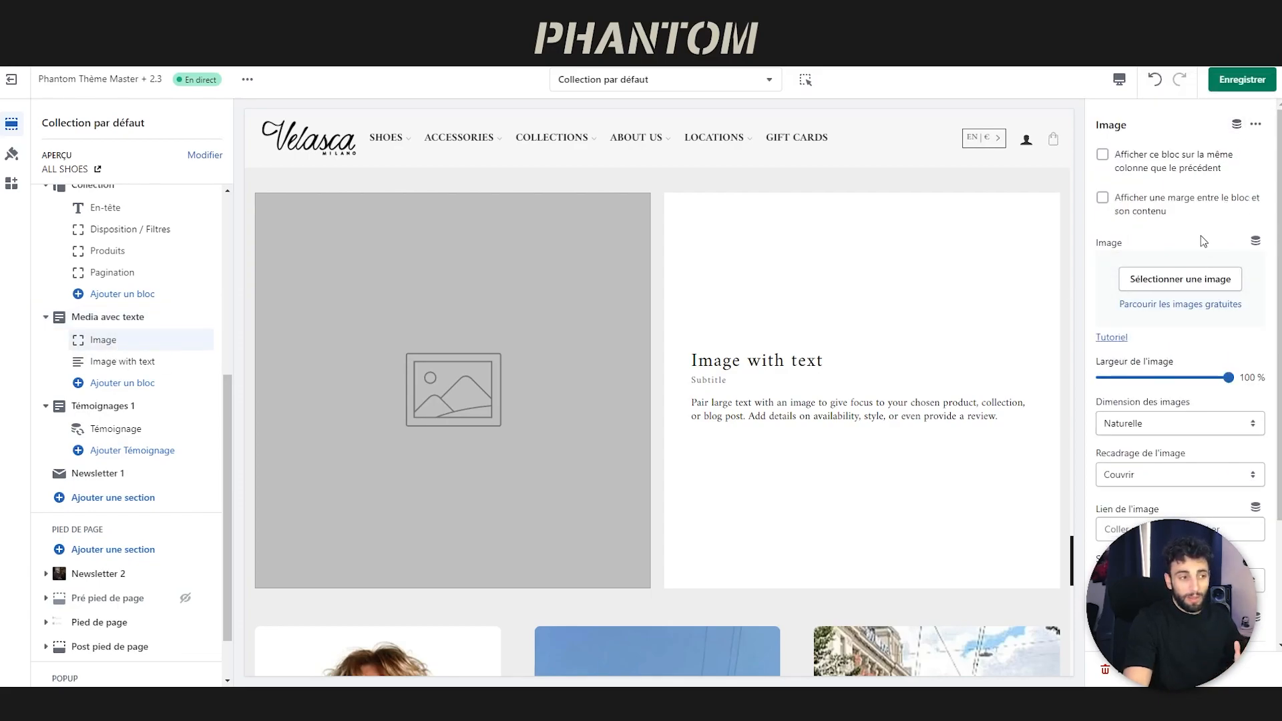
click(1237, 126)
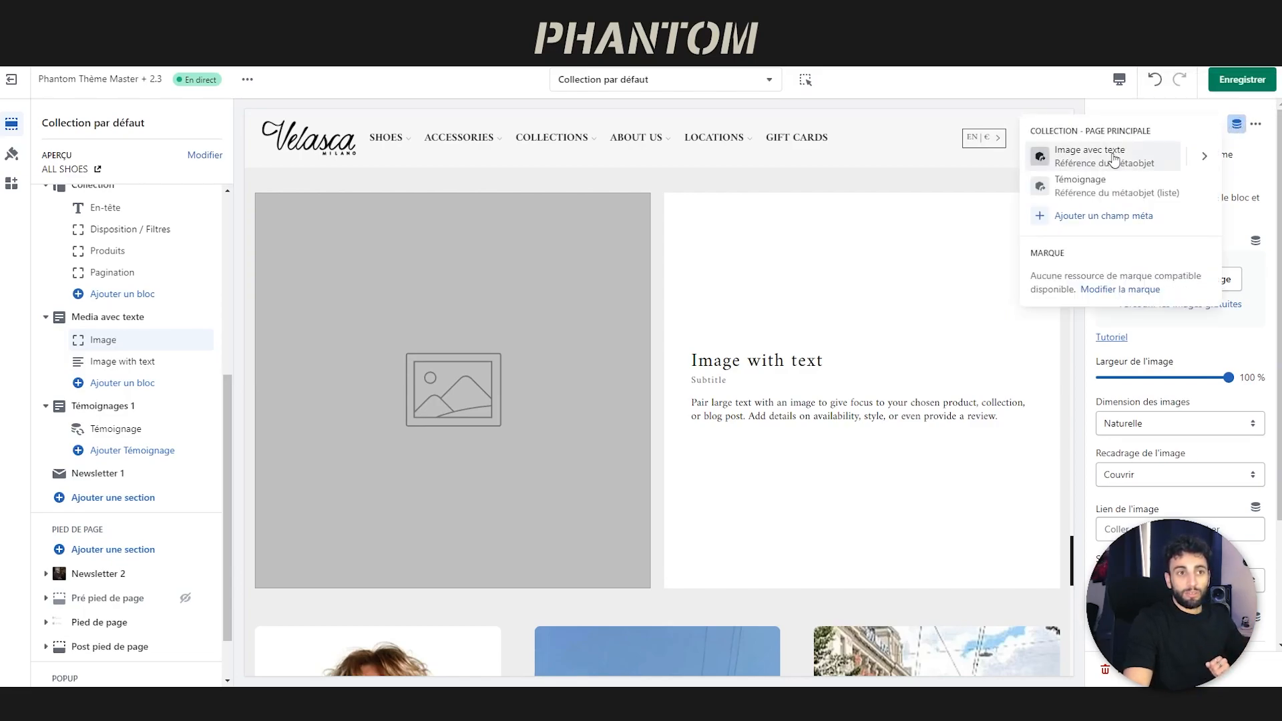
click(1204, 156)
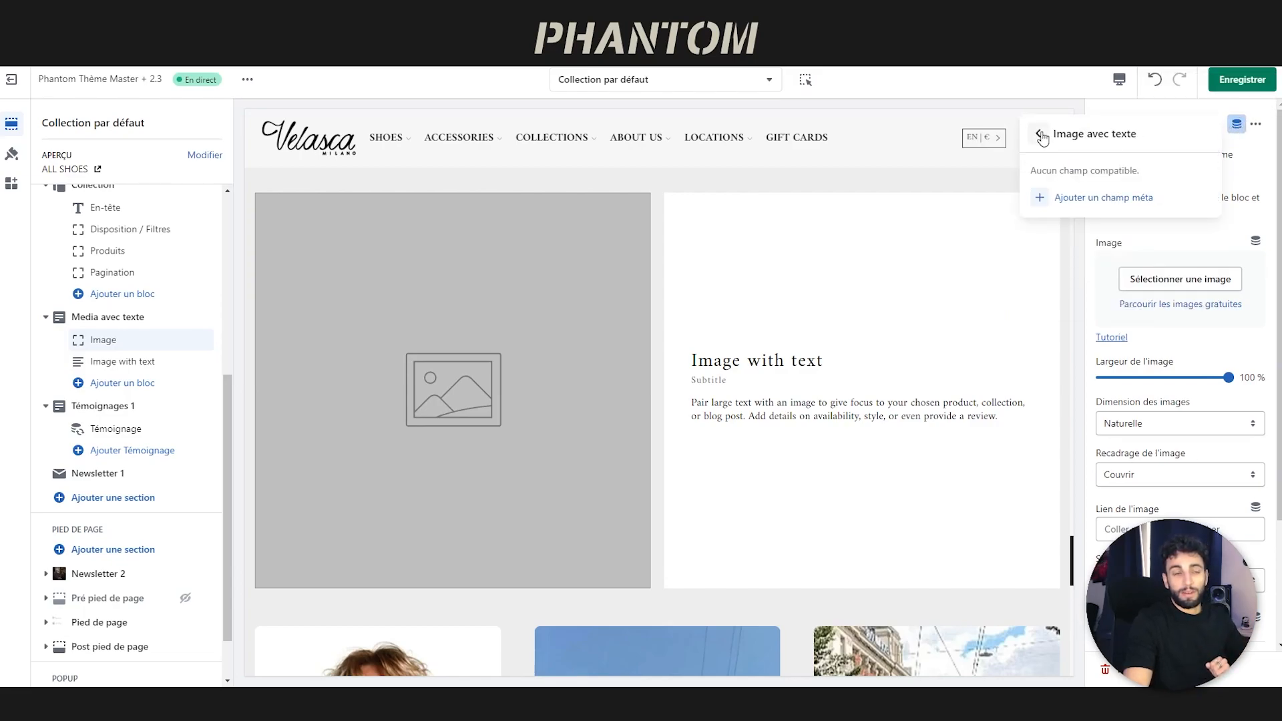
click(1040, 134)
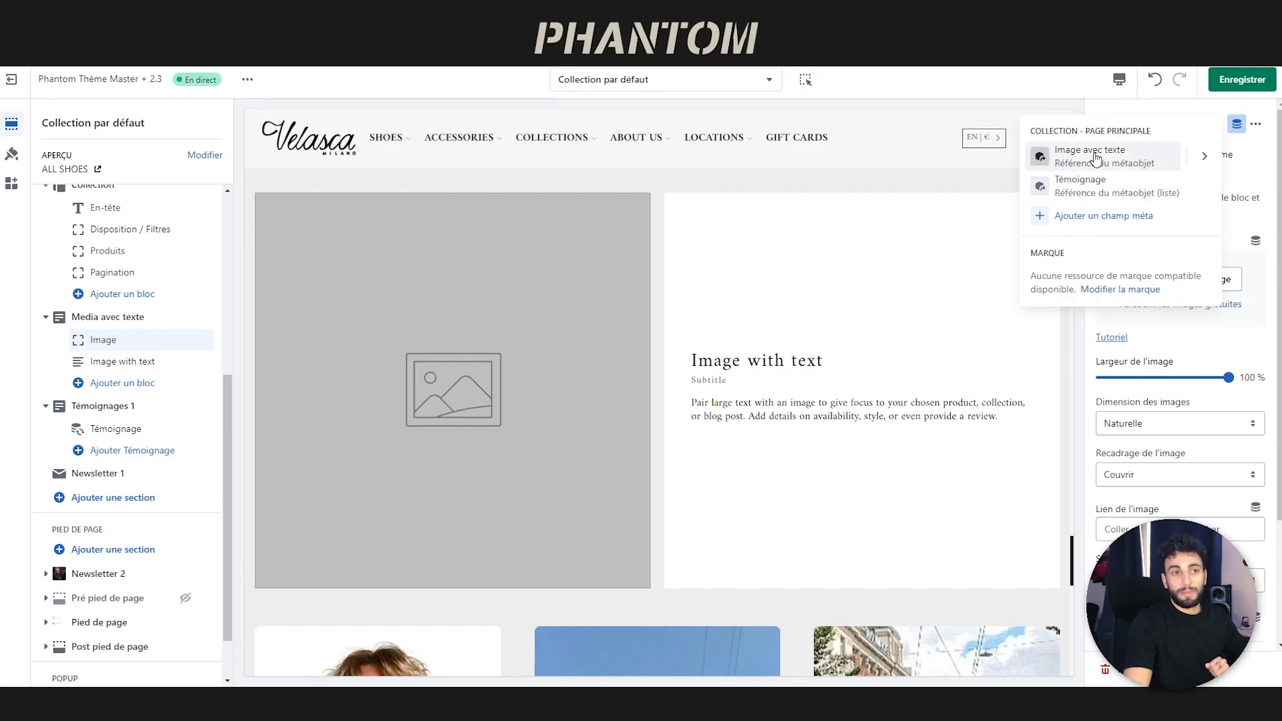
click(1096, 156)
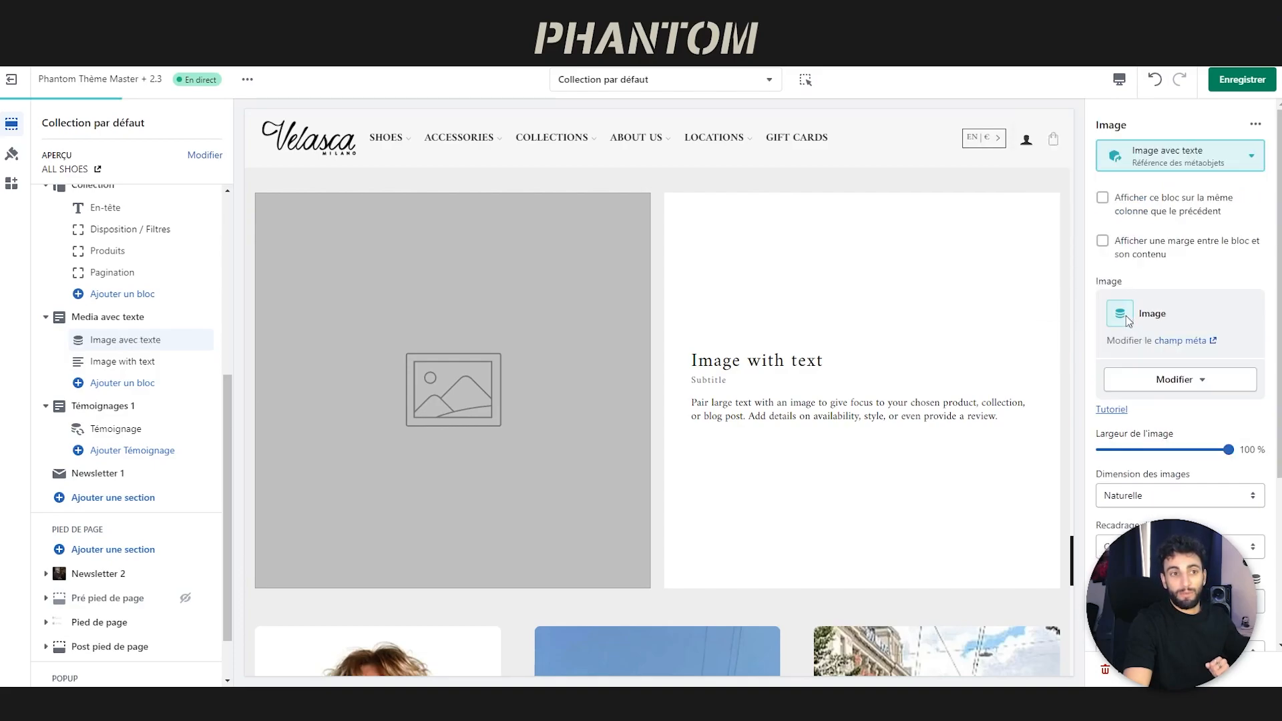
click(1212, 155)
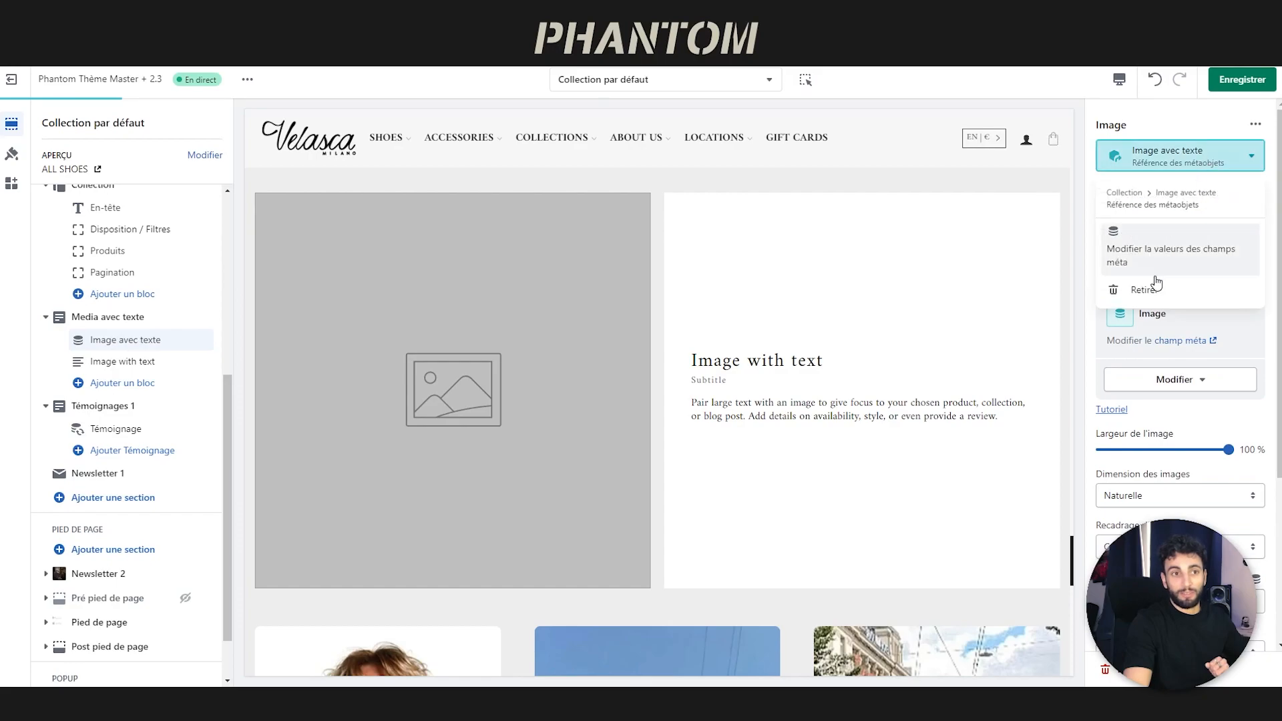
click(1147, 289)
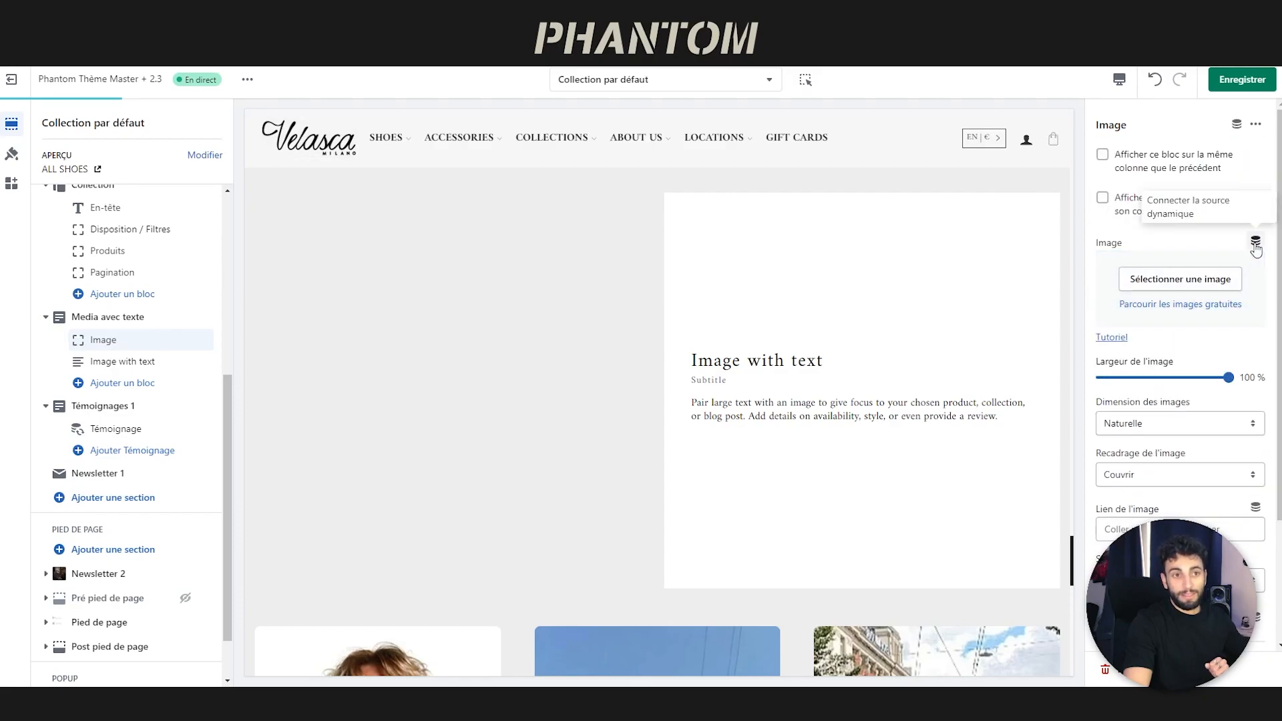
- Connect the block's image to the Image field of Image avec texte, and link the whole block to that metaobject
click(1256, 240)
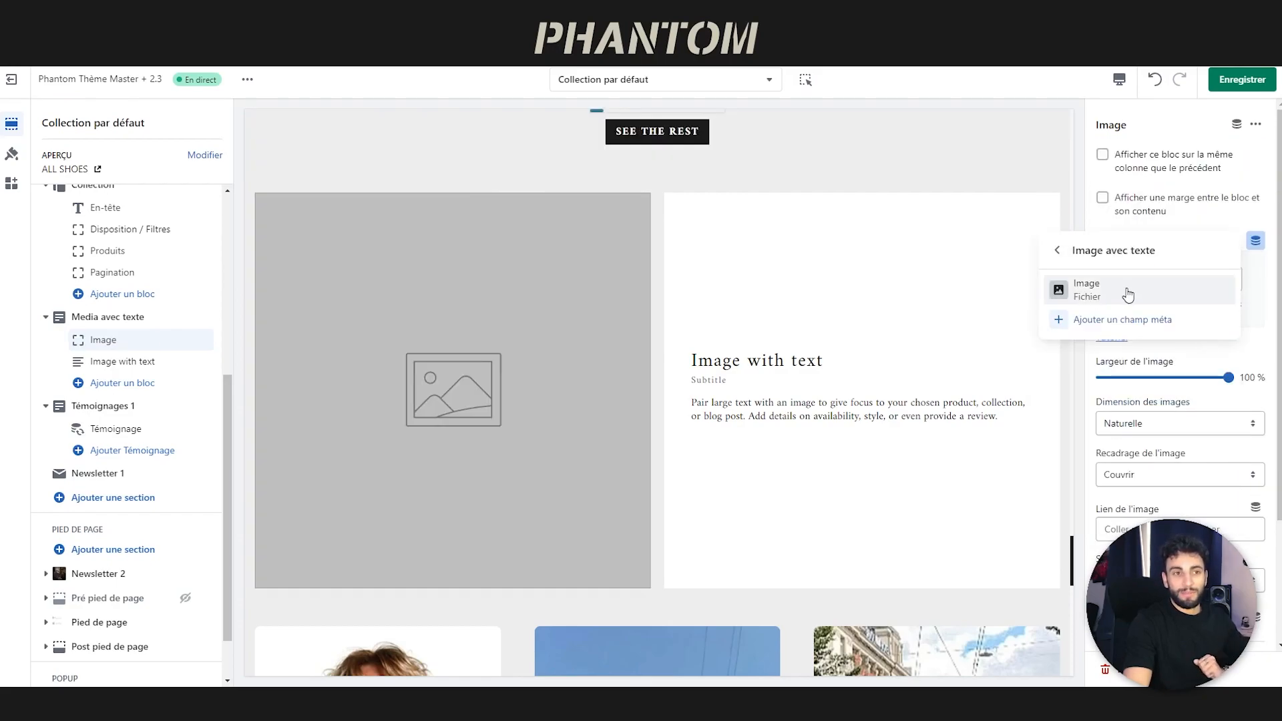
click(1125, 291)
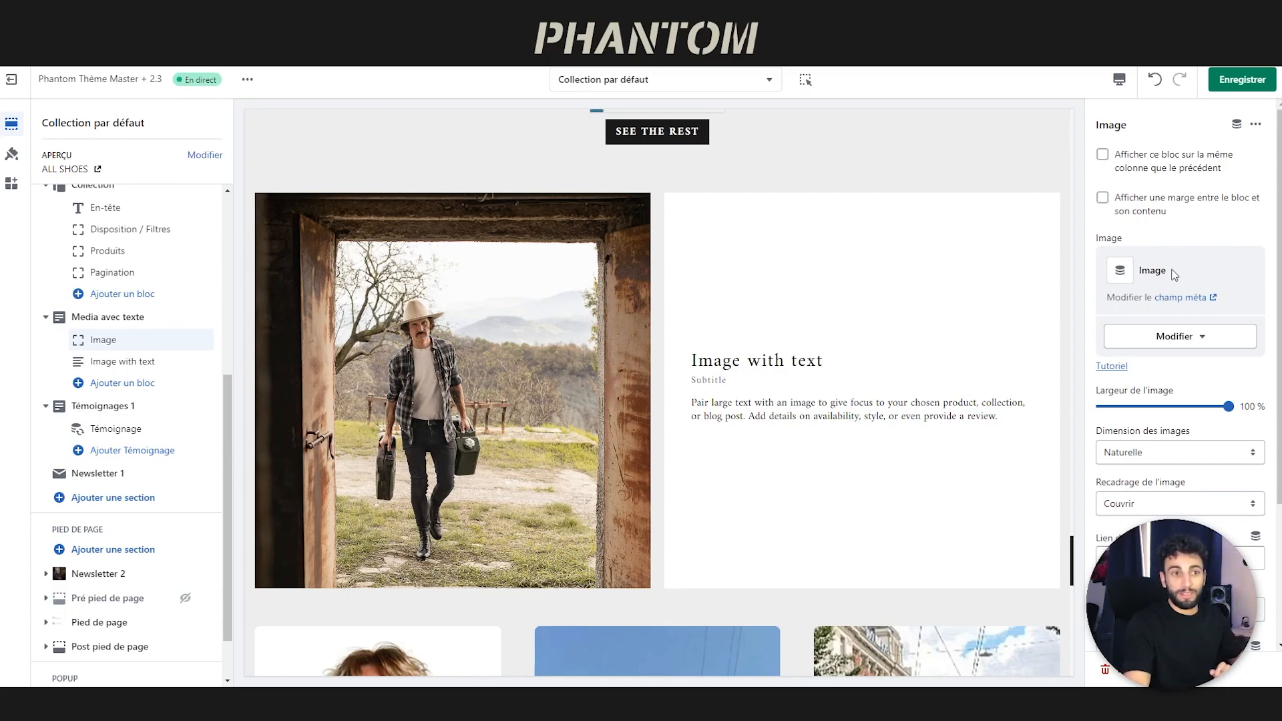
click(1235, 123)
click(1131, 162)
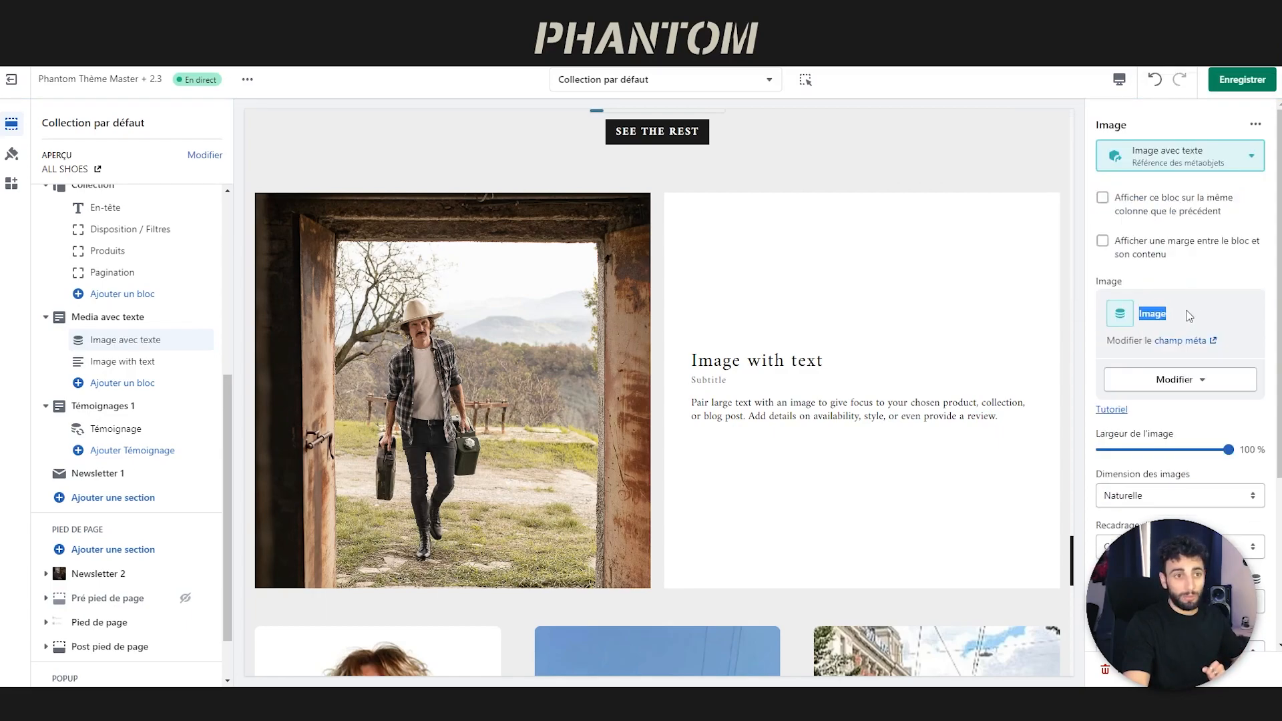
- Link the Image with text block to the Image avec texte metaobject and review its connected fields
click(117, 361)
click(1235, 124)
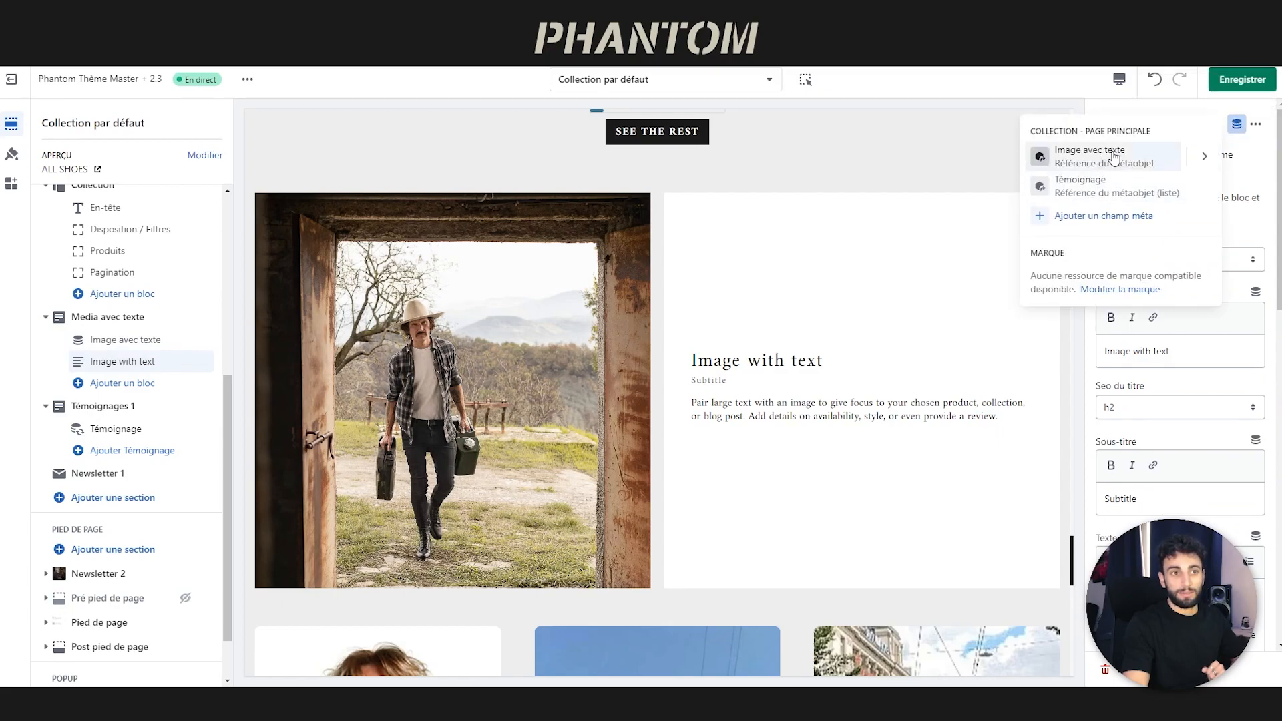
click(1113, 157)
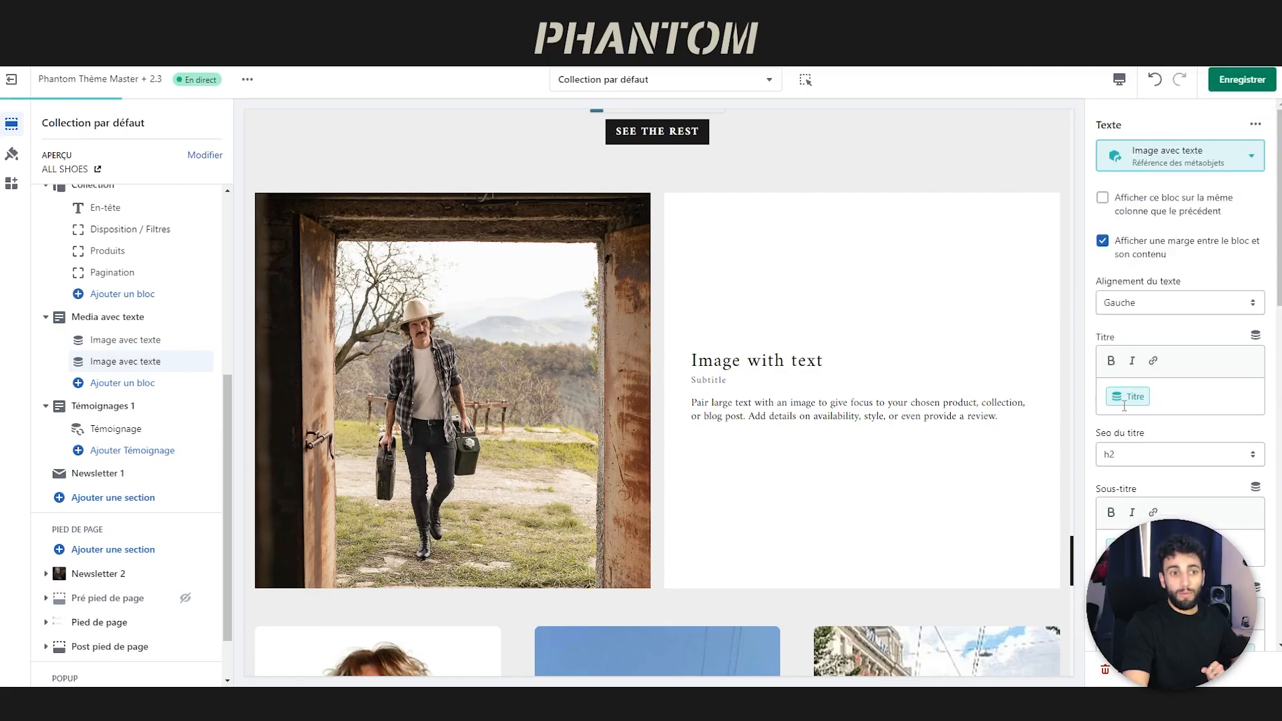
scroll(1167, 345, down, 6)
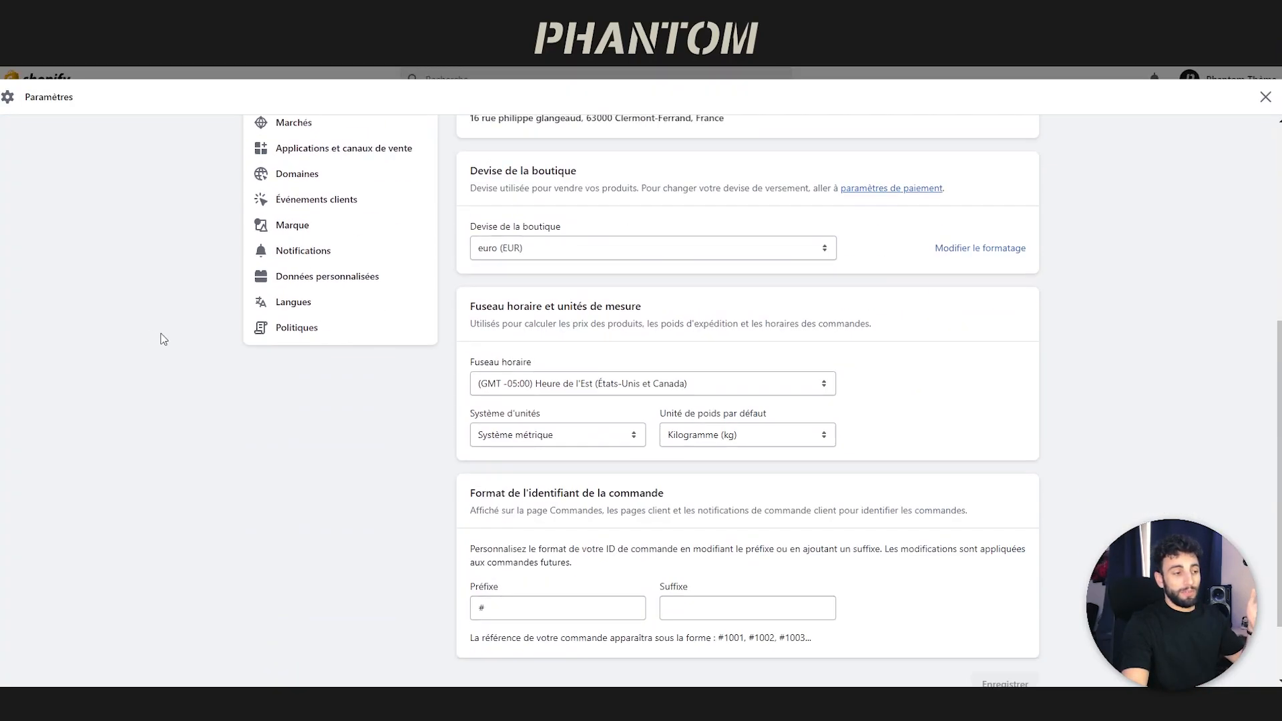
- Open the Image avec texte metaobject definition in the store's custom data settings
scroll(163, 338, down, 1)
click(264, 233)
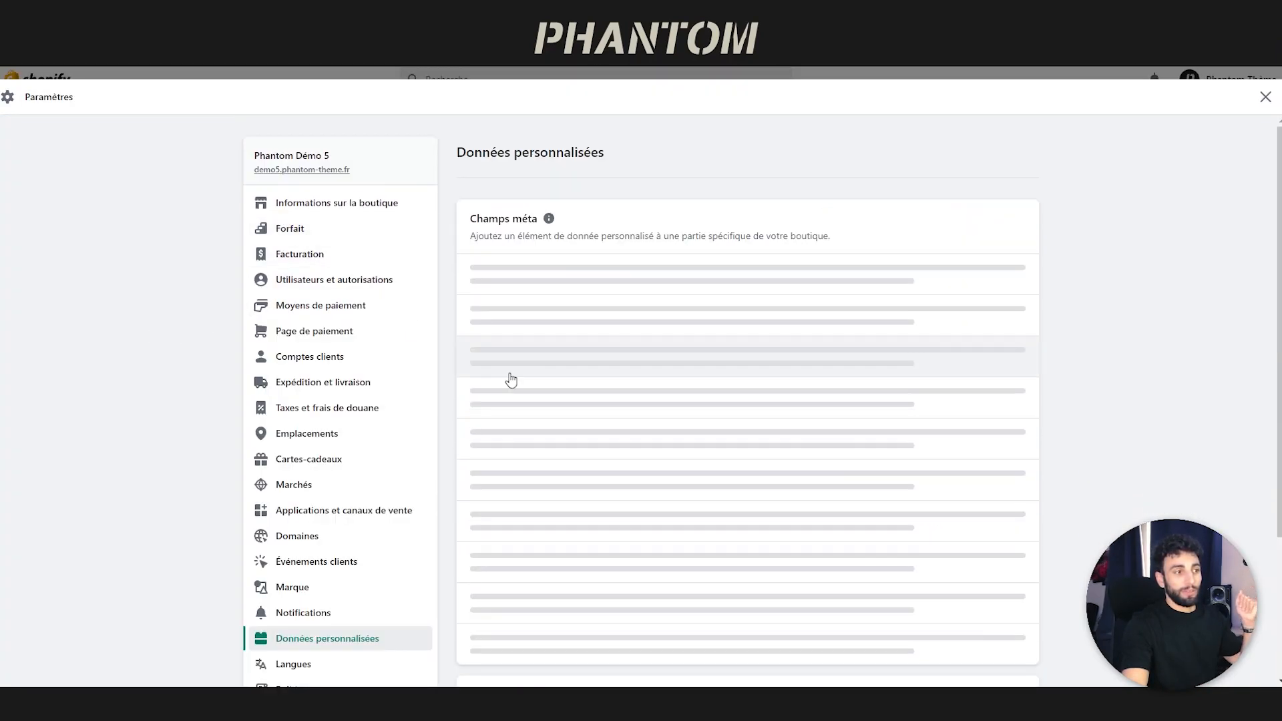
scroll(604, 387, down, 3)
click(543, 611)
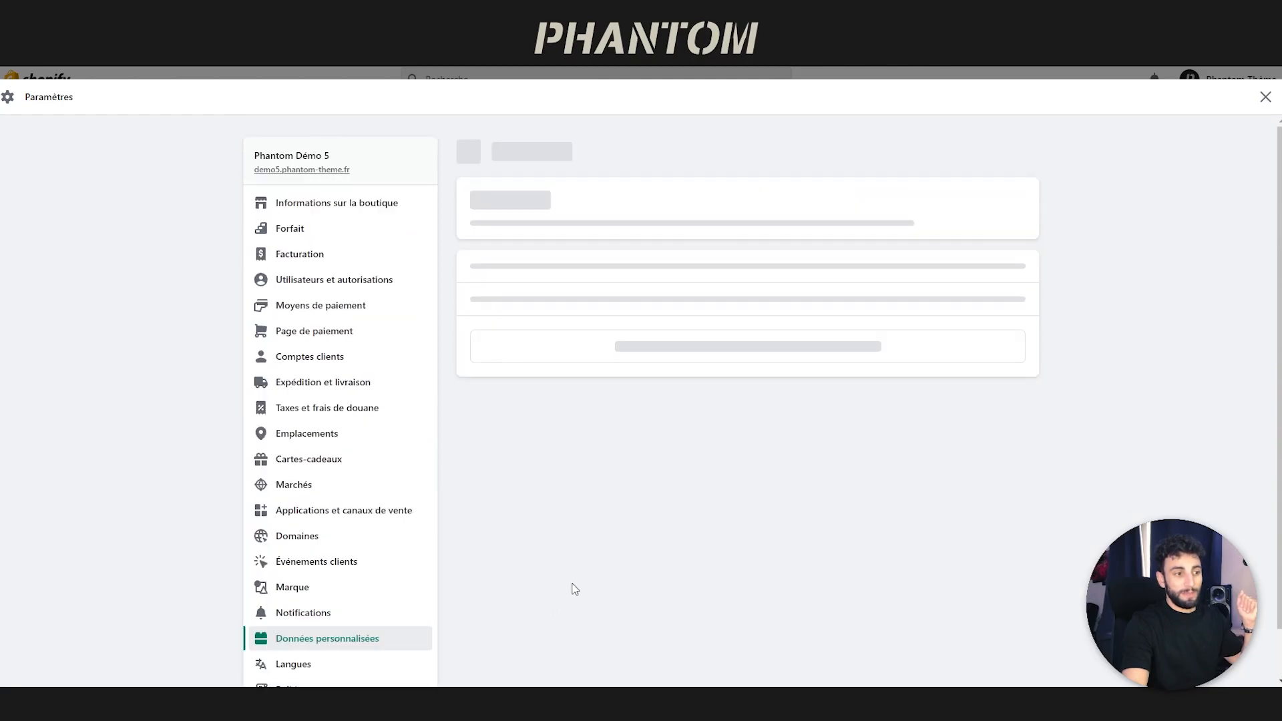
- Add a single-value Couleur field named "Couleur de l'arrière-plan" to the Image avec texte definition
scroll(641, 478, down, 3)
click(647, 482)
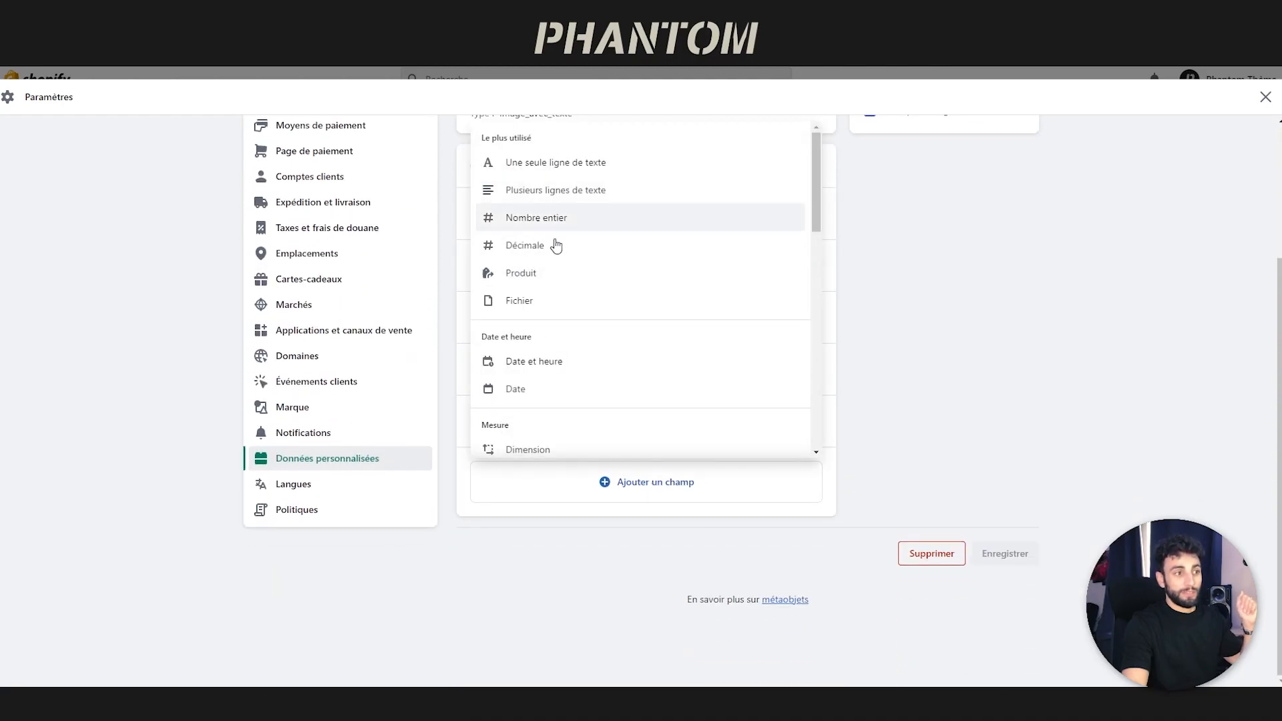
scroll(555, 231, down, 5)
scroll(555, 354, down, 2)
click(528, 326)
text(Co)
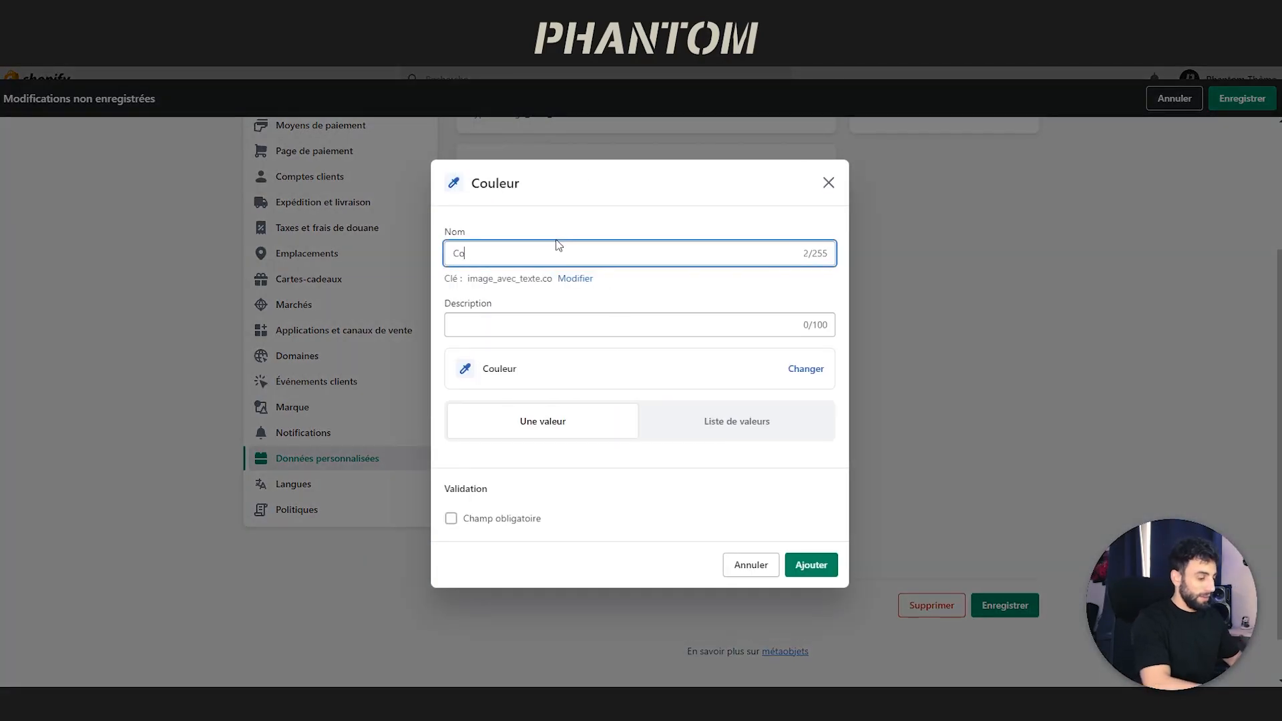
text(uleur de l'arire)
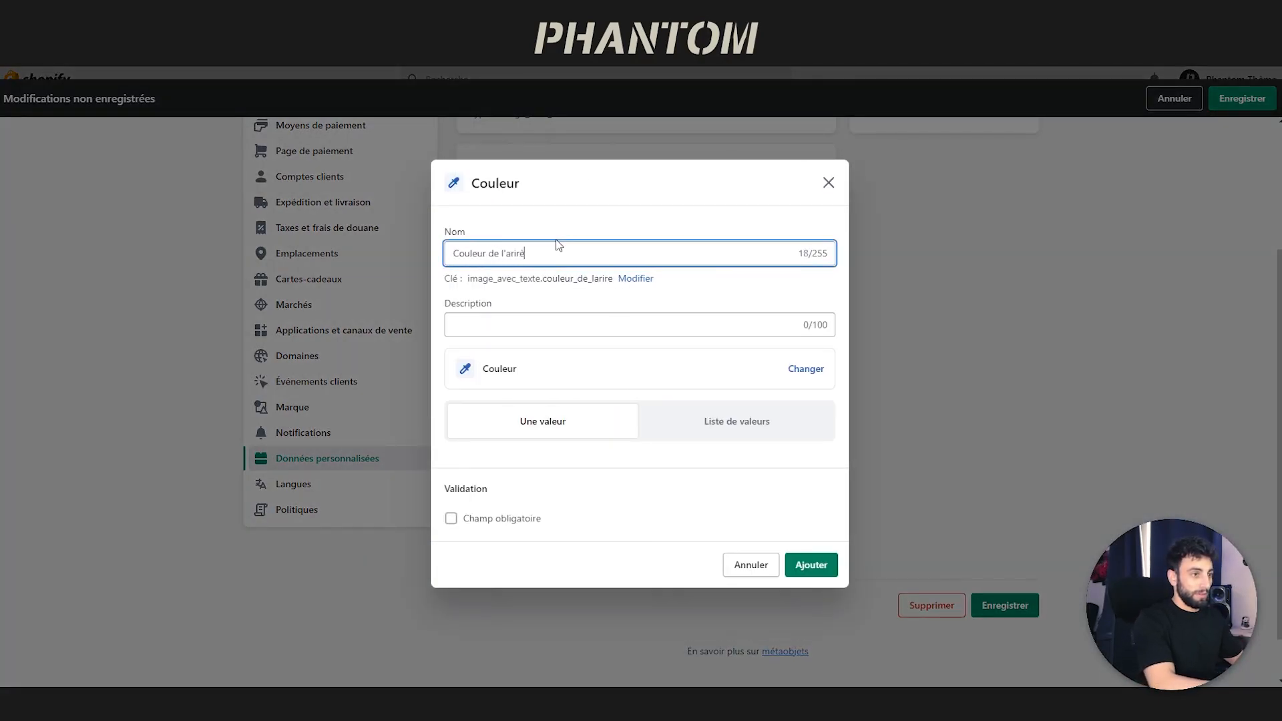
key(BackSpace)
key(BackSpace)
key(BackSpace)
text(rière-plan)
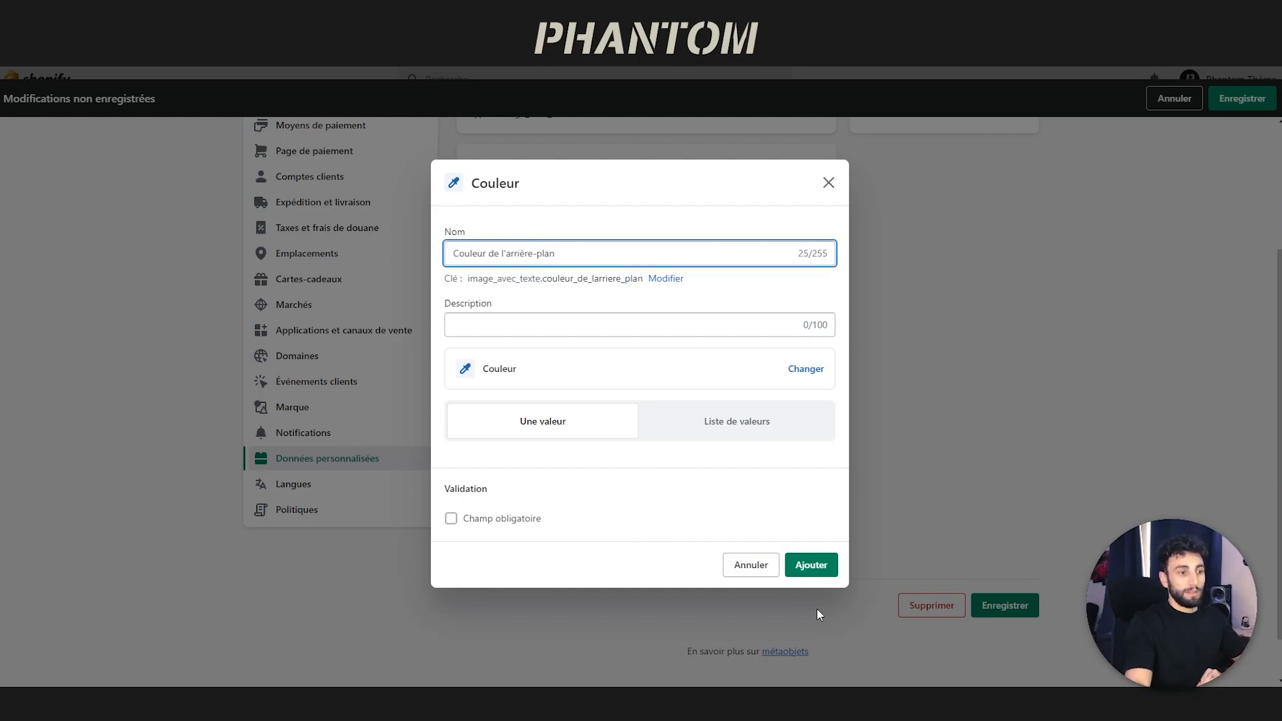
click(810, 565)
- Move the Couleur de l'arrière-plan field above Couleur du titre, save the definition and close the settings
drag(480, 473, 481, 417)
click(1005, 605)
scroll(563, 579, up, 3)
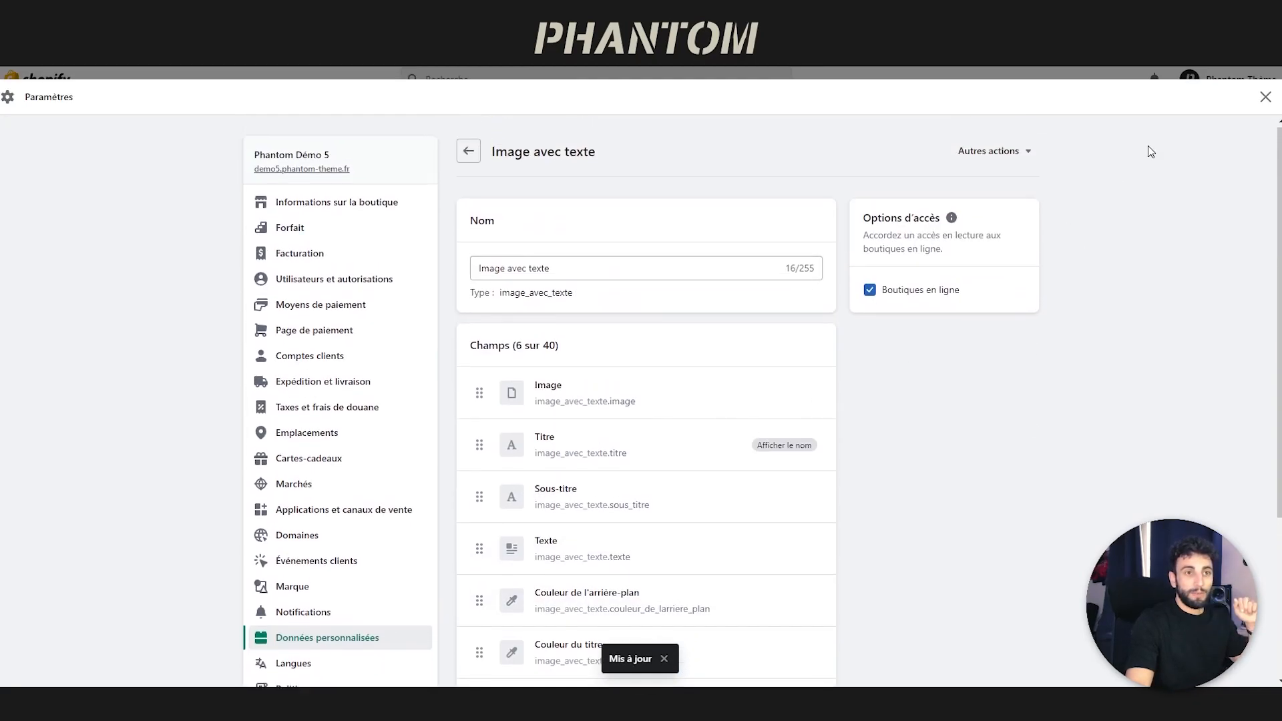
click(1265, 97)
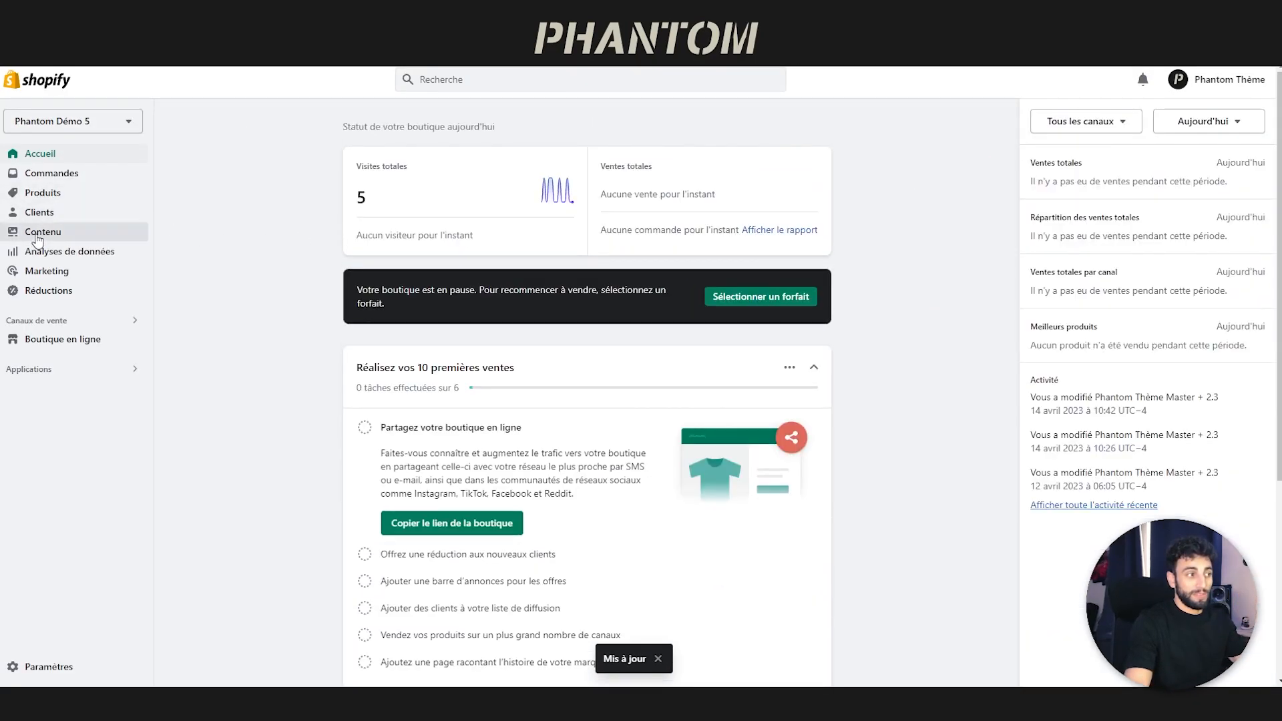
- Set the background colour of the Titre 1 metaobject entry to white #FFFFFF and save the entry
click(55, 234)
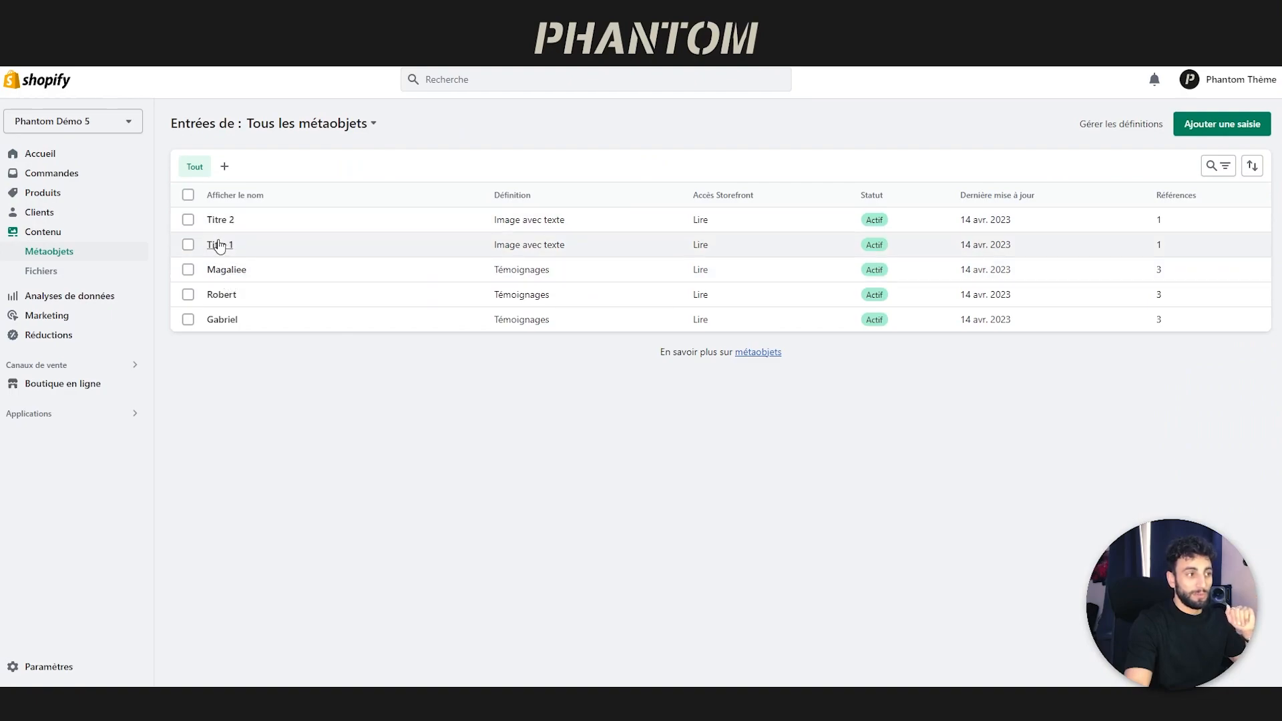
click(220, 245)
scroll(432, 378, down, 2)
click(432, 359)
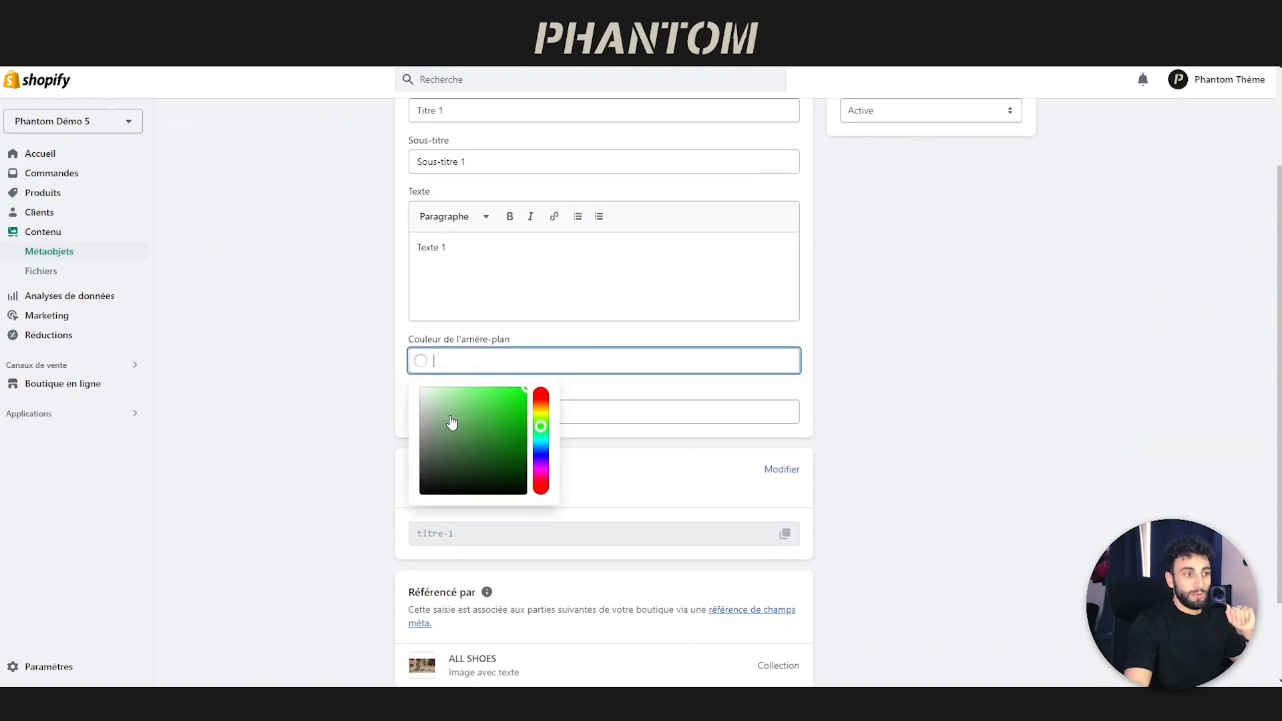
drag(452, 423, 387, 375)
click(995, 79)
scroll(321, 292, up, 2)
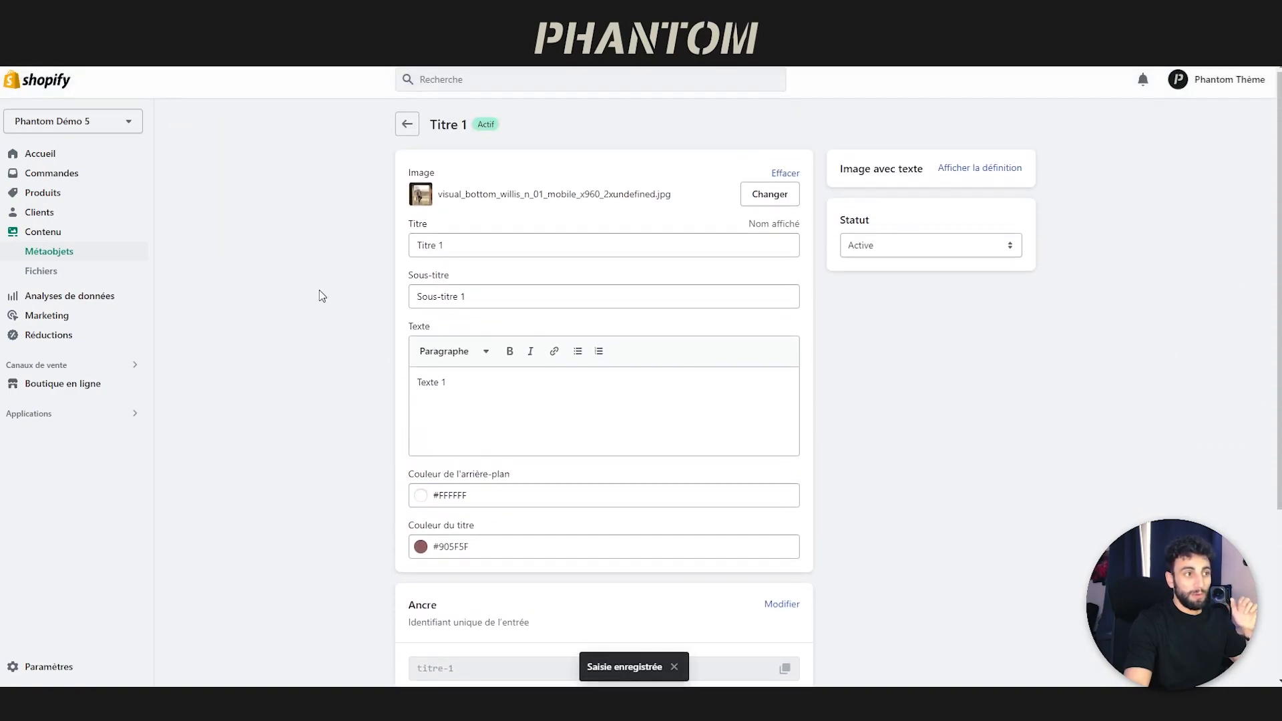
- Set the background colour of the Titre 2 metaobject entry to pale yellow #FBFFE3 and save the entry
click(409, 133)
drag(243, 220, 232, 248)
click(232, 248)
scroll(401, 331, down, 4)
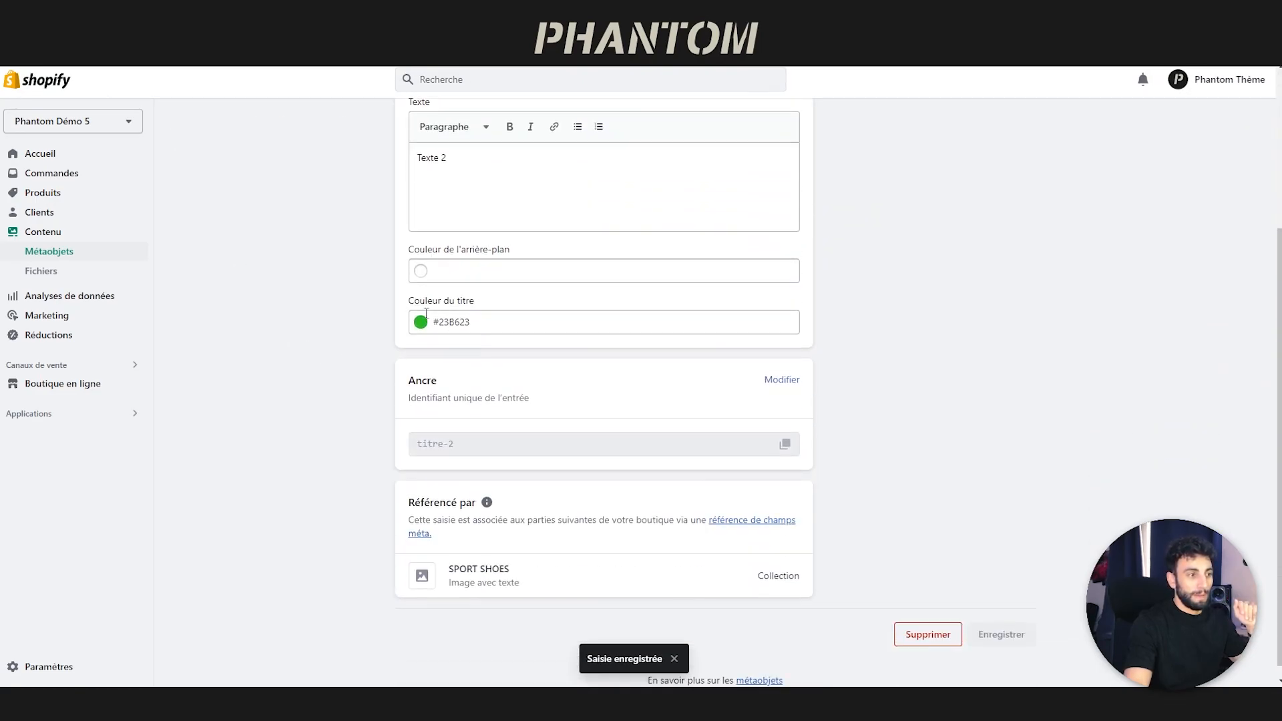
click(451, 267)
drag(543, 335, 540, 328)
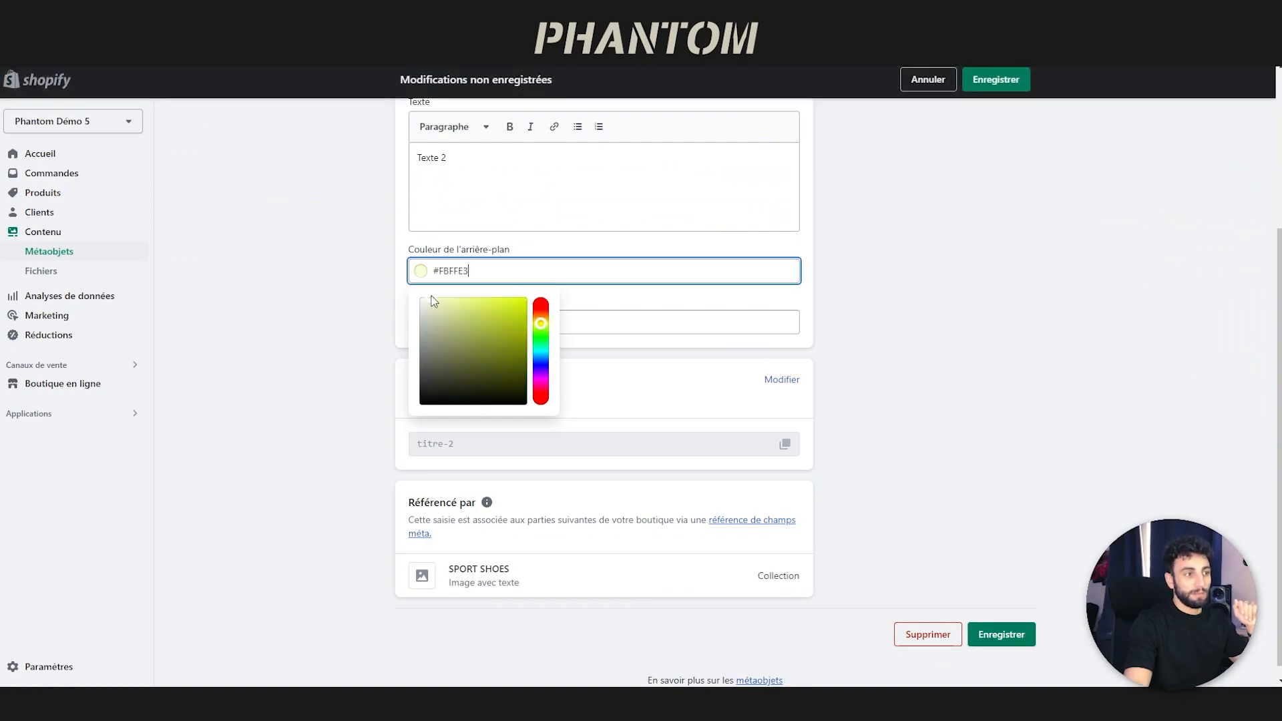
click(763, 301)
click(1001, 635)
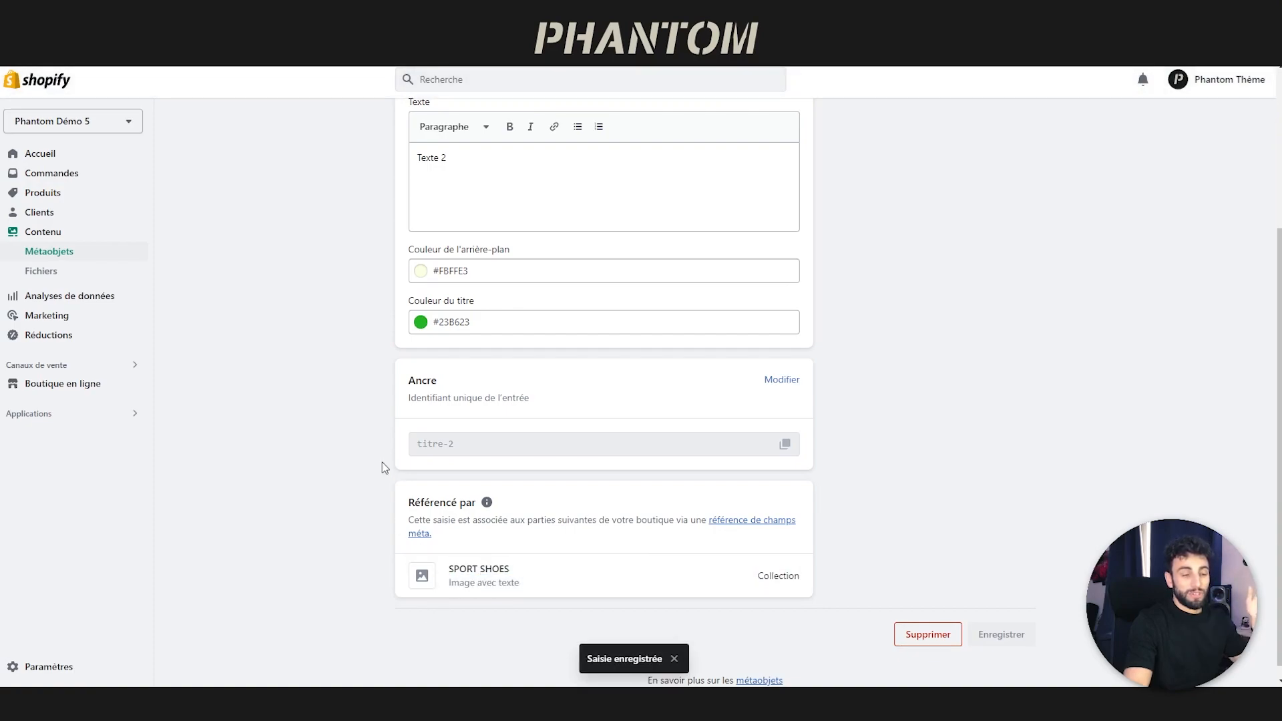
click(674, 659)
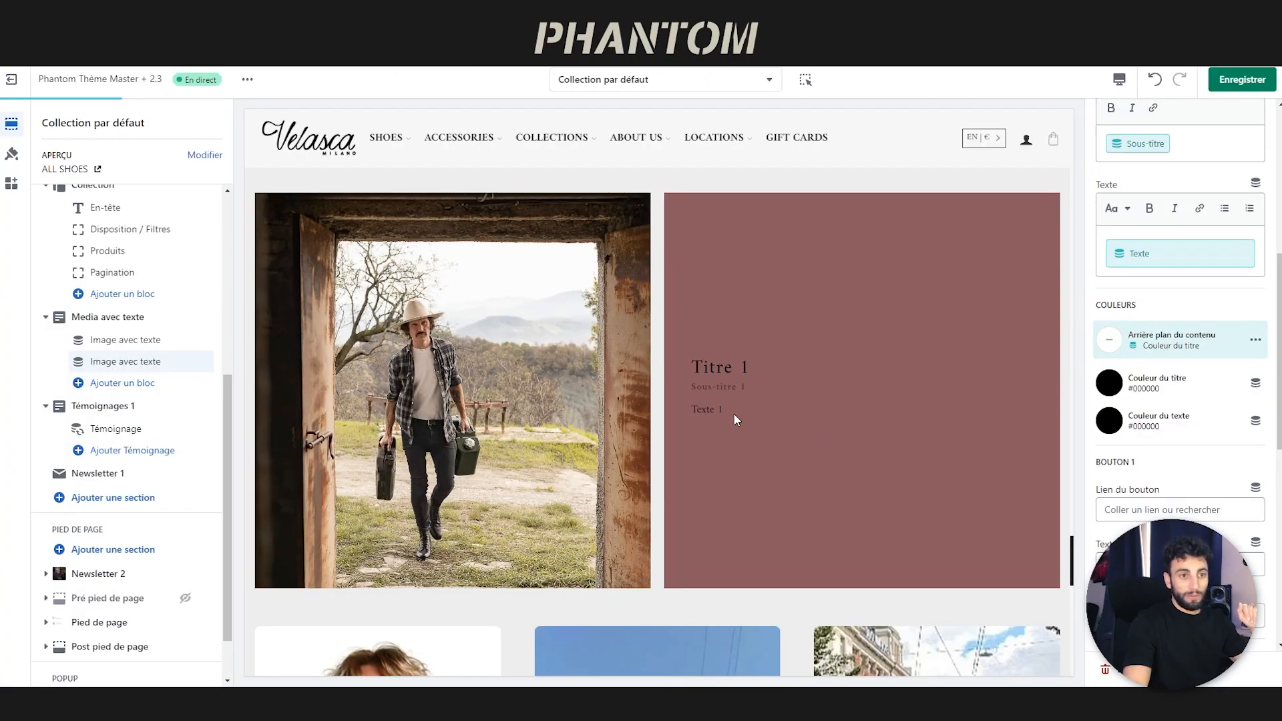
- Save the collection template and connect the Image avec texte block's title colour to the Couleur de l'arrière-plan field
key(ctrl+s)
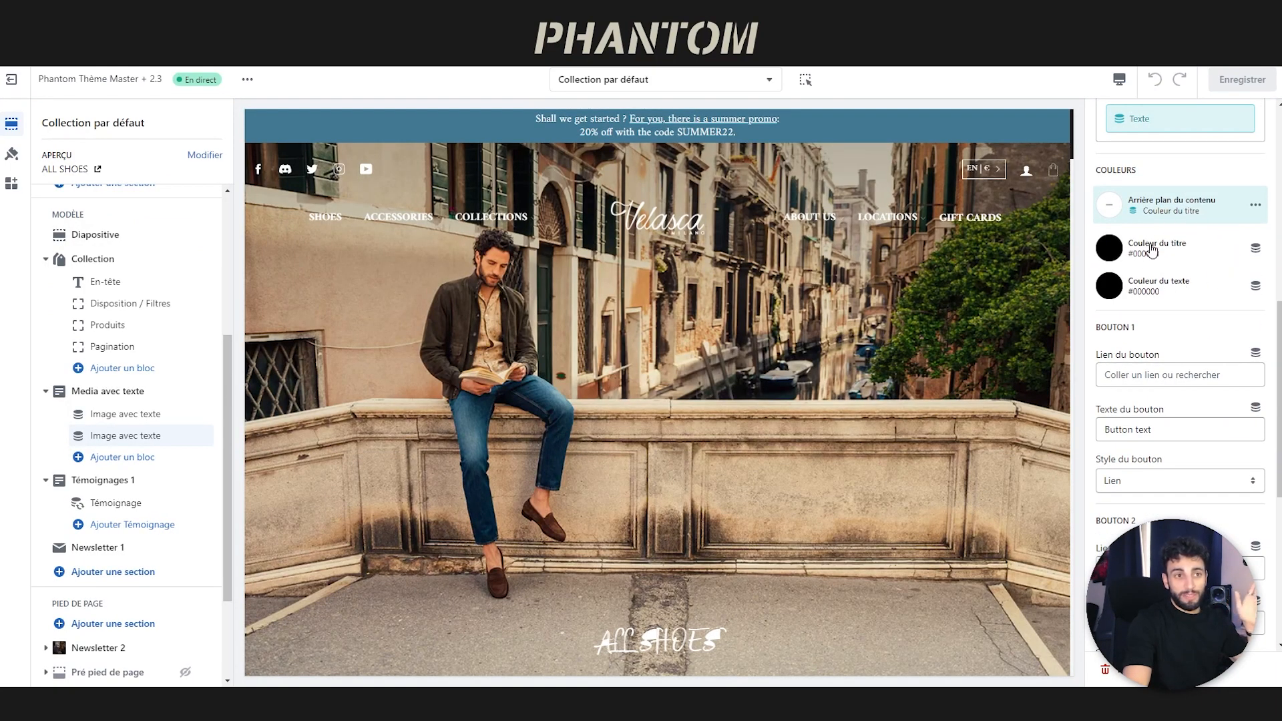
click(1159, 281)
click(1170, 286)
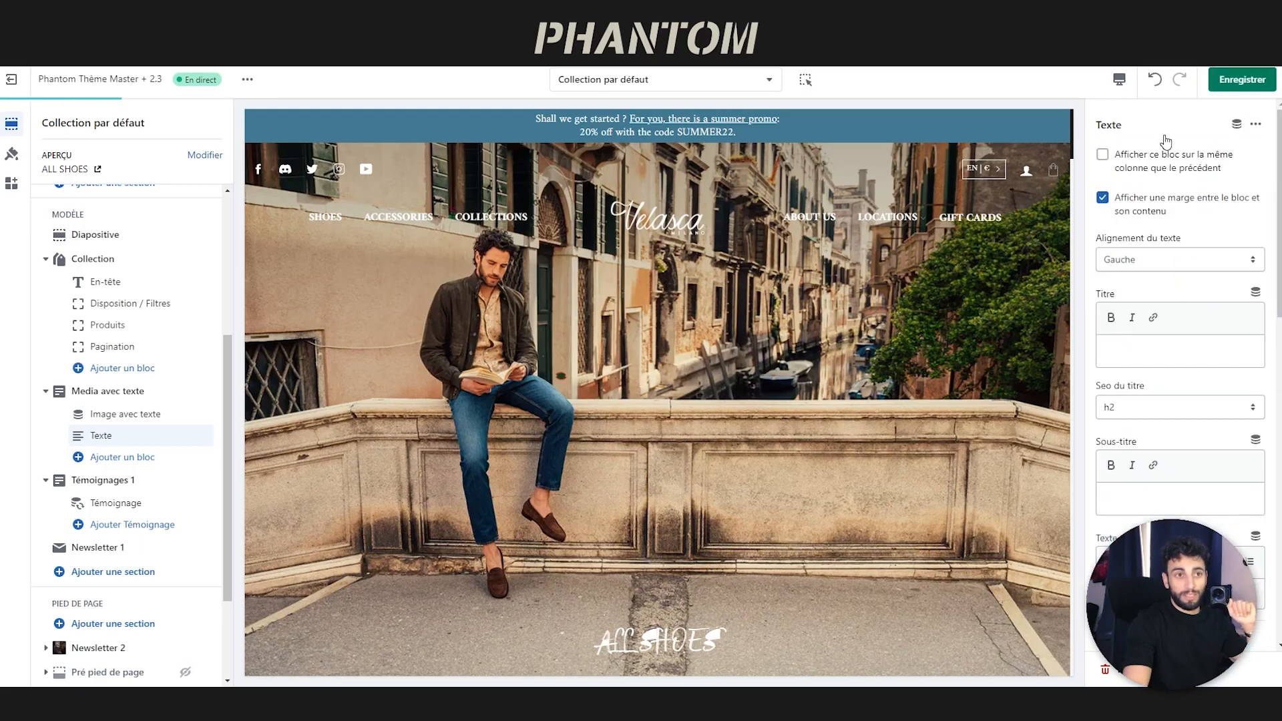
scroll(1182, 300, down, 4)
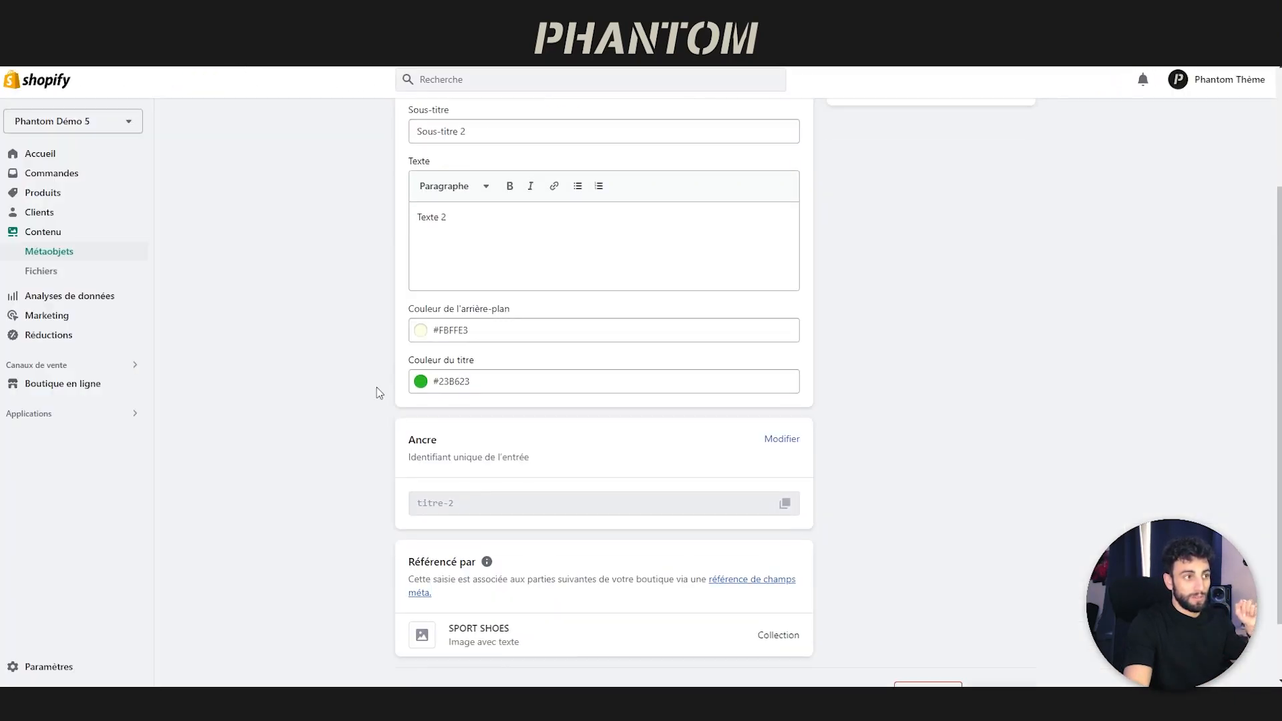
- Check the Titre 2 entry's colour fields and replace the block's content background source with the Couleur de l'arrière-plan field
scroll(420, 454, up, 3)
drag(519, 481, 412, 486)
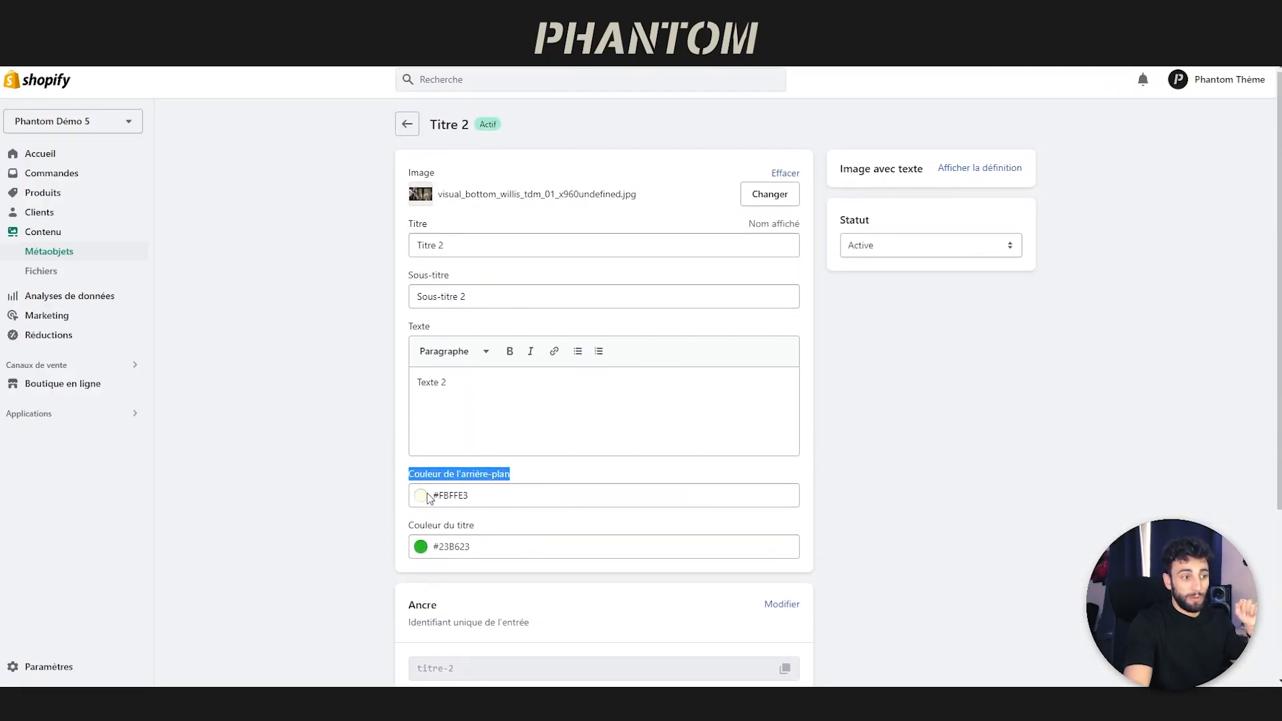
drag(475, 529, 410, 527)
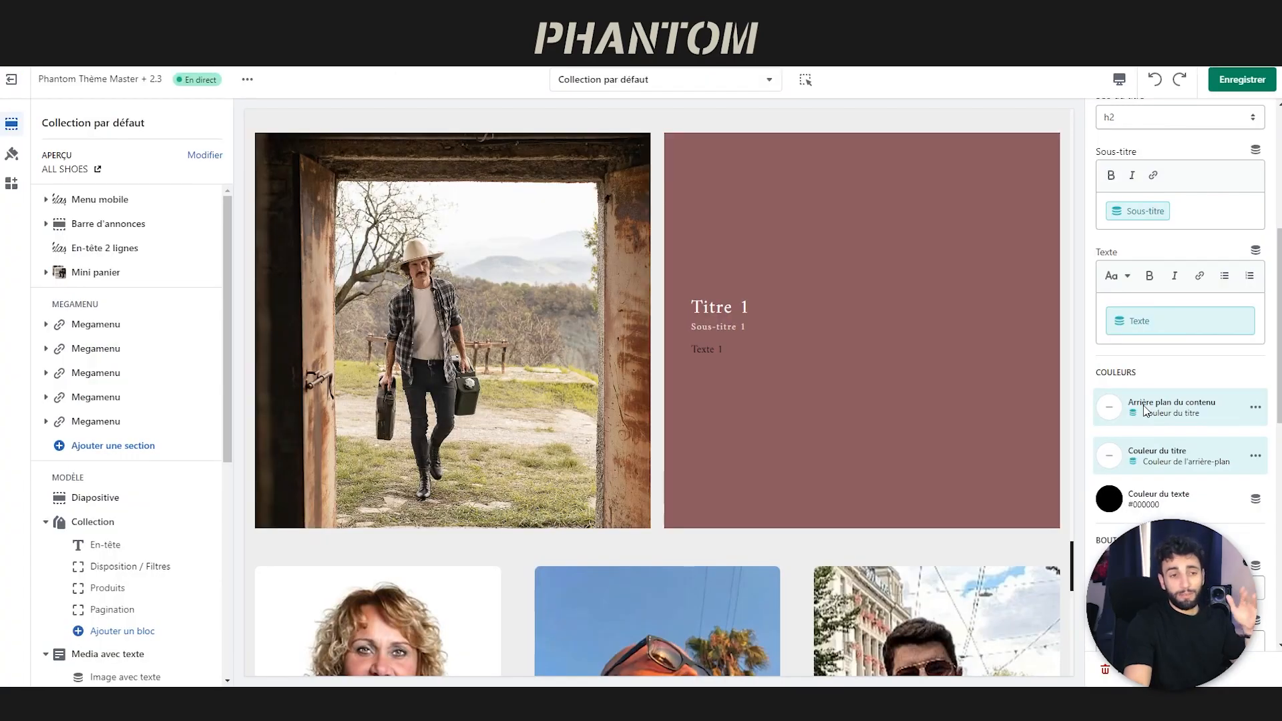
click(1255, 407)
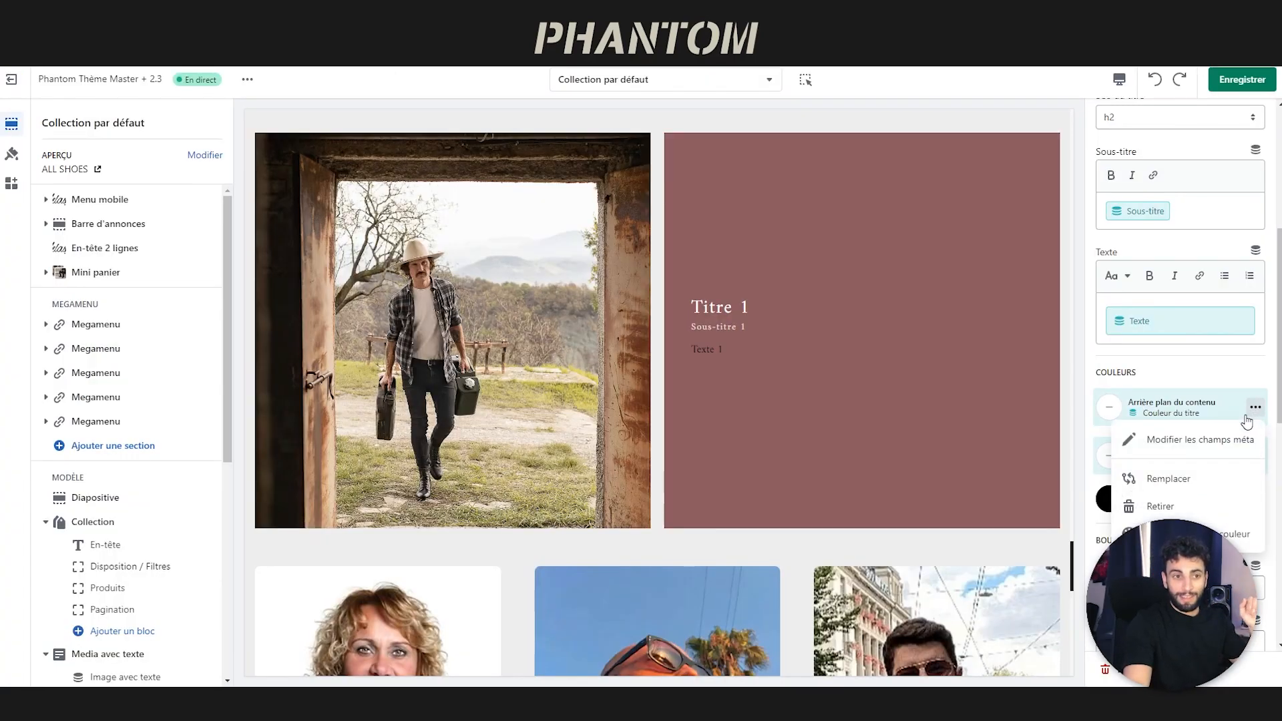
click(1186, 490)
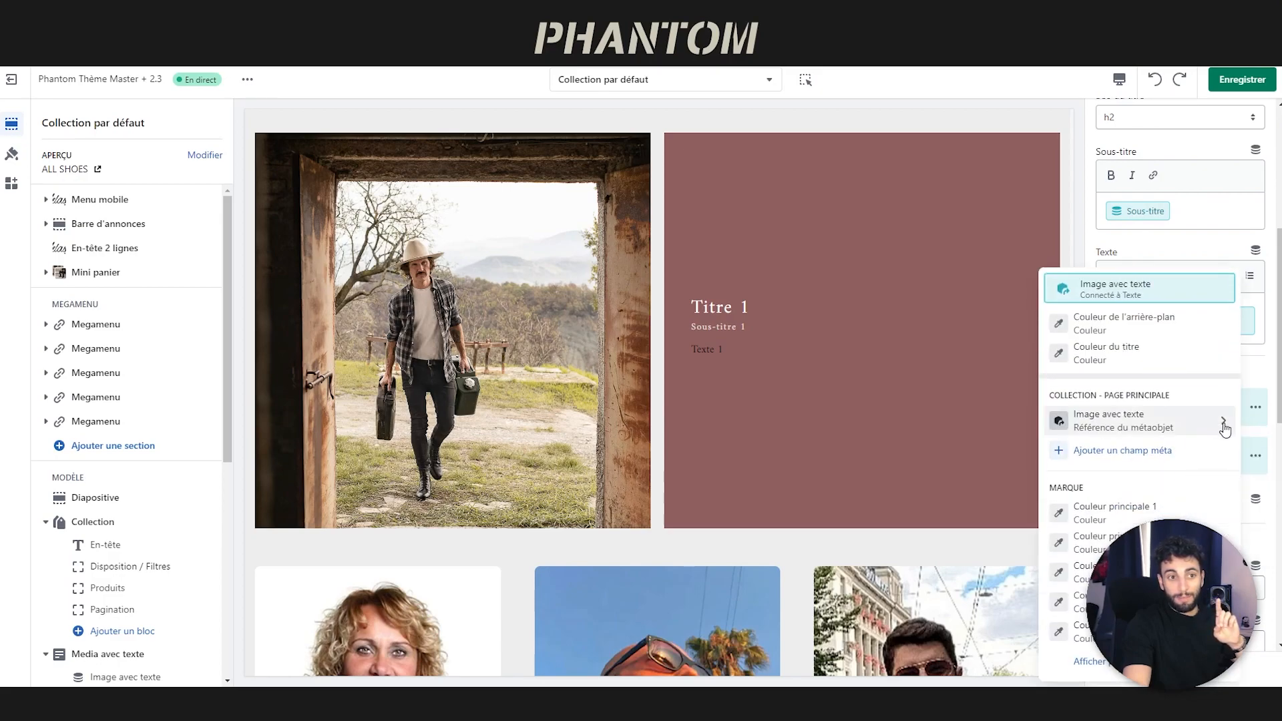
click(1139, 324)
- Replace the source of the block's title colour with the Couleur du titre field and save the collection template
click(1253, 457)
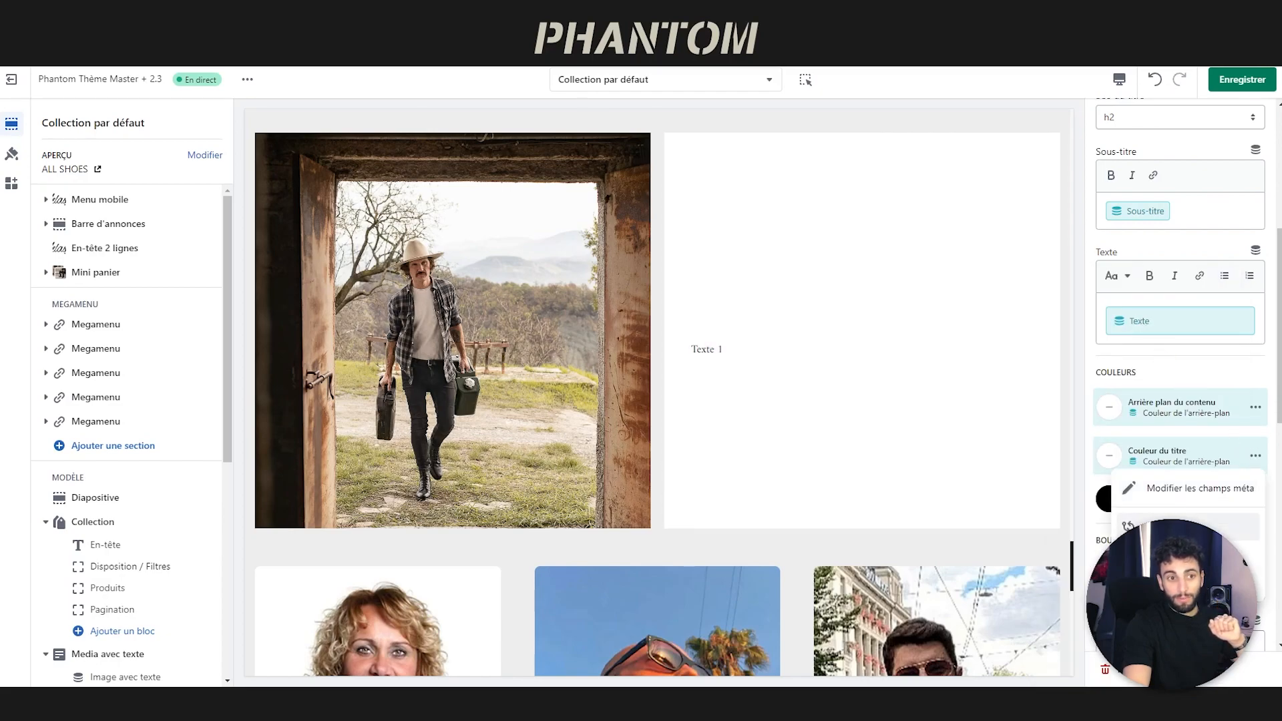
click(1175, 526)
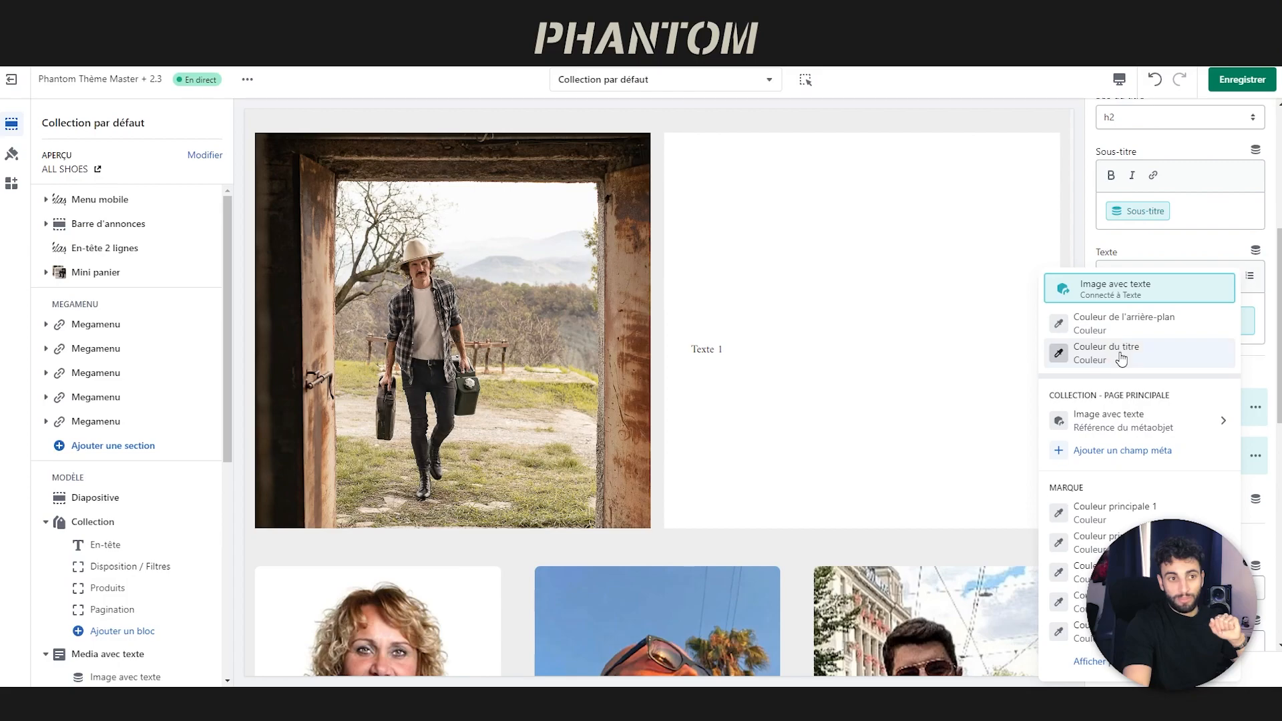
click(1121, 355)
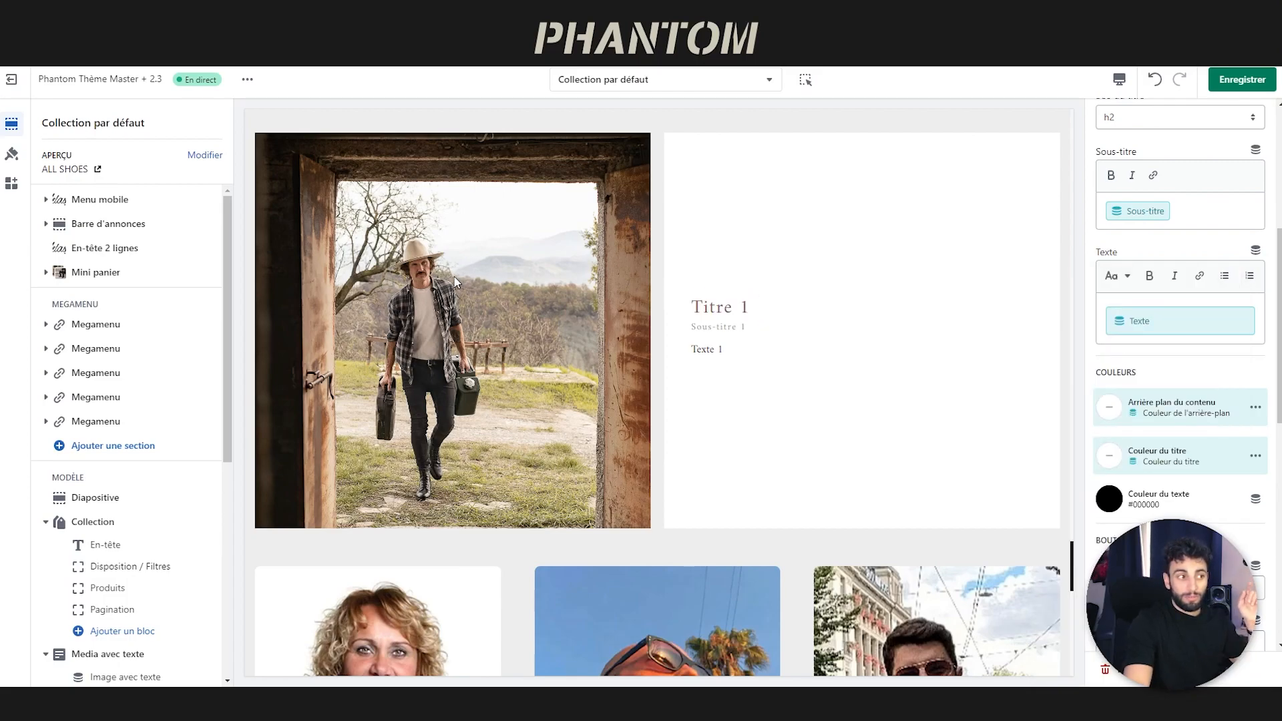
drag(690, 306, 761, 328)
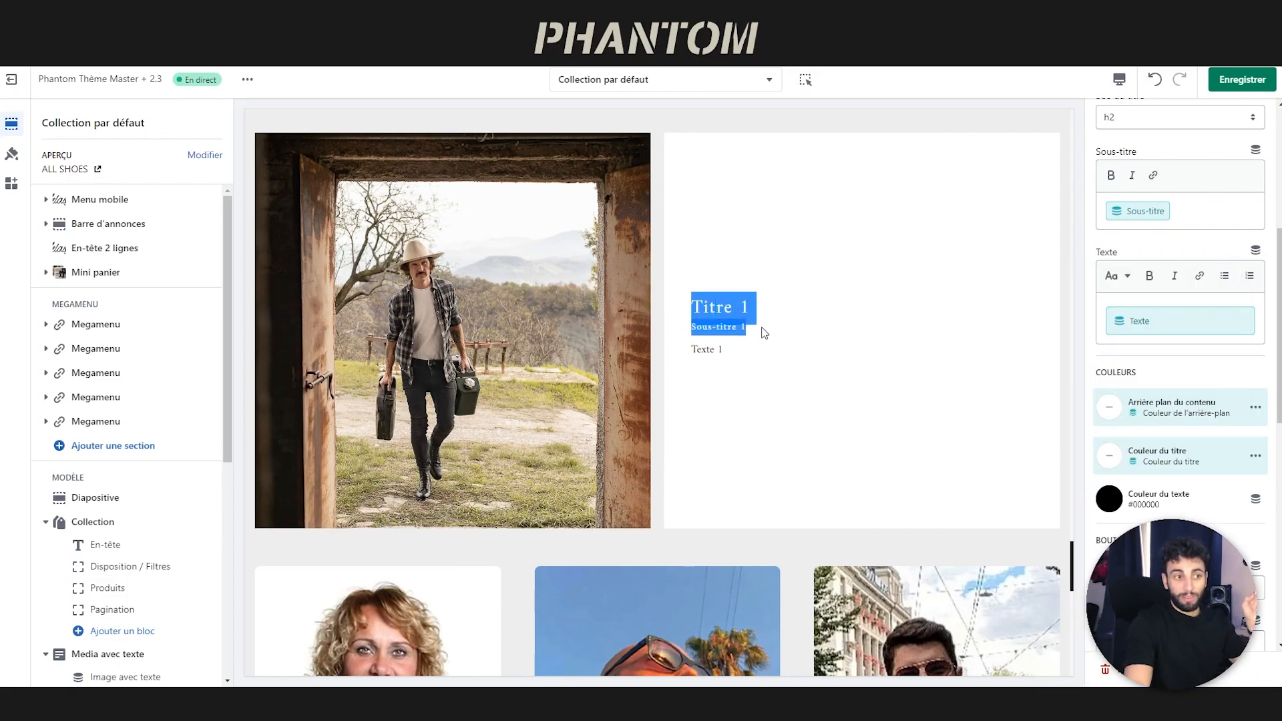
click(762, 328)
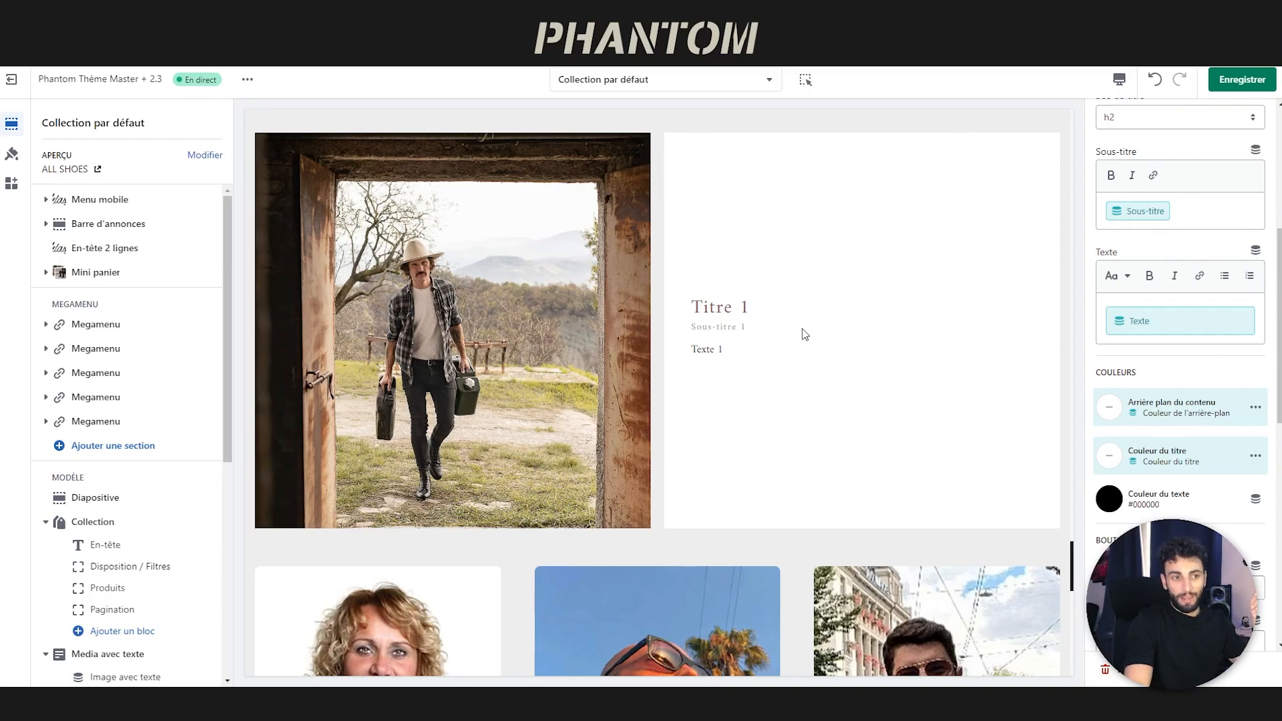
click(1242, 79)
- Switch the template preview to the SPORT SHOES collection and examine the image, text and colours of its Image avec texte block
click(204, 155)
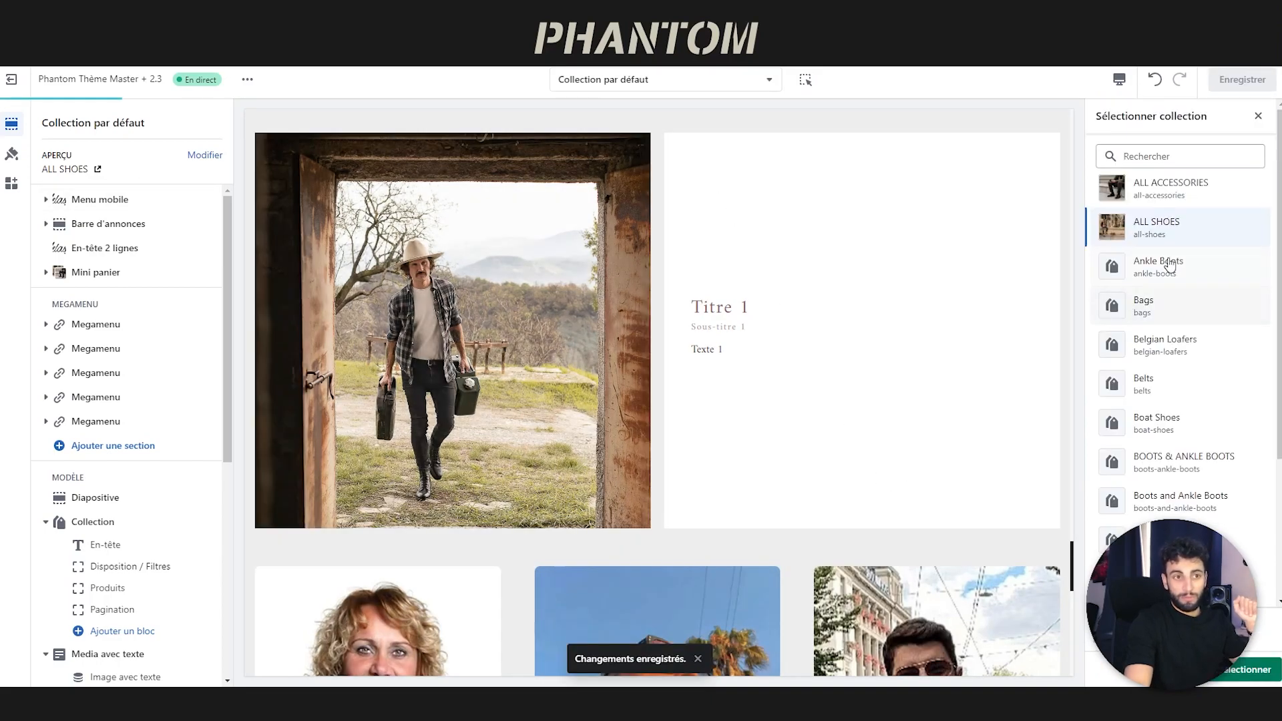
click(1167, 156)
text(sport)
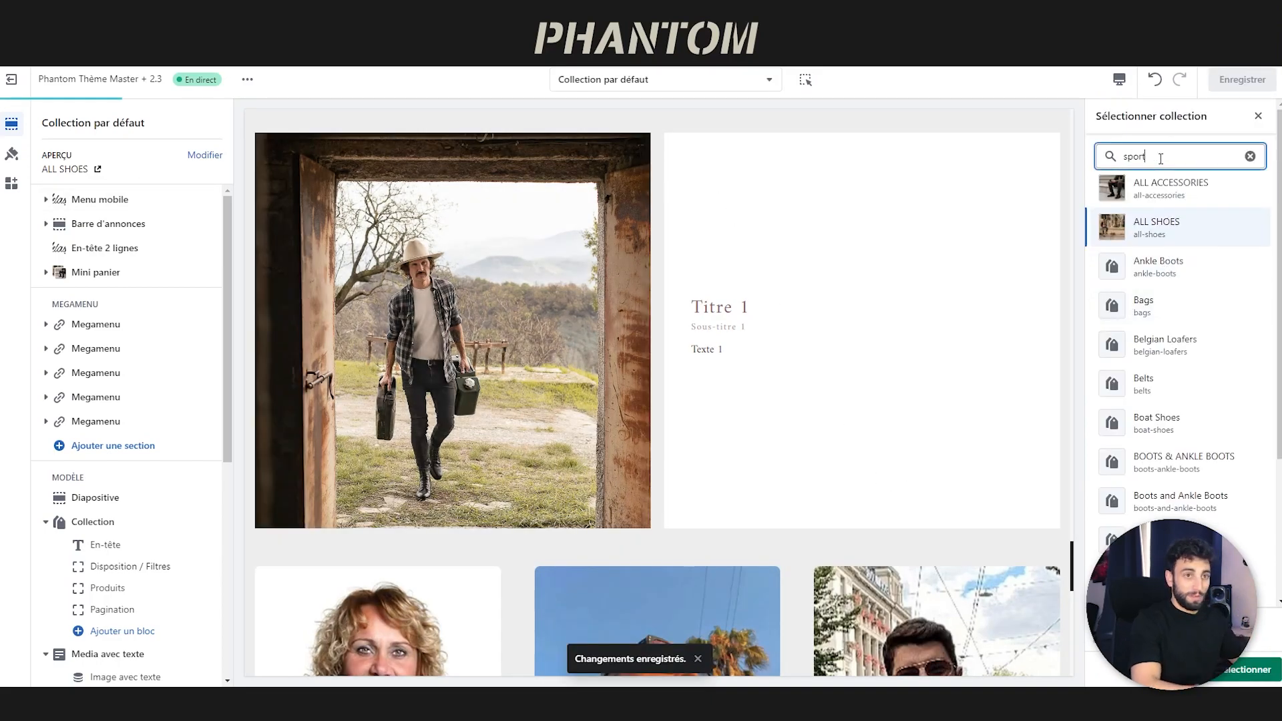
click(1172, 351)
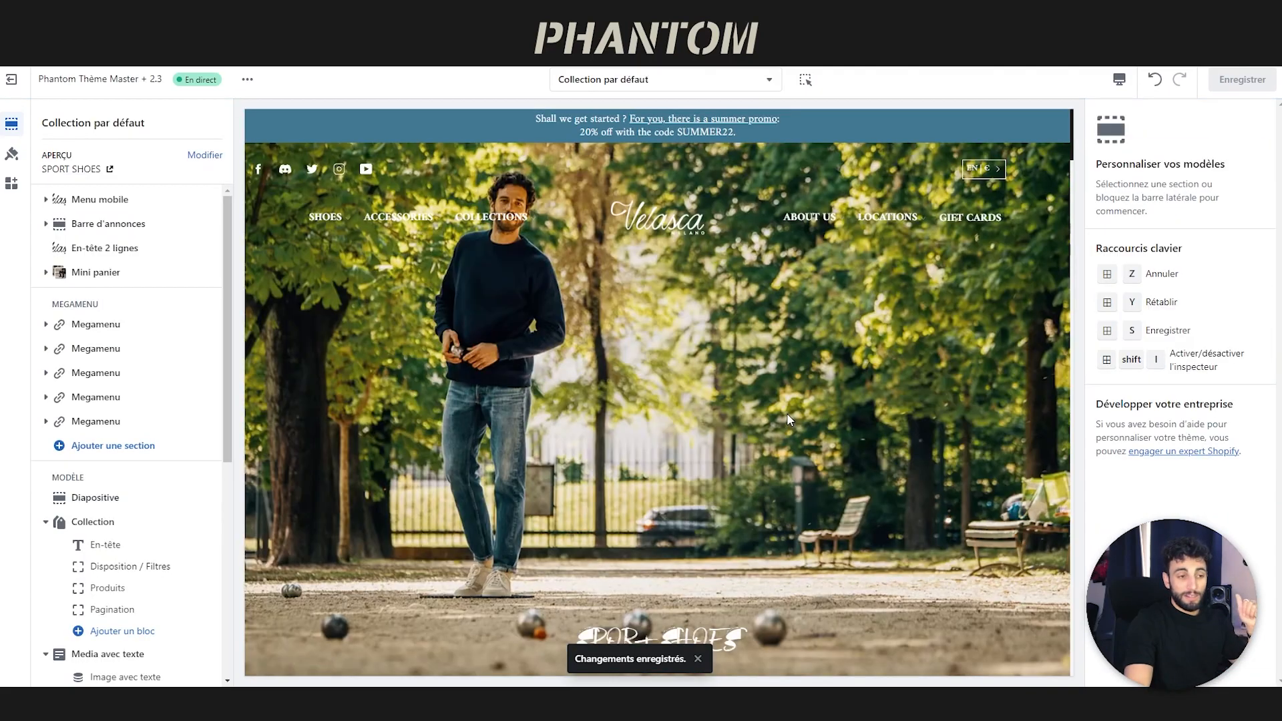
scroll(787, 419, down, 10)
scroll(201, 443, down, 1)
scroll(568, 407, down, 15)
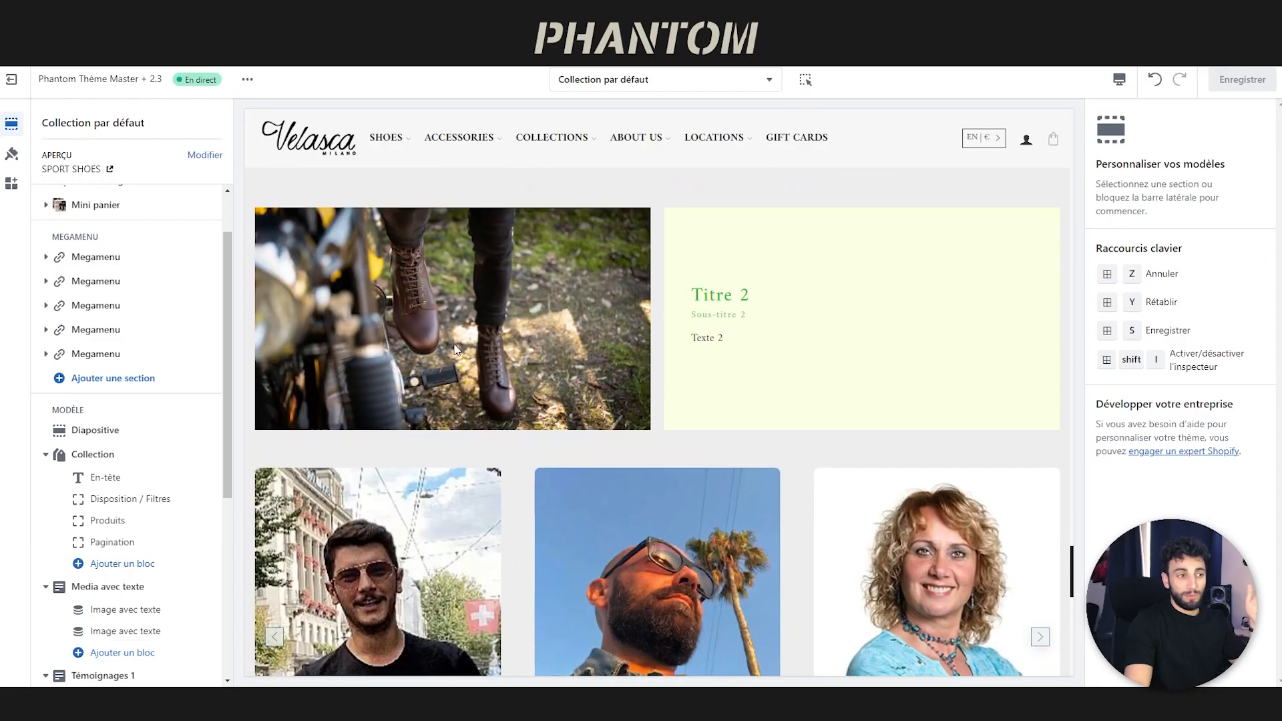
drag(715, 296, 938, 304)
click(937, 303)
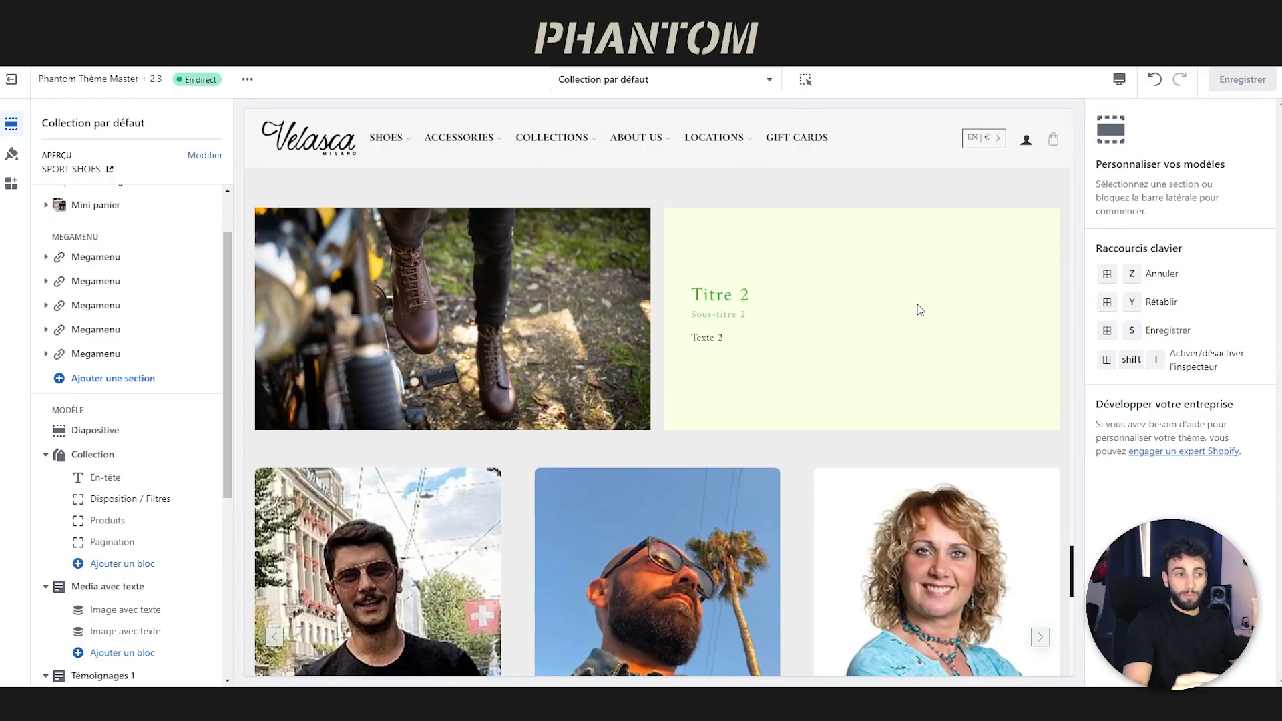